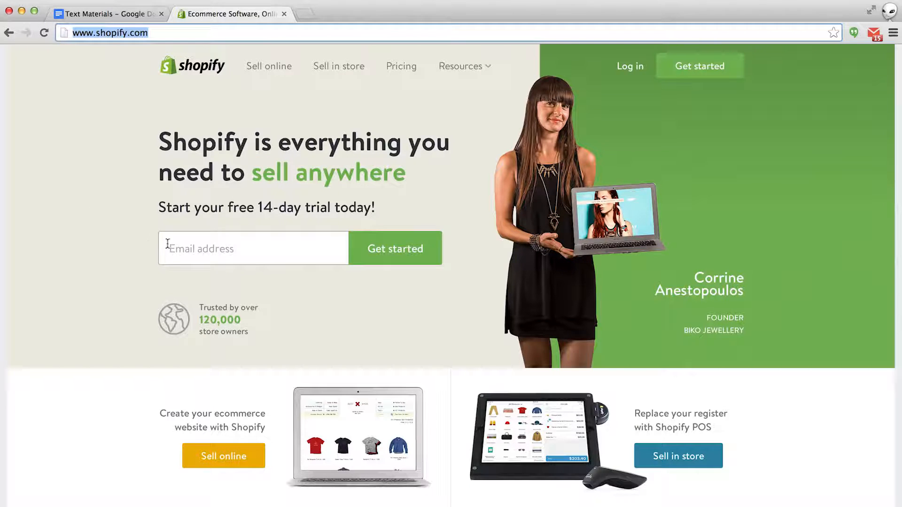
# - Start a Shopify free trial by entering the sign-up email address
pyautogui.click(187, 250)
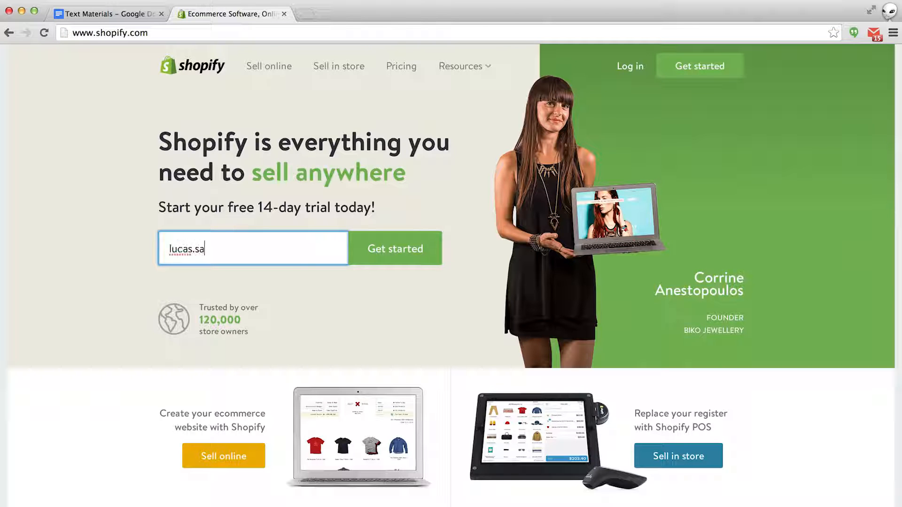
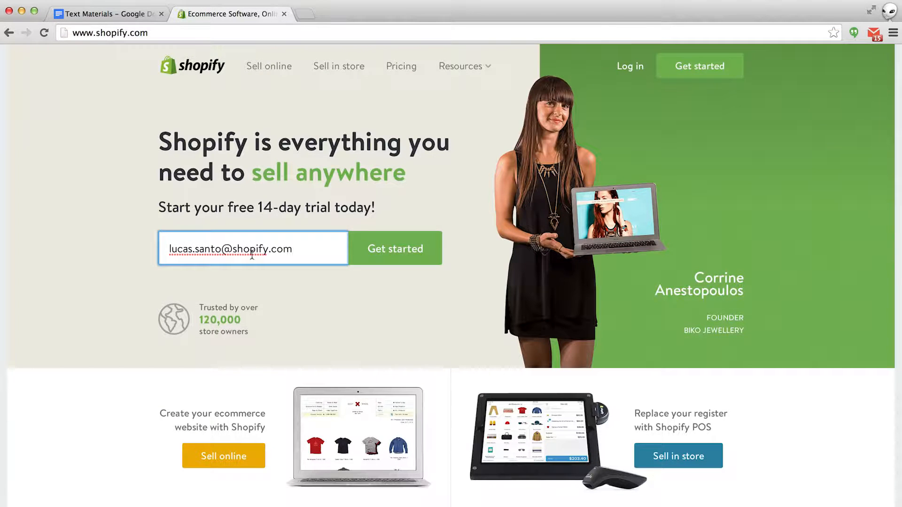
pyautogui.click(381, 250)
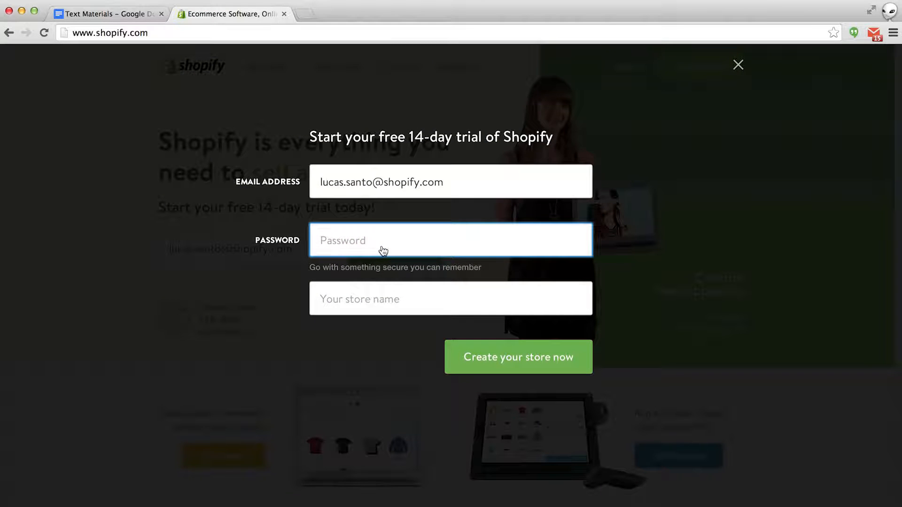
# - Enter an account password and the store name Shopify T-Shirt Co, then create the store
pyautogui.write('••••••••••')
pyautogui.press('Tab')
pyautogui.write('Shopif')
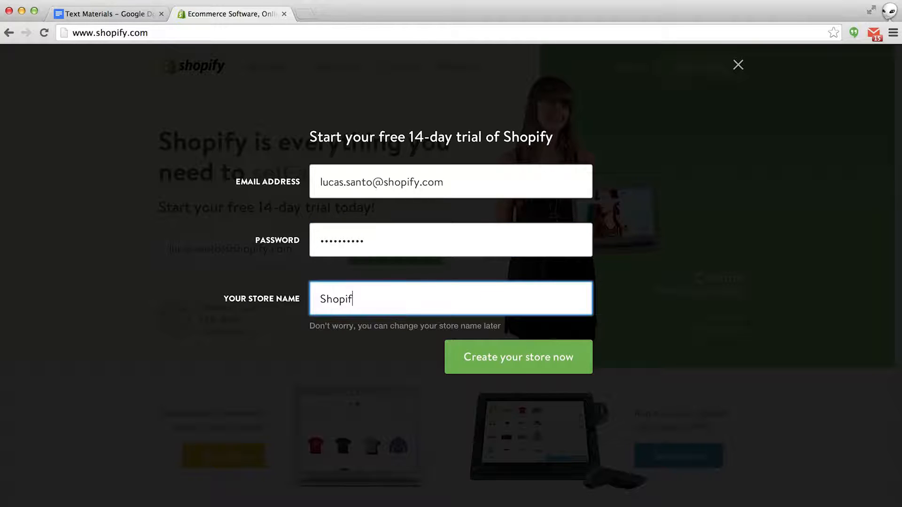
pyautogui.write('y T-Shirt Co')
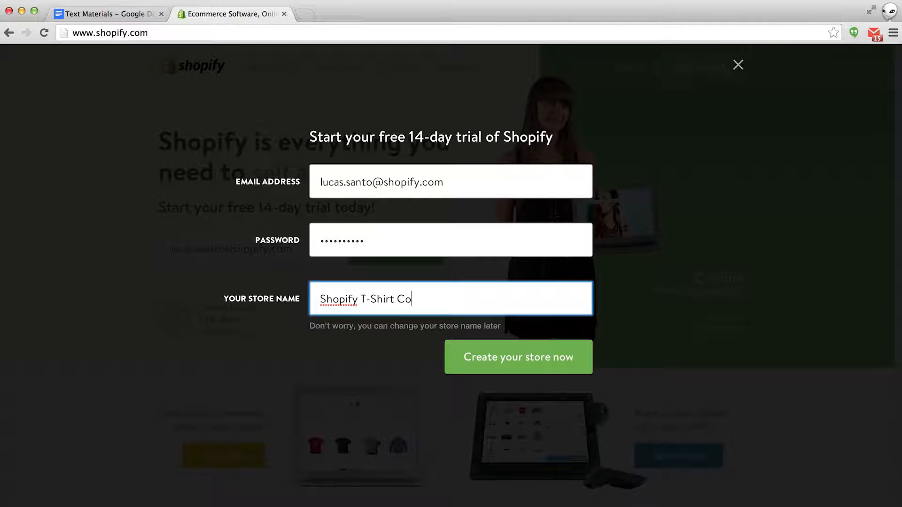
pyautogui.click(502, 362)
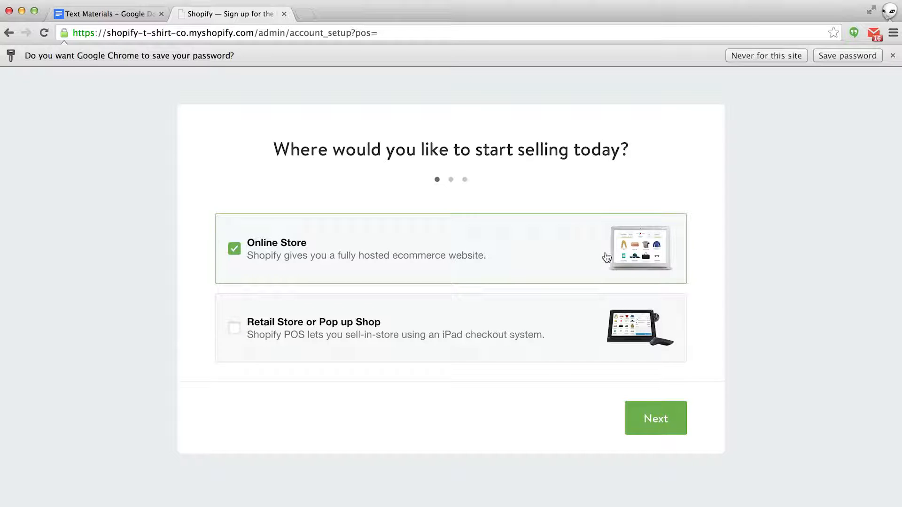
# - Confirm selling through an online store and fill in the owner's first name, last name and street address
pyautogui.click(657, 417)
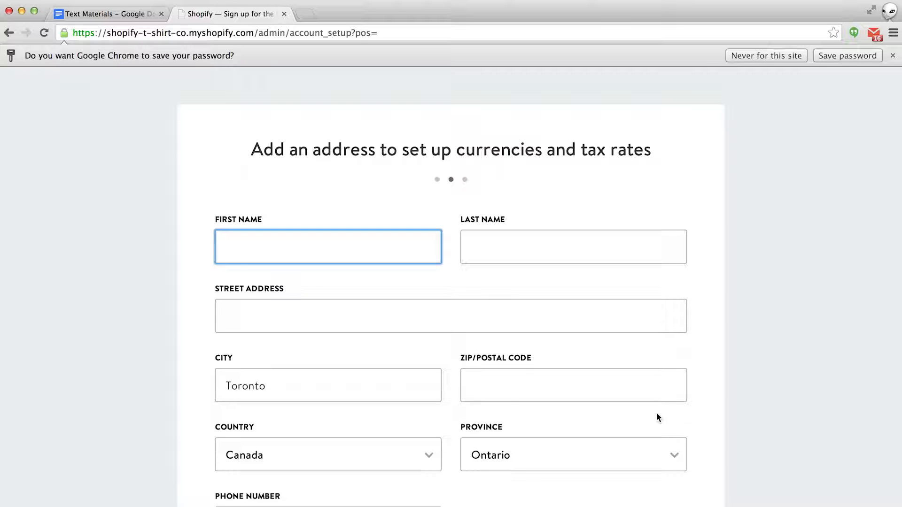
pyautogui.press('Tab')
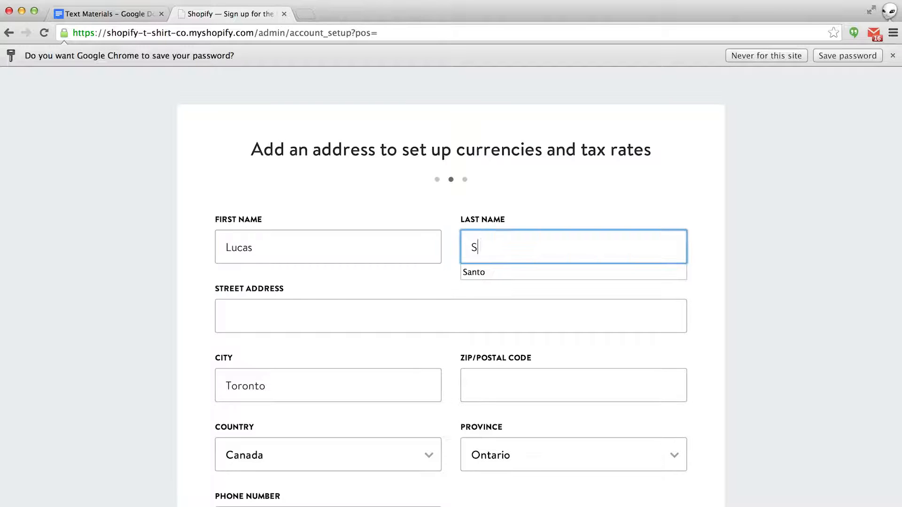
pyautogui.press('Tab')
pyautogui.write('8')
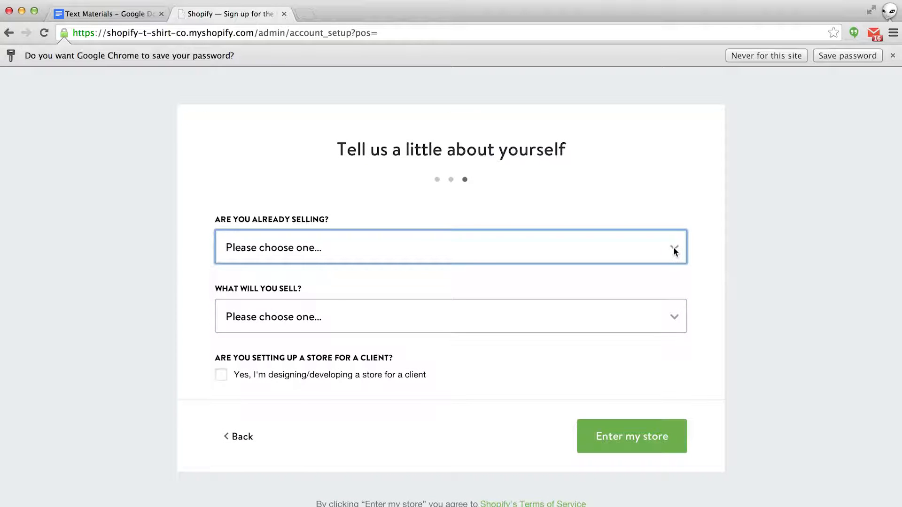
# - Answer 'I haven't yet started selling' and 'Physical products', then enter the store admin
pyautogui.click(675, 252)
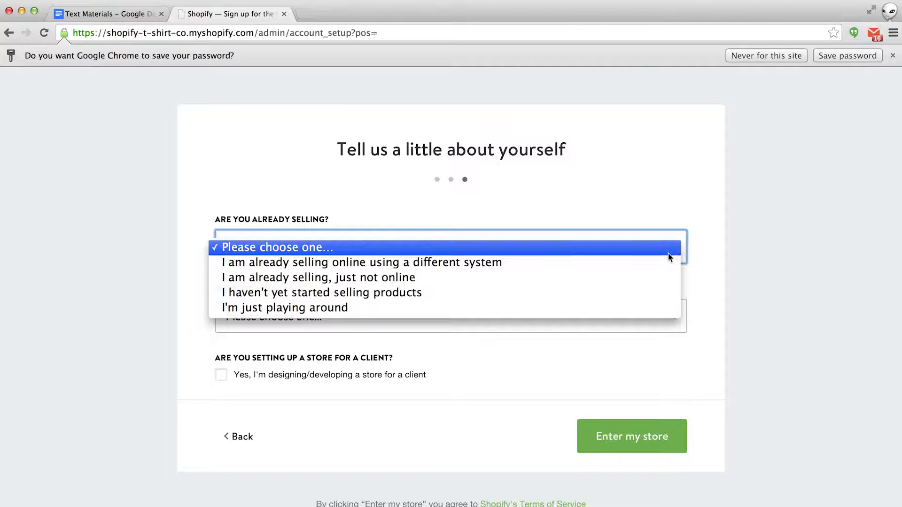
pyautogui.click(630, 294)
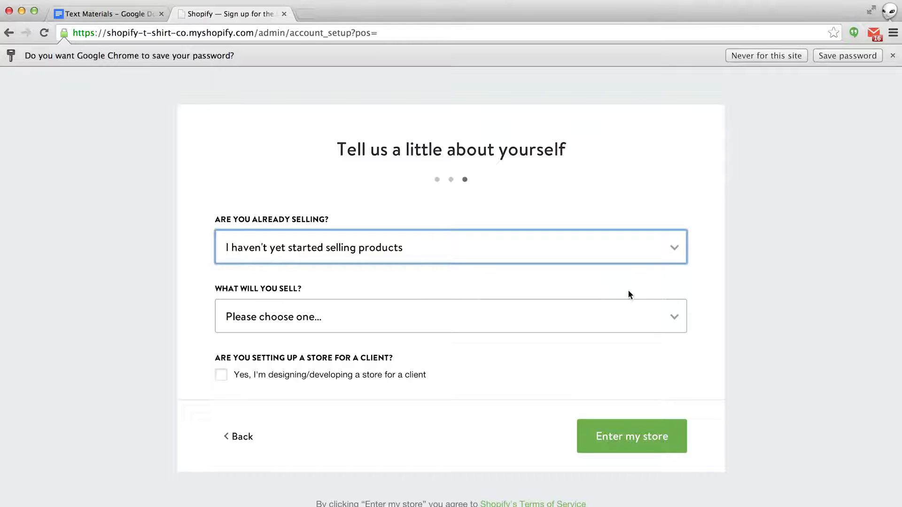
pyautogui.click(681, 310)
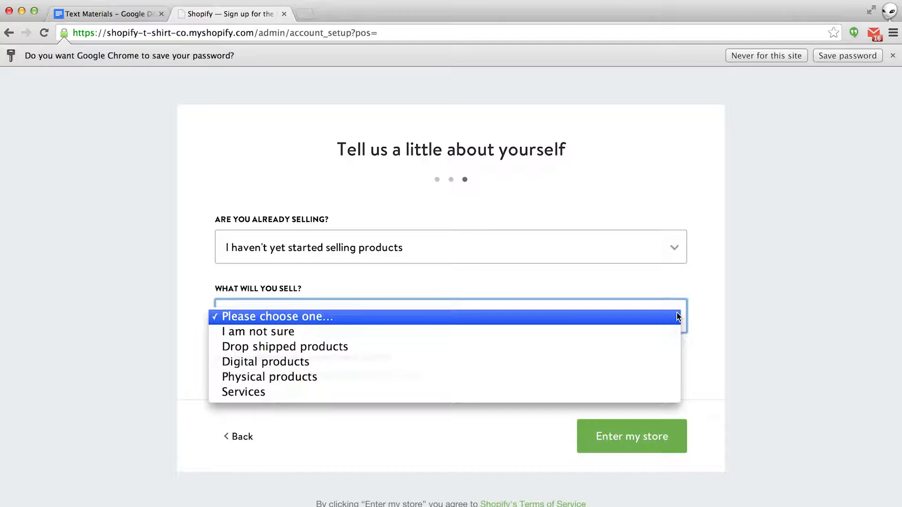
pyautogui.click(635, 377)
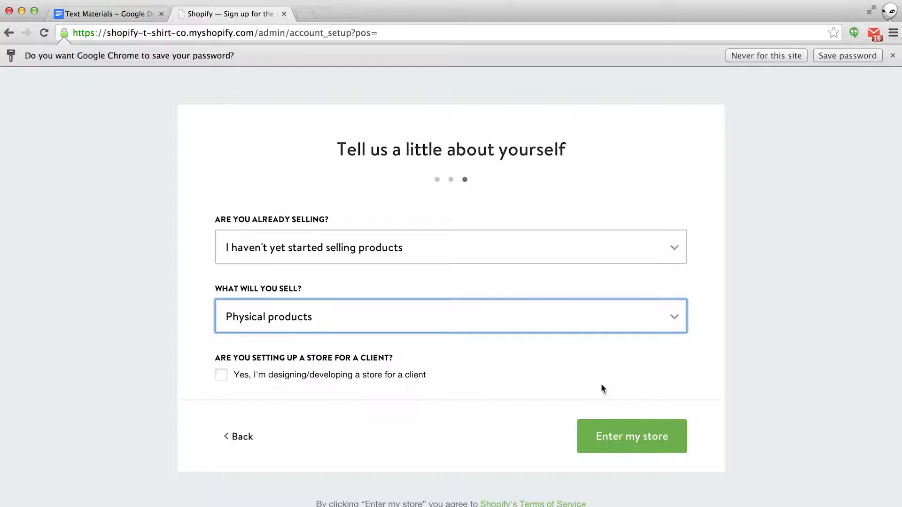
pyautogui.click(616, 437)
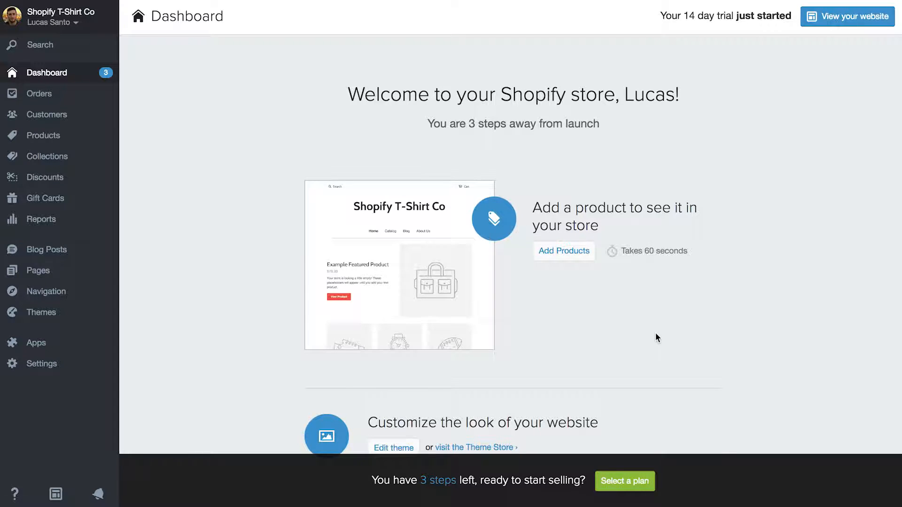
# - Go to Products and start adding a new product
pyautogui.click(60, 142)
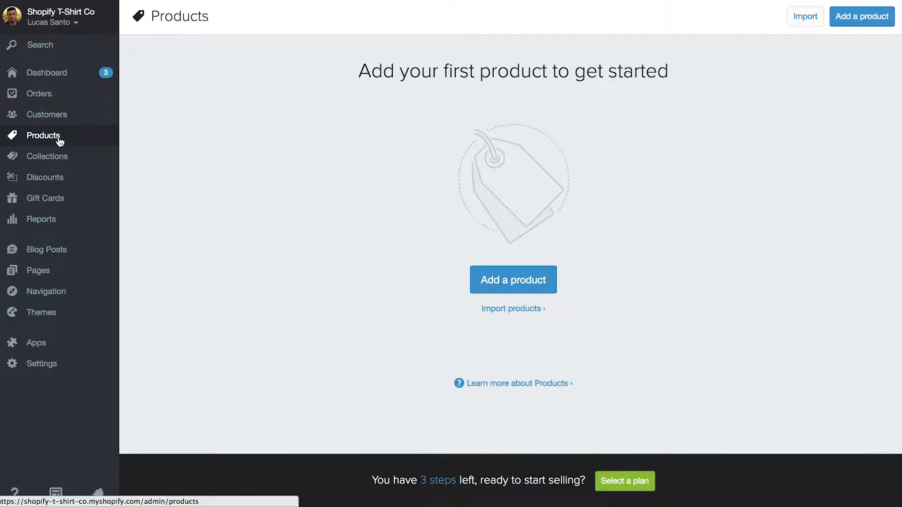
pyautogui.click(488, 281)
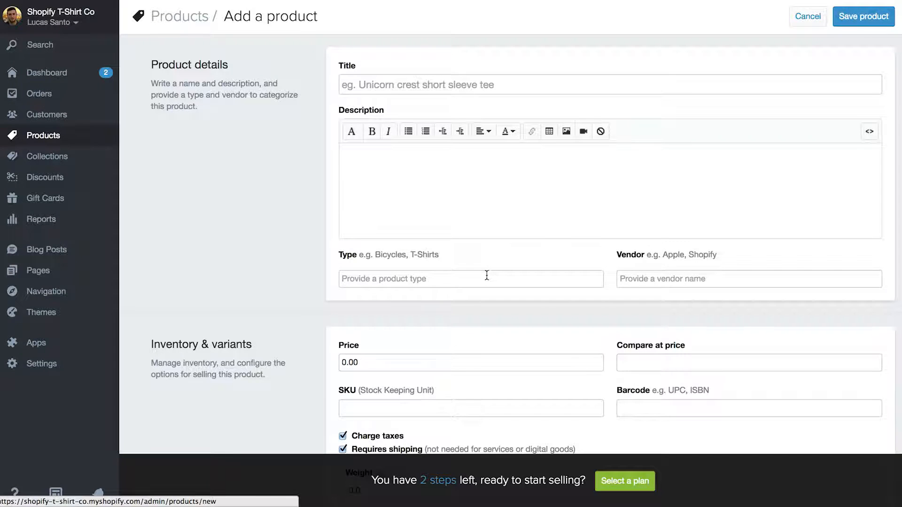
# - Title the product Shopify Design Tee, paste its description, and set type T-Shirts and vendor Shopify
pyautogui.click(424, 85)
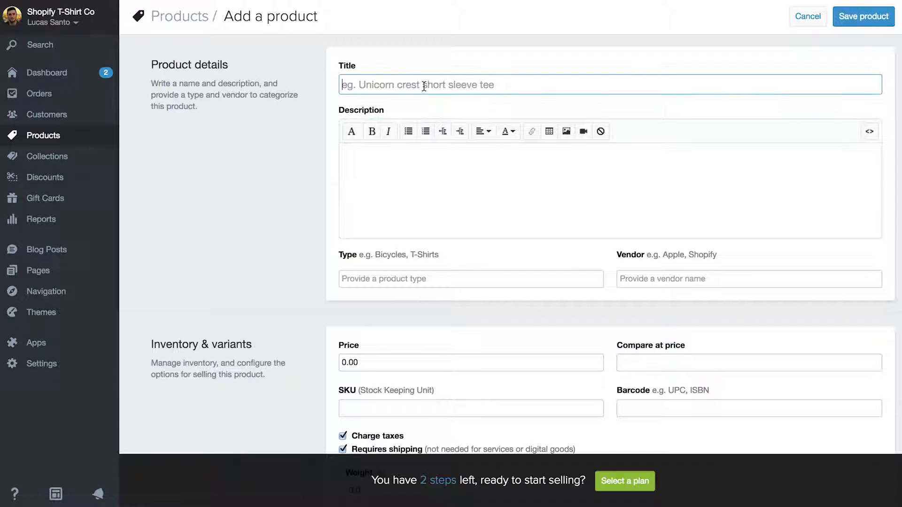
pyautogui.write('Shopify Des')
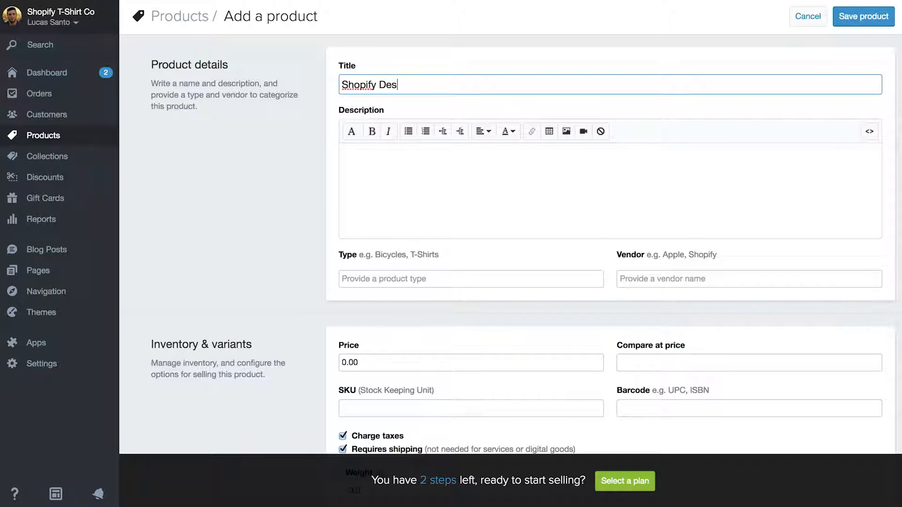
pyautogui.write('ign Tee')
pyautogui.click(410, 166)
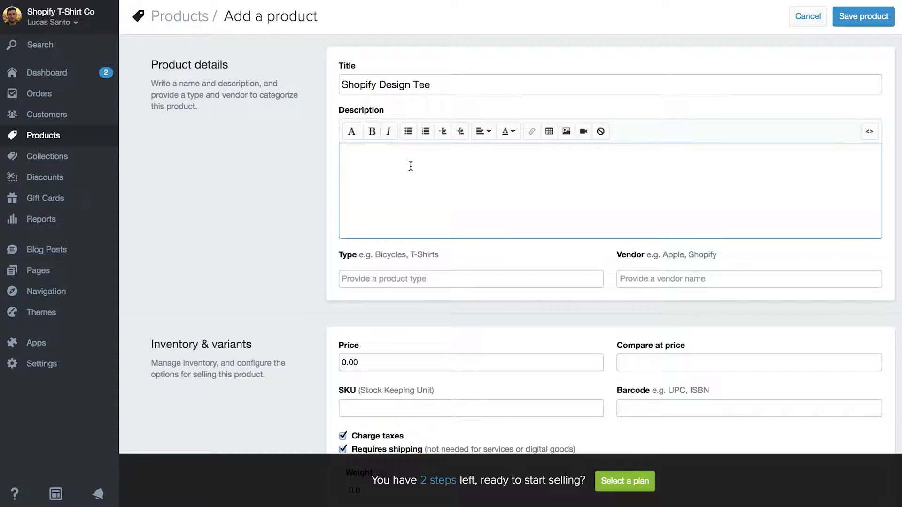
pyautogui.write('Design is at the Heart of everything we do Show off your passion for design with Shopify’s official designer t-shirt.  Available in Blue and Green')
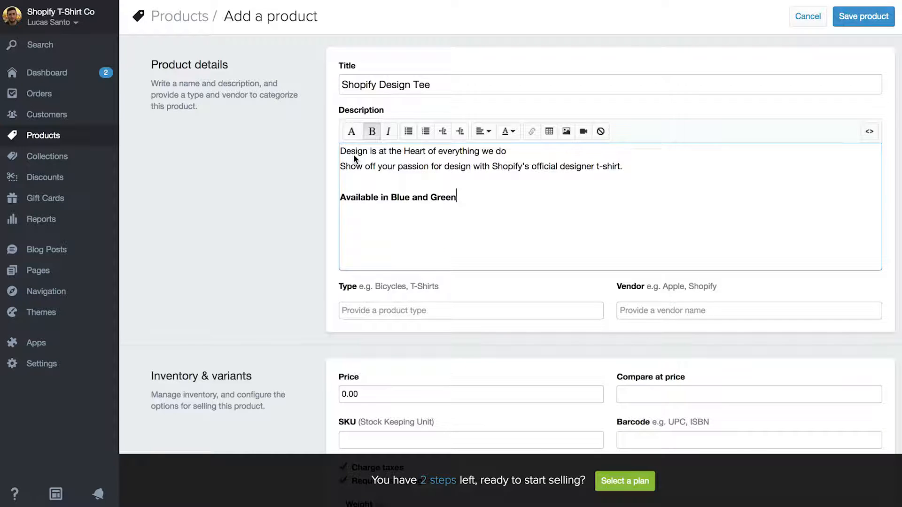
pyautogui.click(373, 311)
pyautogui.write('T')
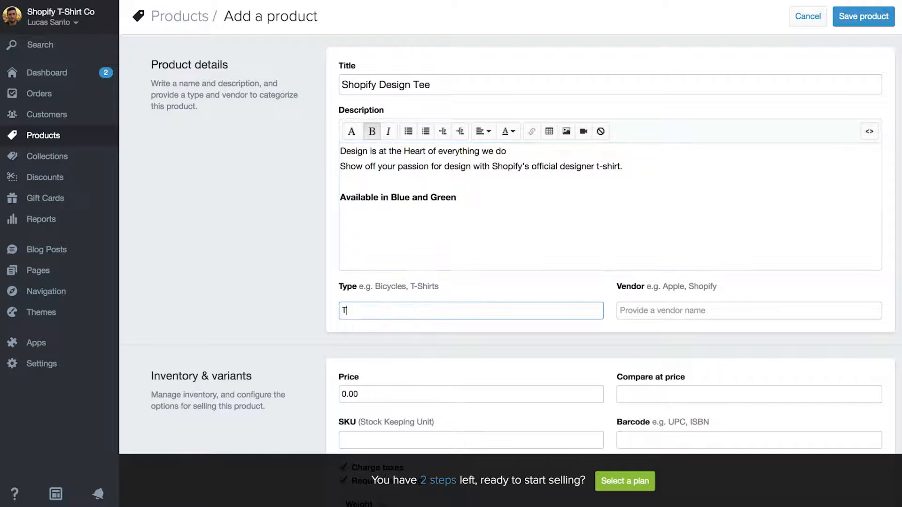
pyautogui.write('-Shirts')
pyautogui.click(636, 311)
pyautogui.write('S')
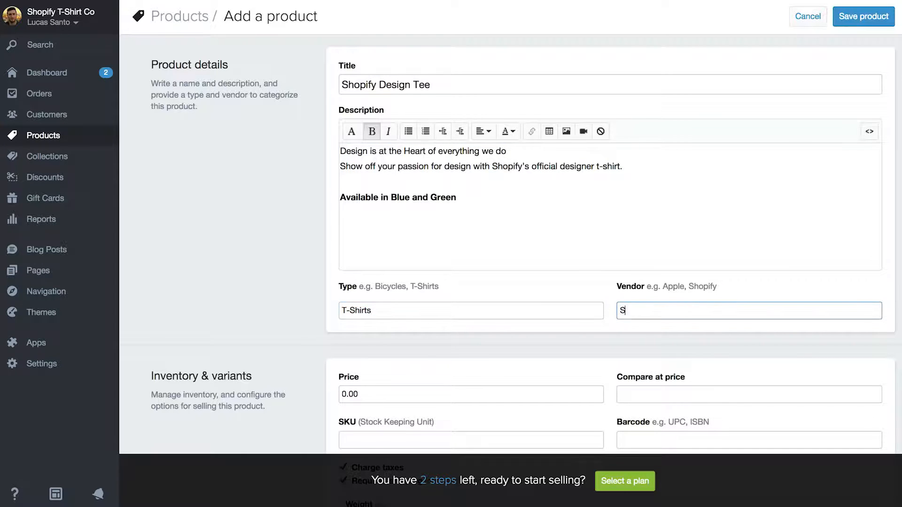
pyautogui.write('hopify')
pyautogui.scroll(-2, 478, 323)
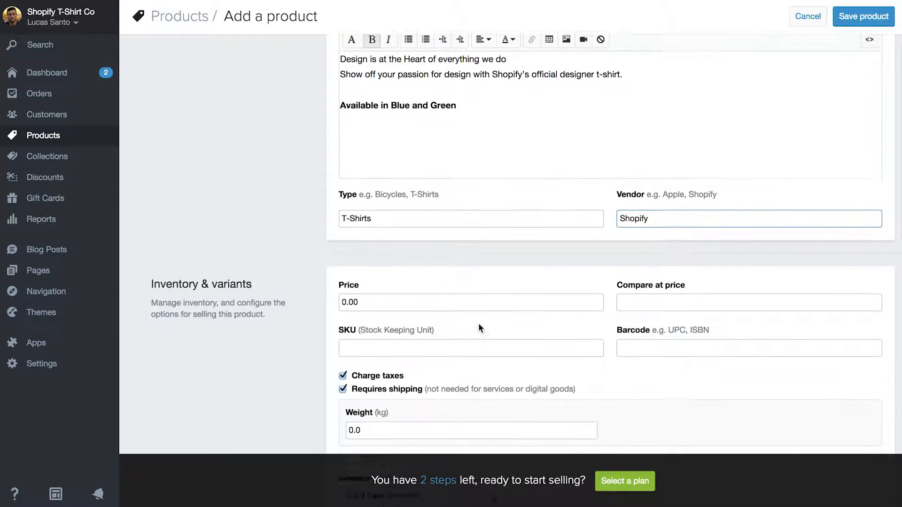
# - Set the product price to 15.00 and the compare-at price to 20.00
pyautogui.scroll(-1, 479, 324)
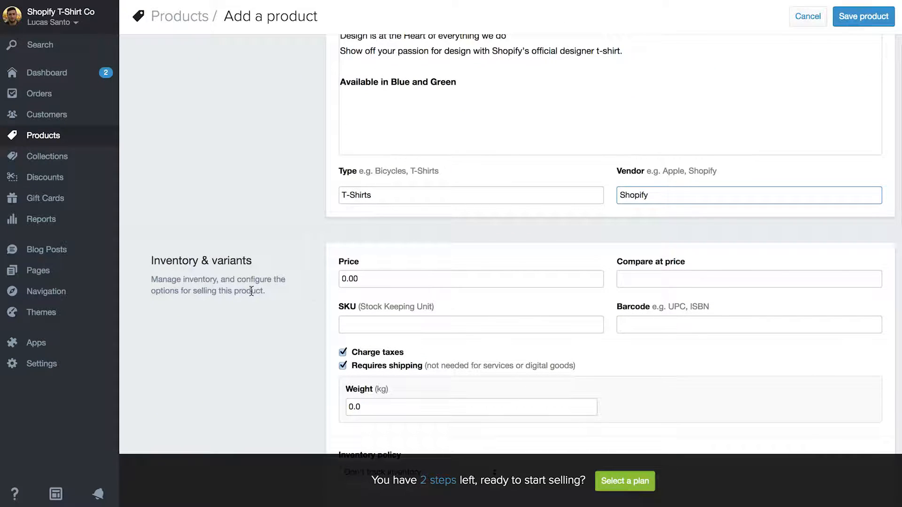
pyautogui.click(370, 279)
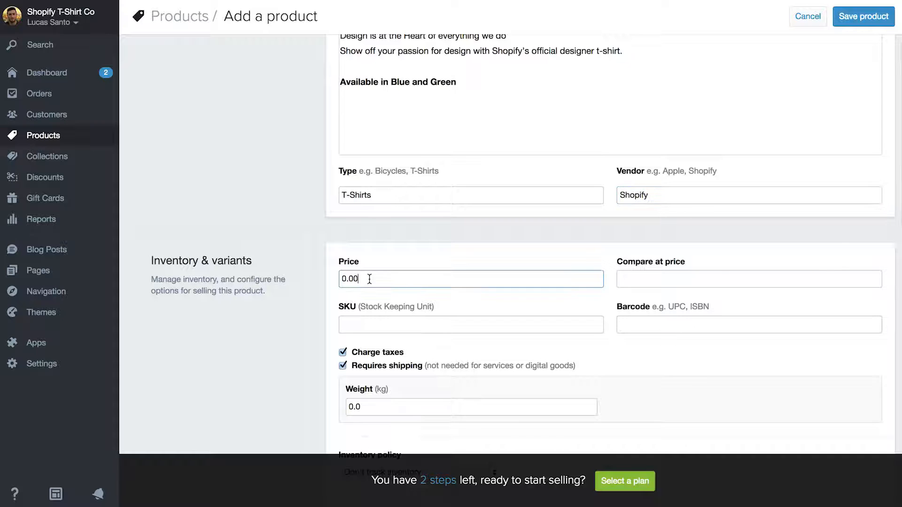
pyautogui.doubleClick(369, 279)
pyautogui.press('BackSpace')
pyautogui.write('15.00')
pyautogui.click(653, 282)
pyautogui.write('20.00')
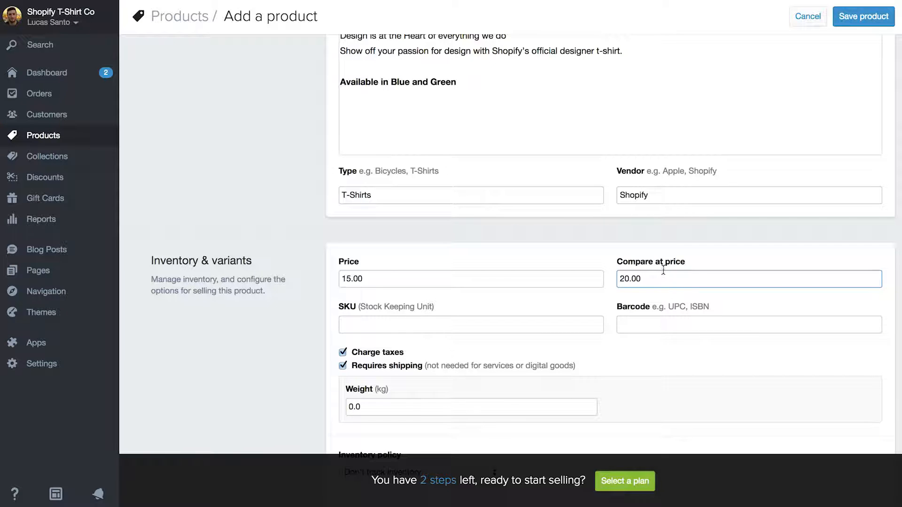
# - Leave SKU and barcode empty and change the weight to 0.5 kg
pyautogui.scroll(-2, 527, 288)
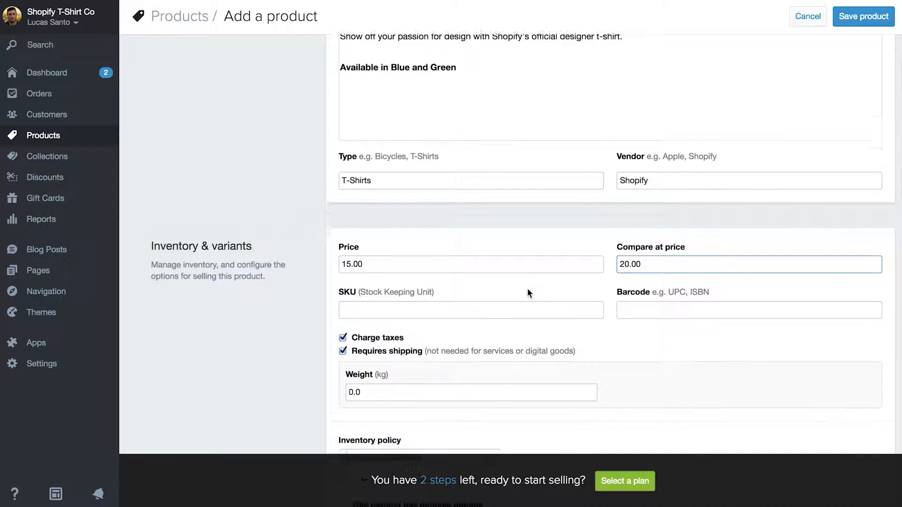
pyautogui.click(471, 278)
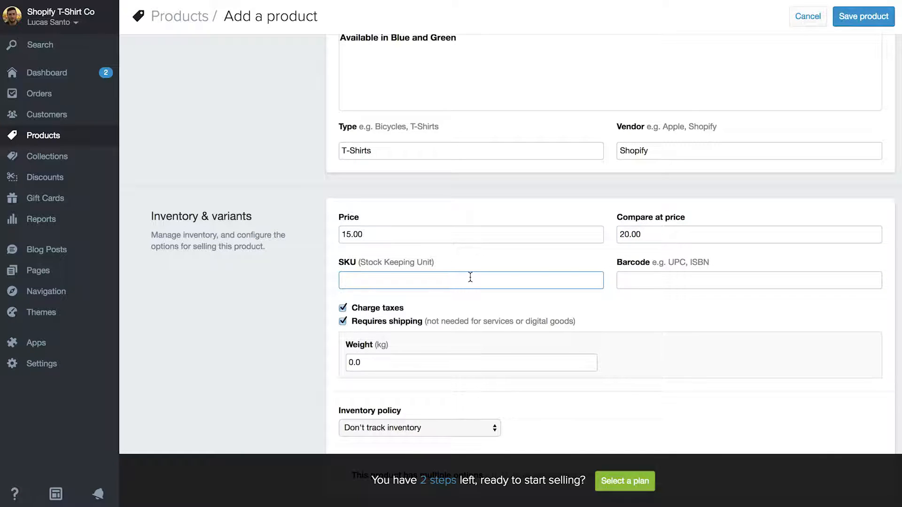
pyautogui.click(631, 277)
pyautogui.scroll(-2, 452, 266)
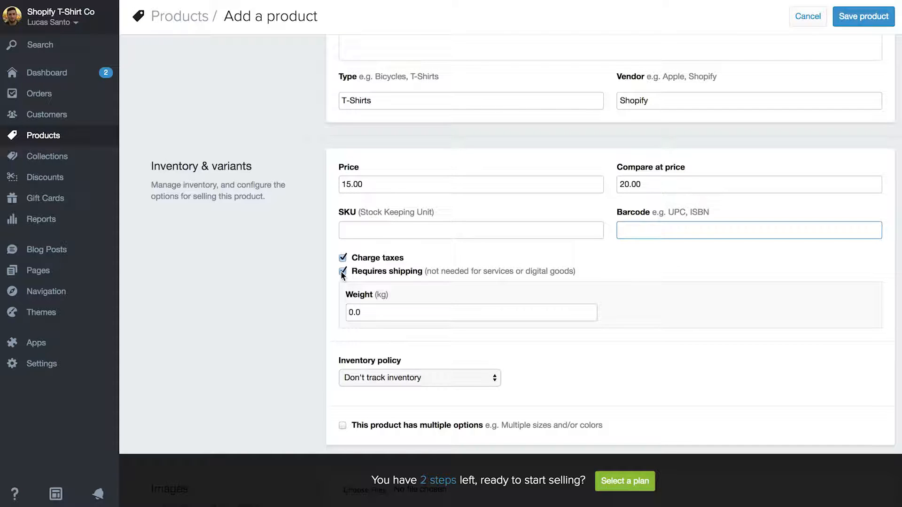
pyautogui.click(370, 312)
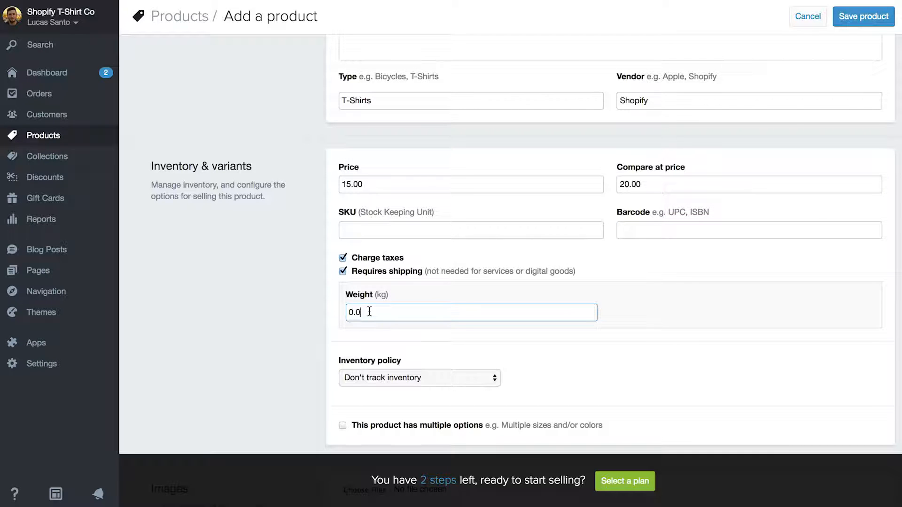
pyautogui.press('BackSpace')
pyautogui.write('5')
# - Let Shopify track inventory with quantity 1 and enable multiple product options
pyautogui.scroll(-5, 524, 271)
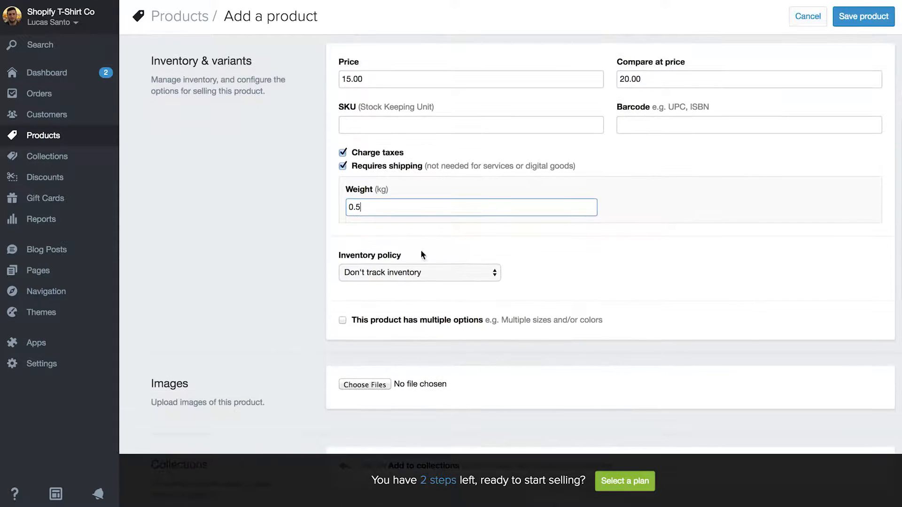
pyautogui.click(476, 272)
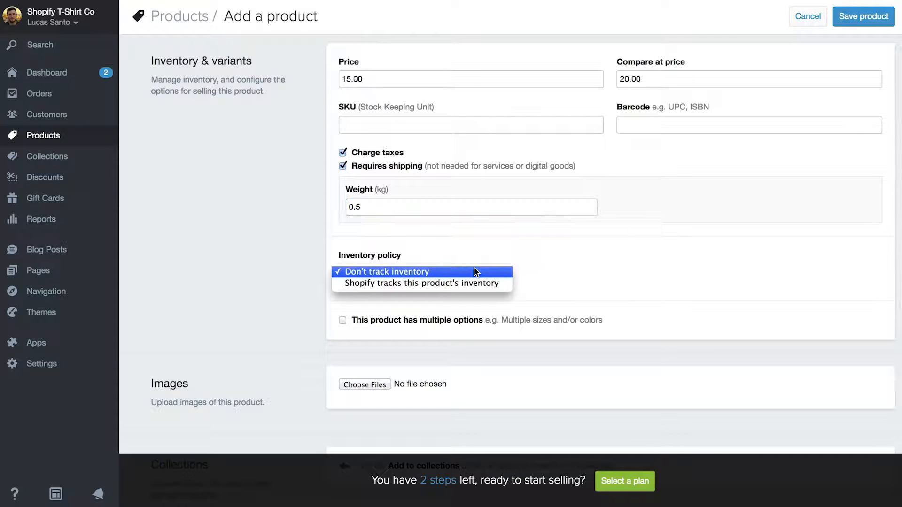
pyautogui.click(471, 283)
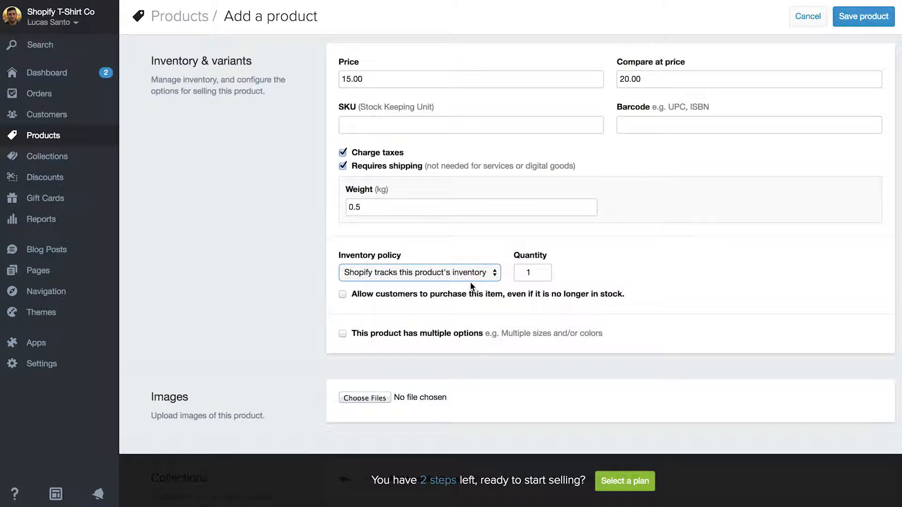
pyautogui.click(532, 273)
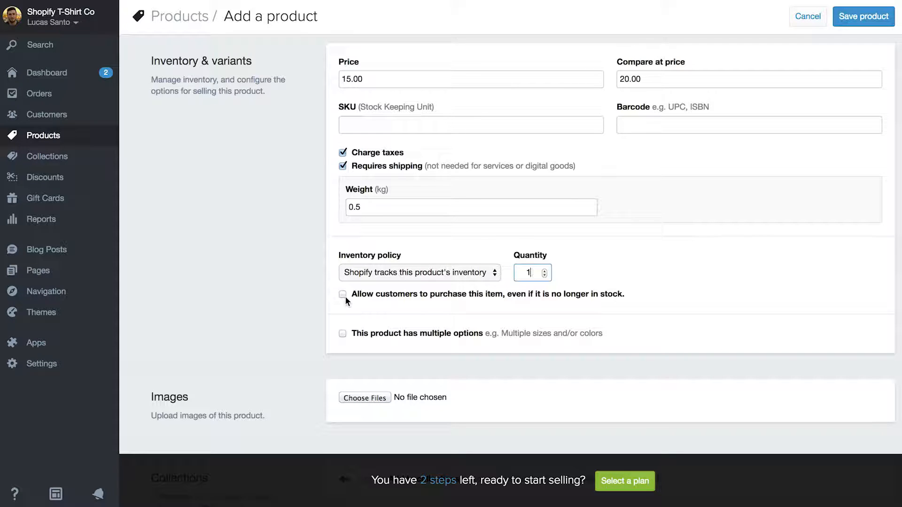
pyautogui.click(343, 334)
# - Name the first option Size with values small, medium and large
pyautogui.scroll(-3, 343, 334)
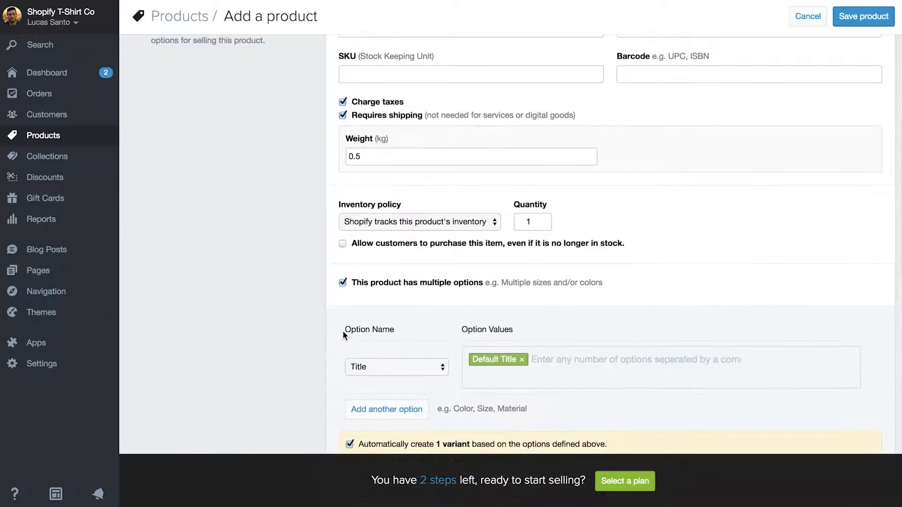
pyautogui.click(397, 307)
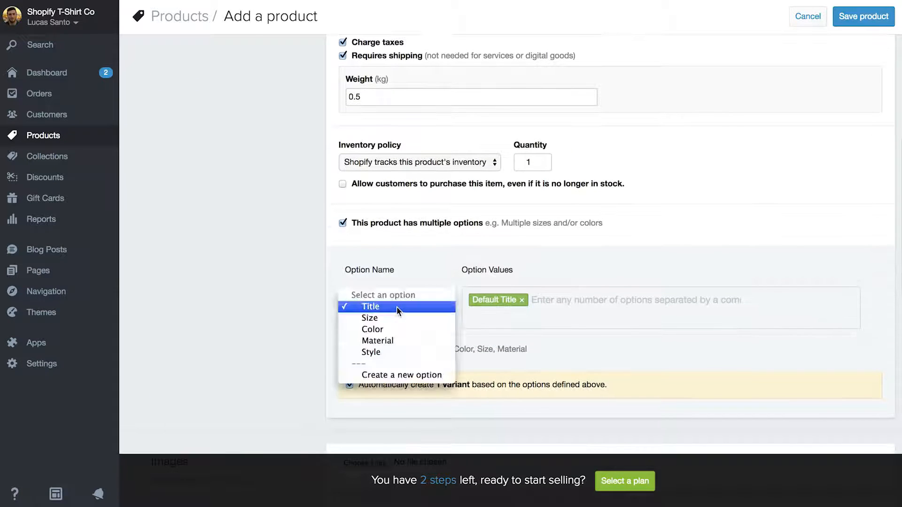
pyautogui.click(393, 316)
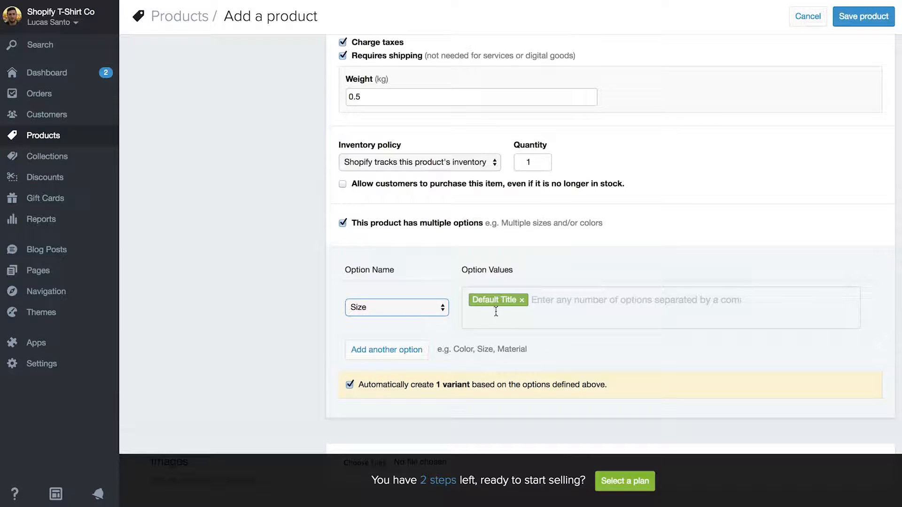
pyautogui.click(521, 300)
pyautogui.write('smal')
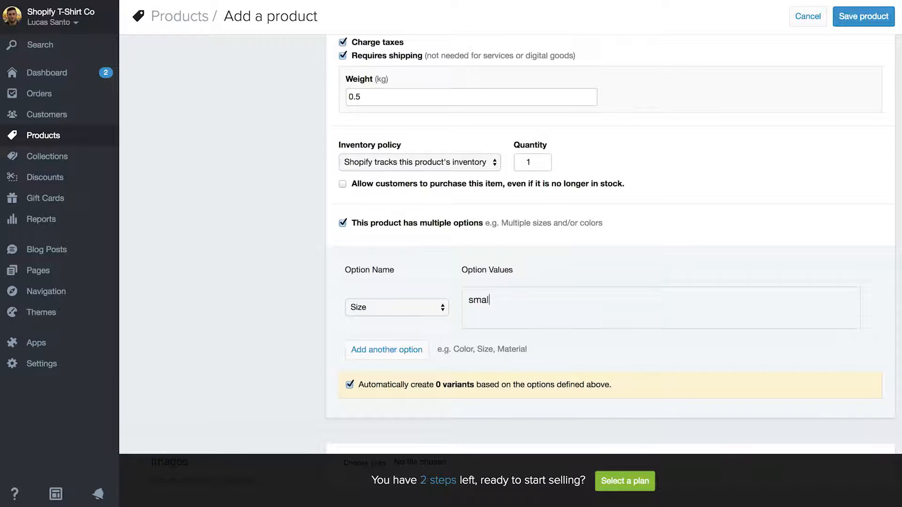
pyautogui.write('l,medium,large')
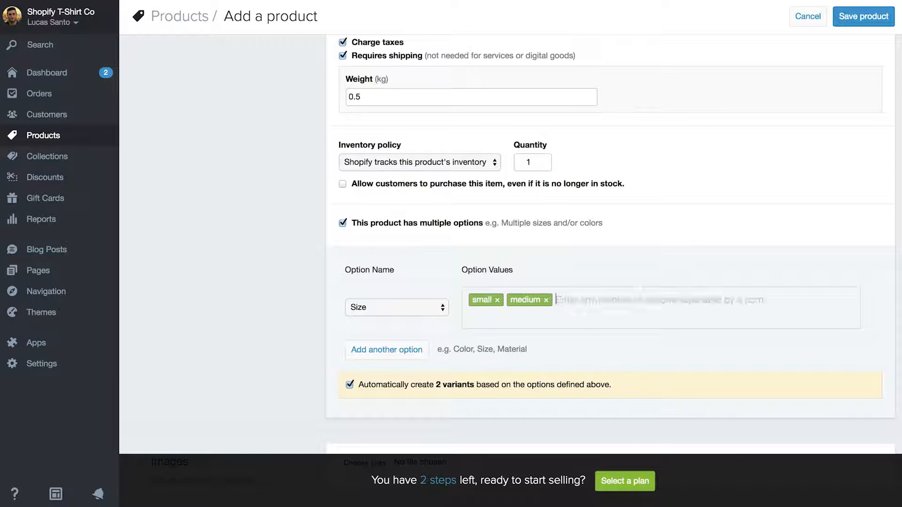
pyautogui.write(',')
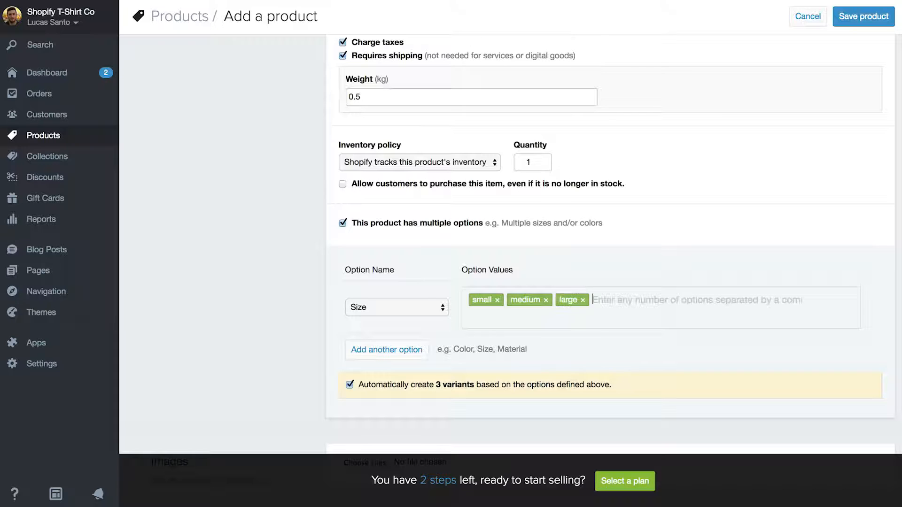
# - Add a second option named Color with values blue and green
pyautogui.click(413, 351)
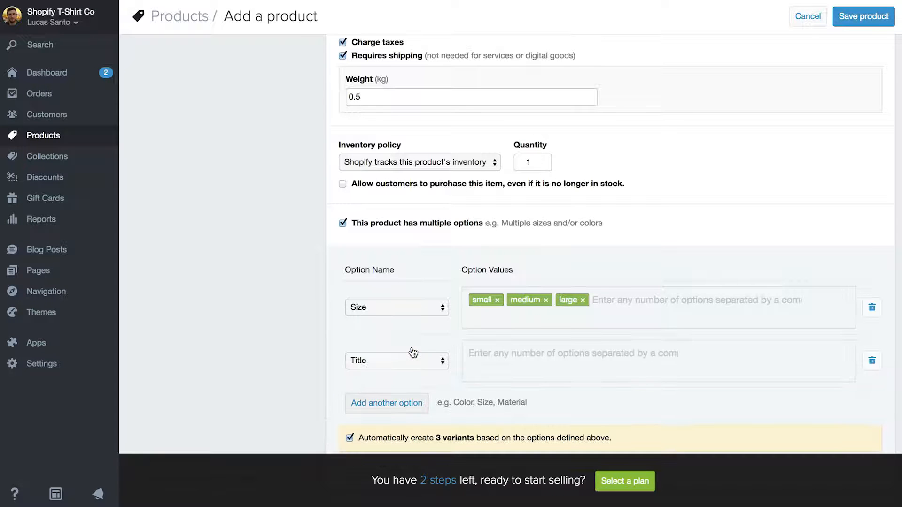
pyautogui.click(393, 357)
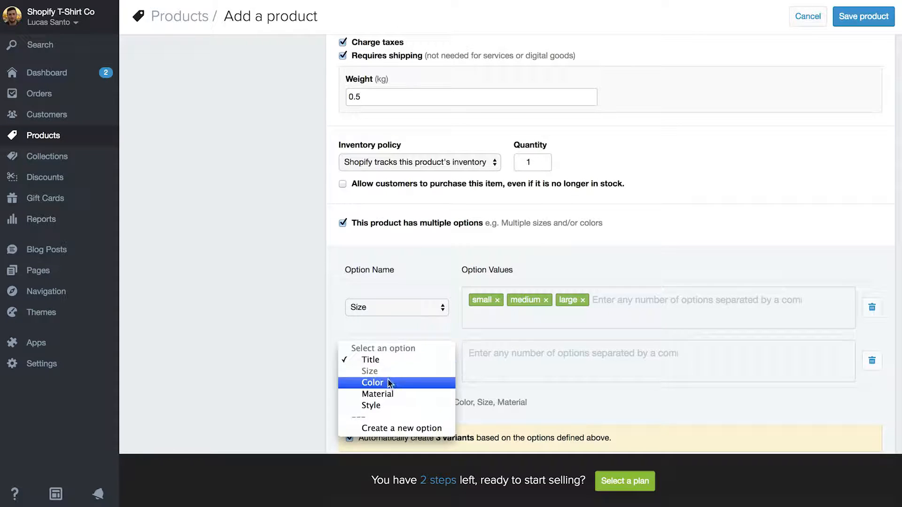
pyautogui.click(396, 382)
pyautogui.click(515, 361)
pyautogui.write('blue,green,')
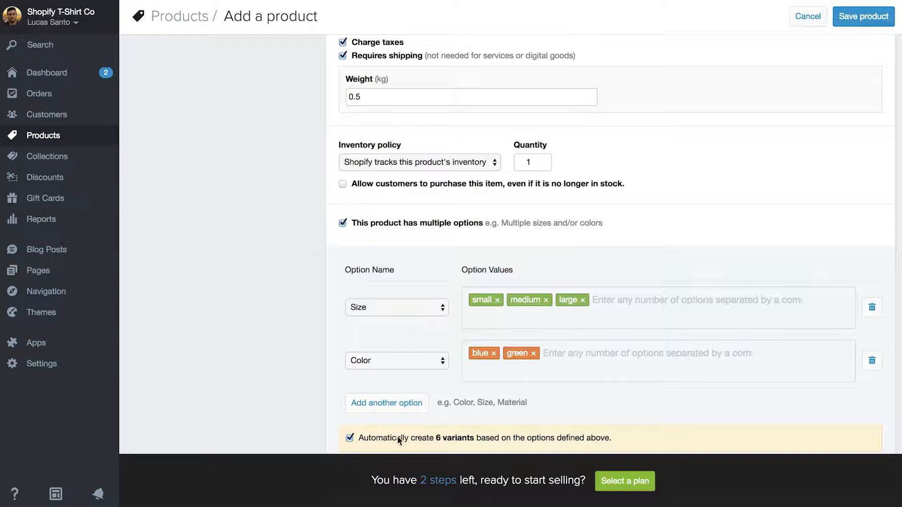
# - List the six variants individually and set each variant's inventory to 10
pyautogui.scroll(-2, 484, 435)
pyautogui.scroll(-3, 485, 435)
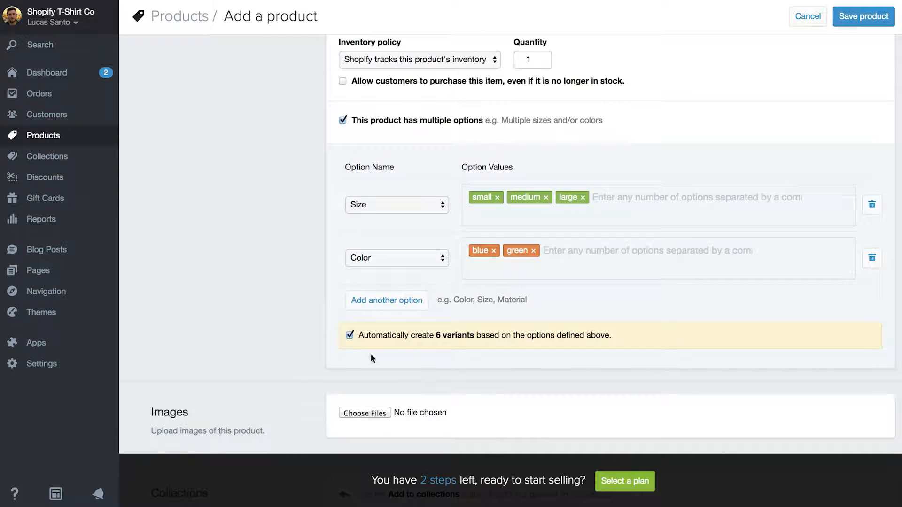
pyautogui.click(349, 335)
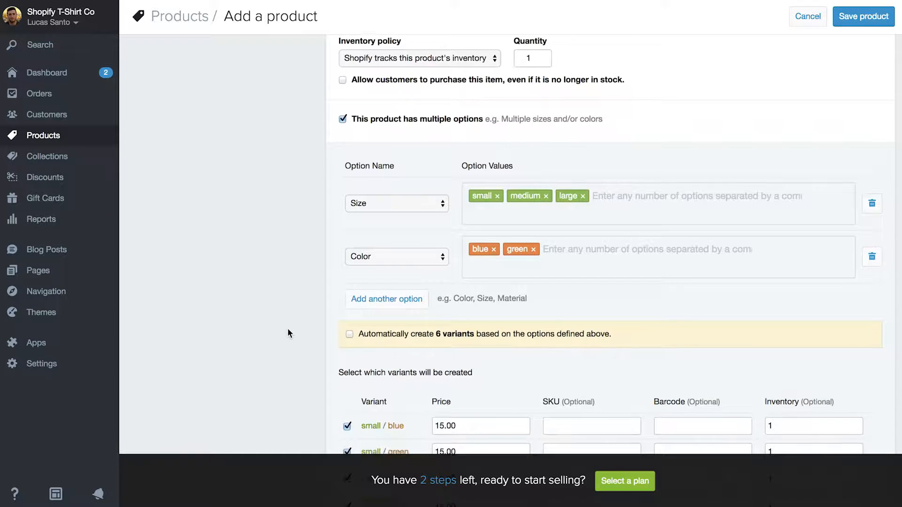
pyautogui.scroll(-3, 288, 328)
pyautogui.scroll(-2, 287, 328)
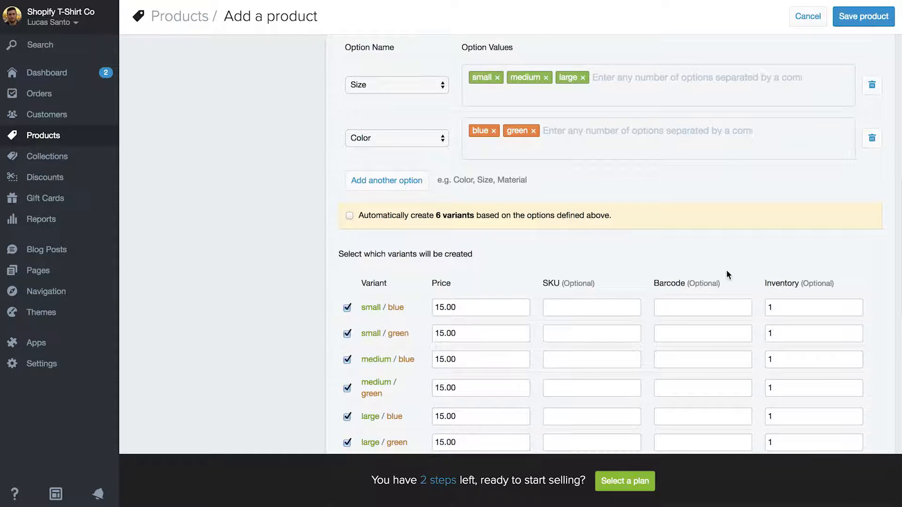
pyautogui.click(782, 307)
pyautogui.write('0')
pyautogui.click(783, 332)
pyautogui.write('0')
pyautogui.click(781, 358)
pyautogui.write('0')
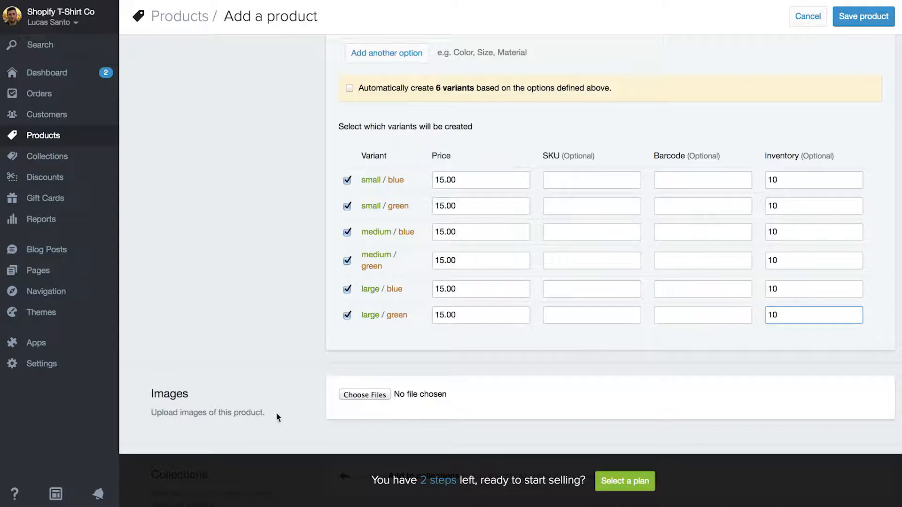
# - Upload the Blue and Green tee jpgs from Shopify T-Shirt Co./Products/Design Tee/Dark Print
pyautogui.click(351, 395)
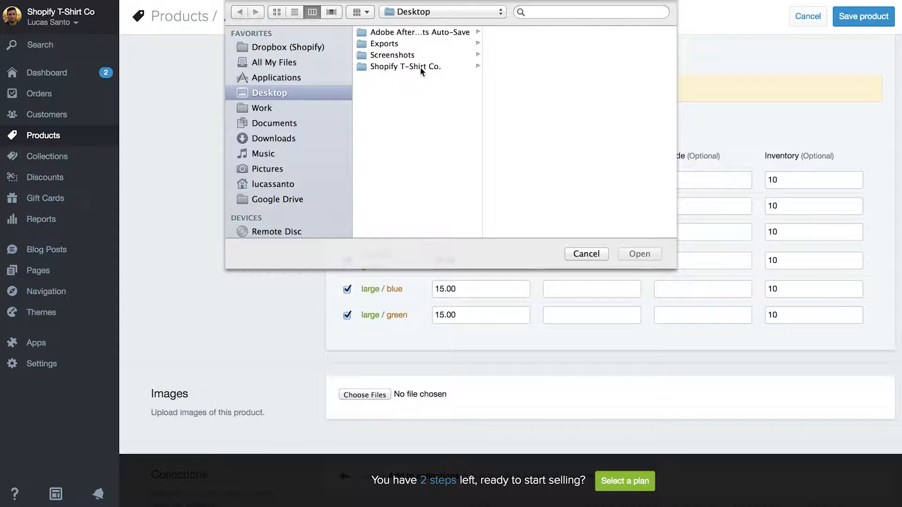
pyautogui.click(420, 67)
pyautogui.click(508, 66)
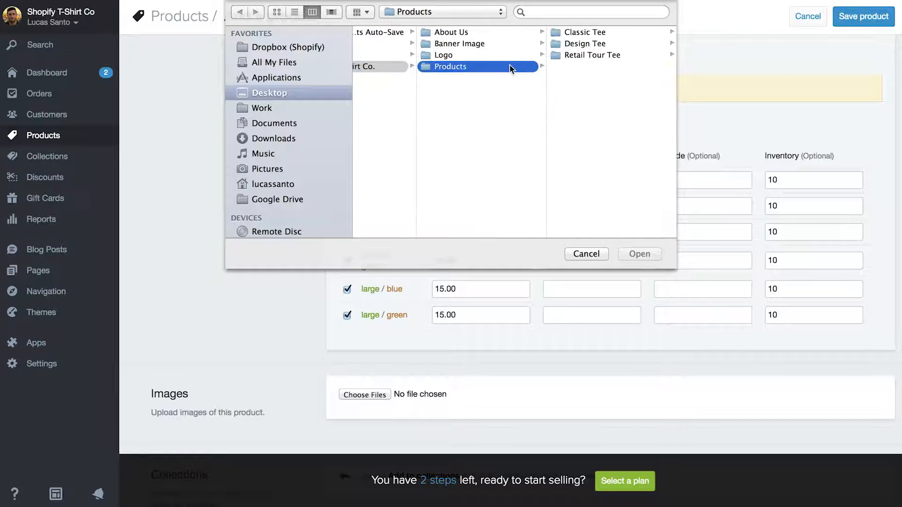
pyautogui.click(601, 43)
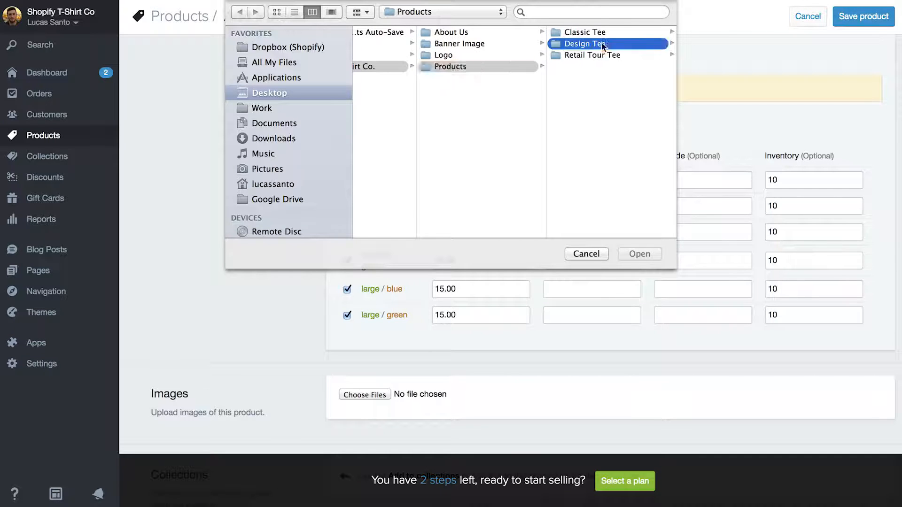
pyautogui.click(598, 33)
pyautogui.click(596, 31)
pyautogui.keyDown('shift'); pyautogui.click(506, 43); pyautogui.keyUp('shift')
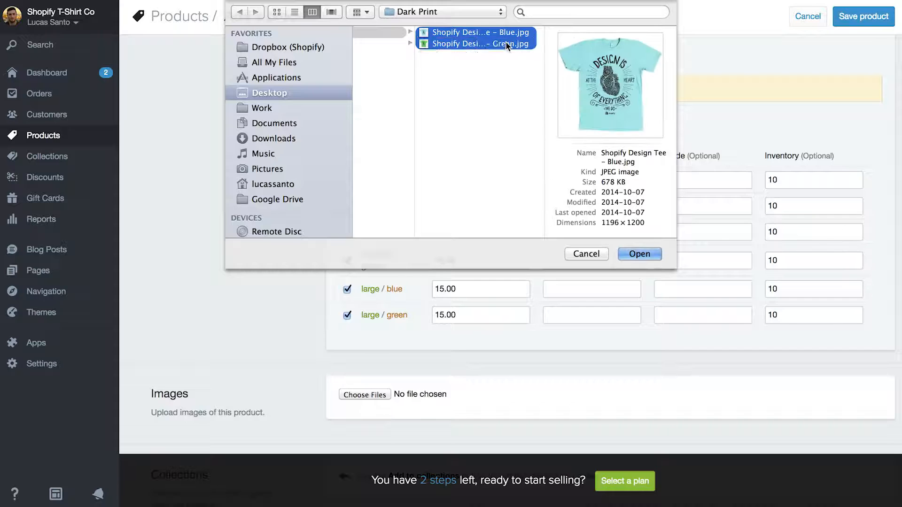
pyautogui.click(641, 254)
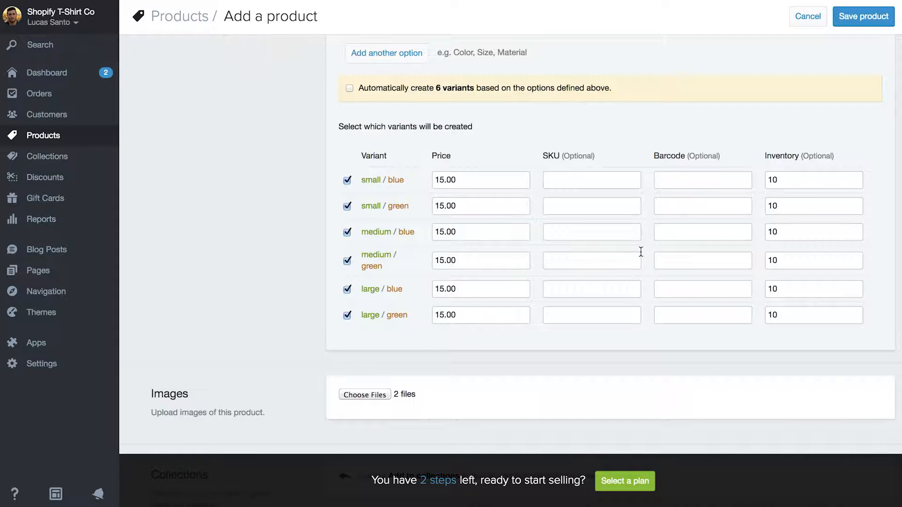
pyautogui.scroll(-1, 285, 308)
pyautogui.scroll(-2, 286, 308)
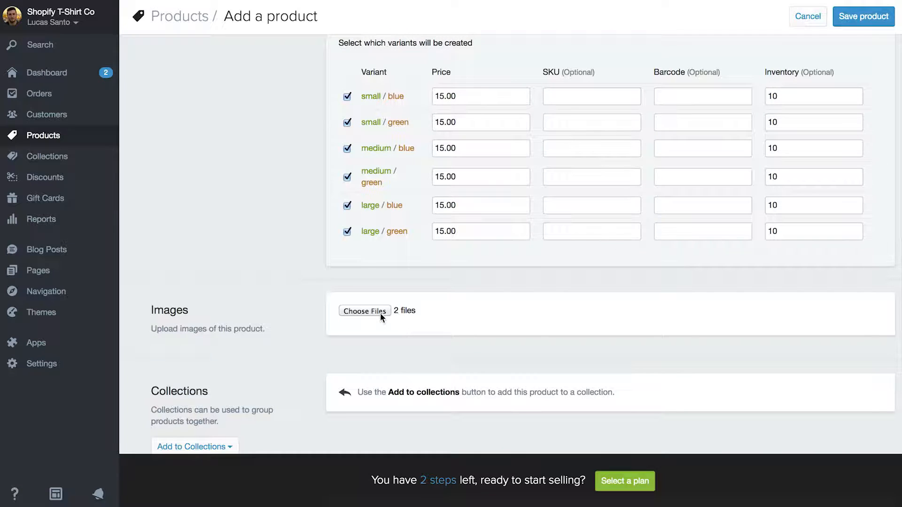
pyautogui.scroll(-1, 430, 314)
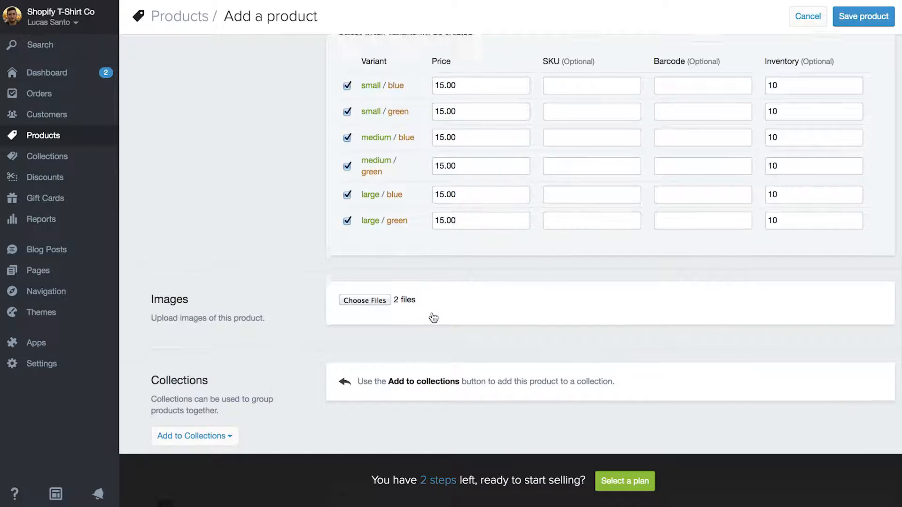
# - Save the product and reorder its images, keeping the blue tee as the featured image
pyautogui.click(862, 21)
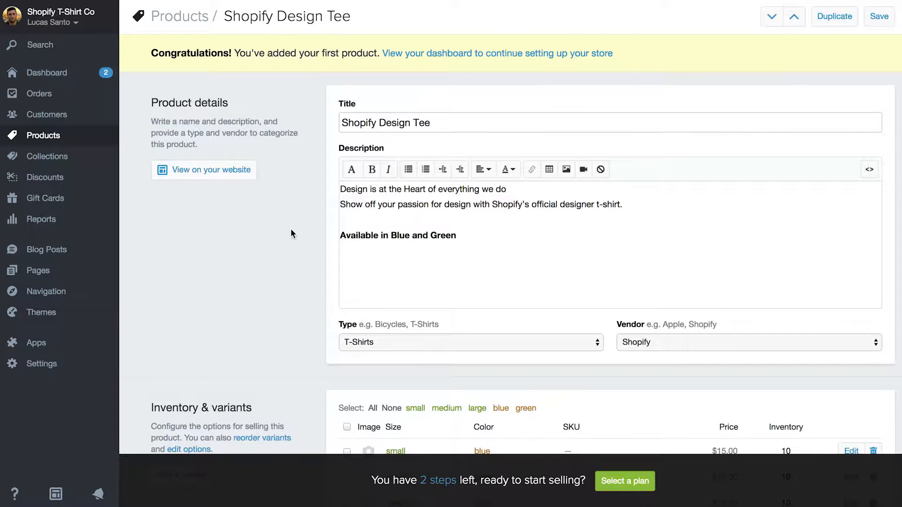
pyautogui.scroll(-6, 291, 230)
pyautogui.scroll(-3, 291, 230)
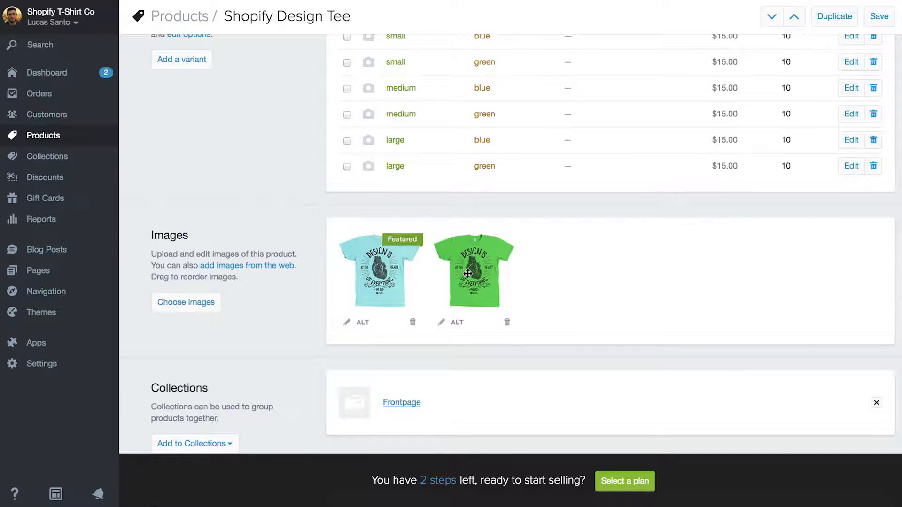
pyautogui.moveTo(465, 272)
pyautogui.mouseDown()
pyautogui.moveTo(383, 263)
pyautogui.moveTo(472, 274)
pyautogui.mouseUp()
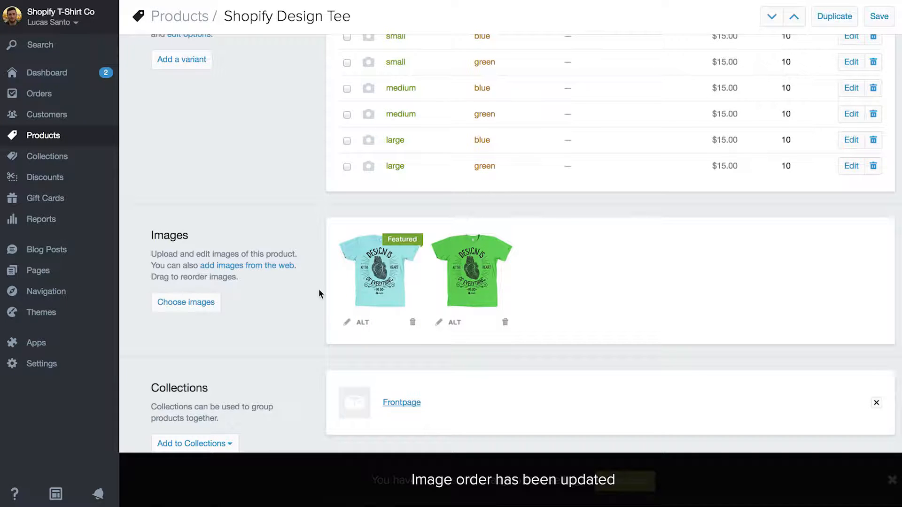
pyautogui.scroll(-1, 282, 297)
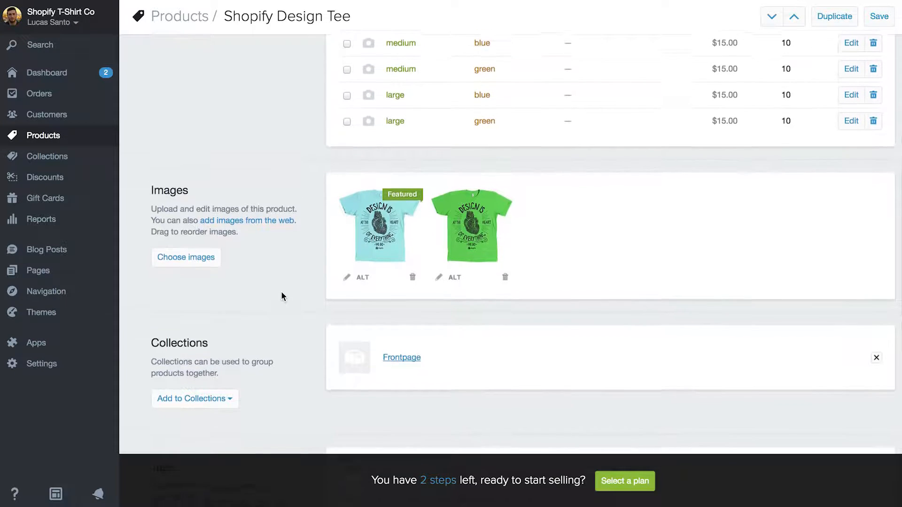
pyautogui.scroll(4, 282, 296)
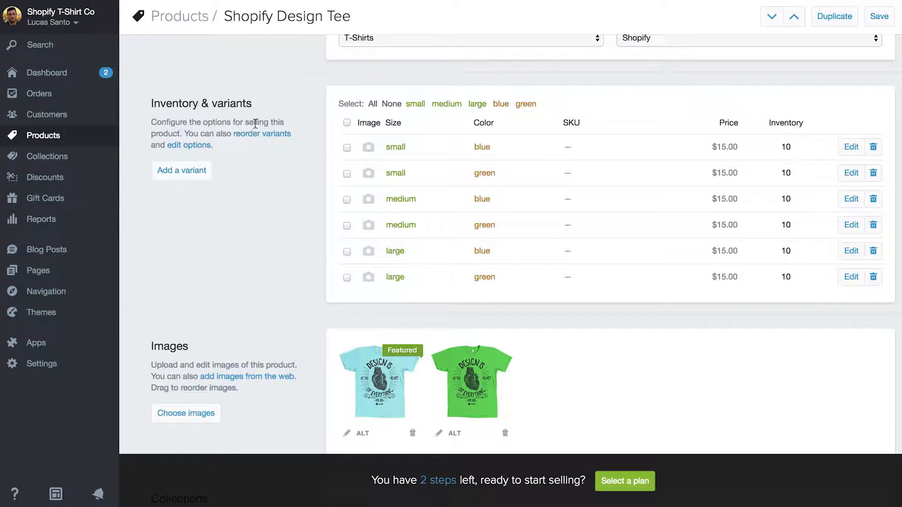
# - Assign the blue tee image to the small/blue variant and the green tee to small/green
pyautogui.click(368, 149)
pyautogui.click(304, 141)
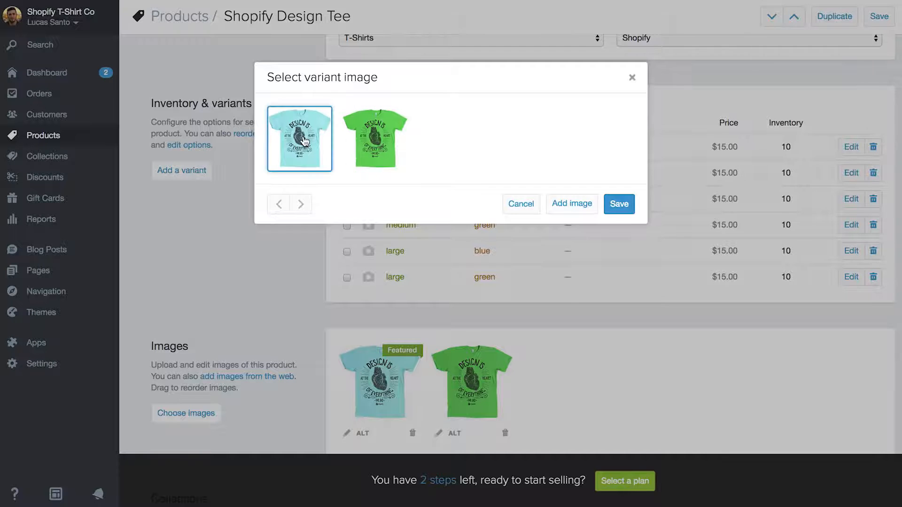
pyautogui.click(628, 208)
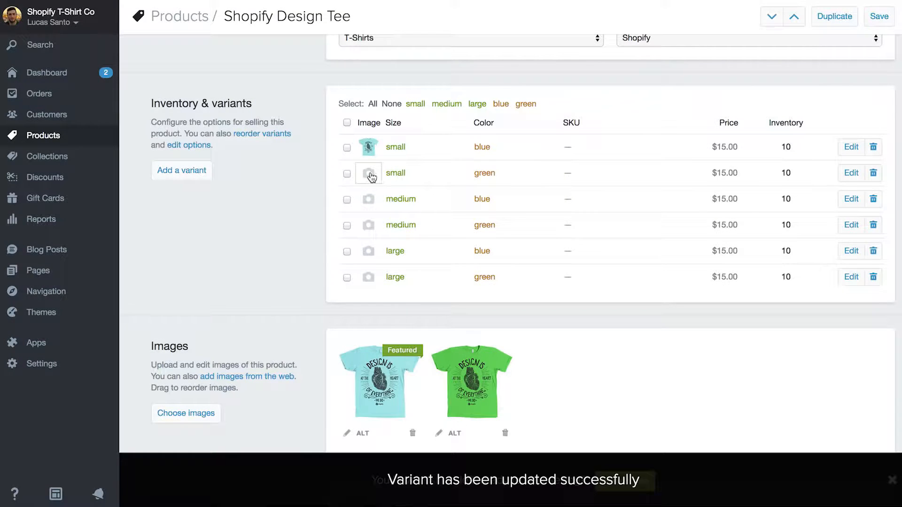
pyautogui.click(371, 178)
pyautogui.click(371, 155)
pyautogui.click(618, 204)
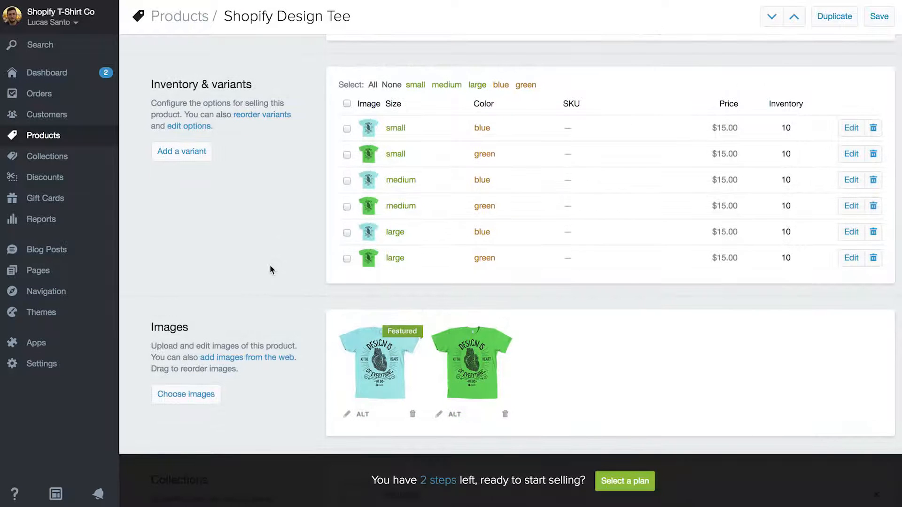
pyautogui.scroll(-4, 270, 264)
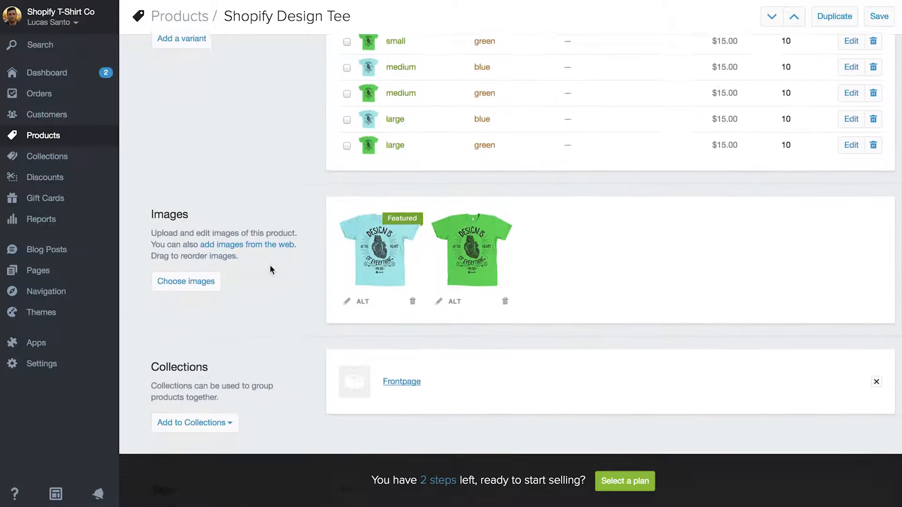
pyautogui.scroll(-1, 270, 265)
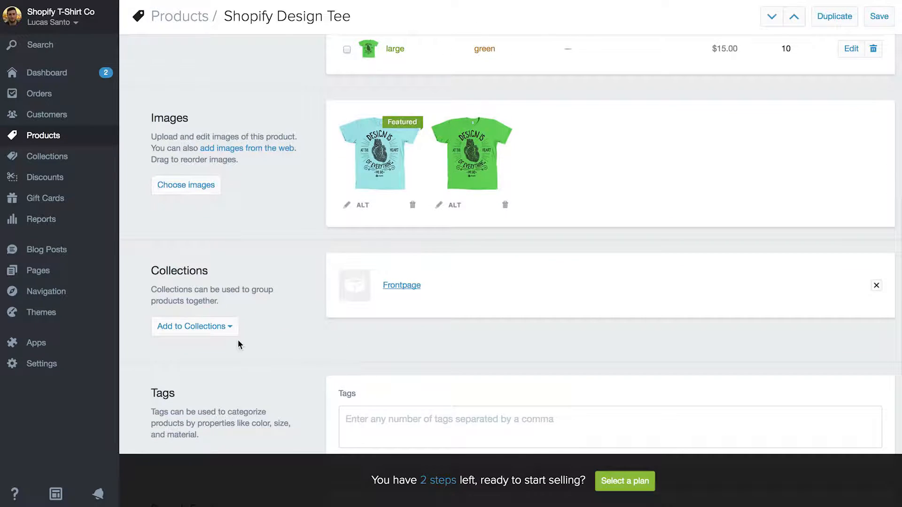
pyautogui.click(228, 332)
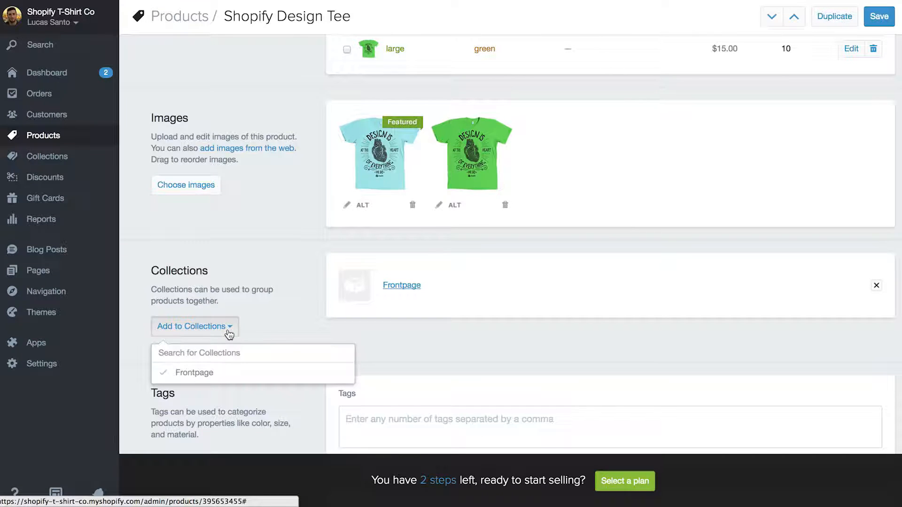
pyautogui.click(233, 379)
pyautogui.click(233, 379)
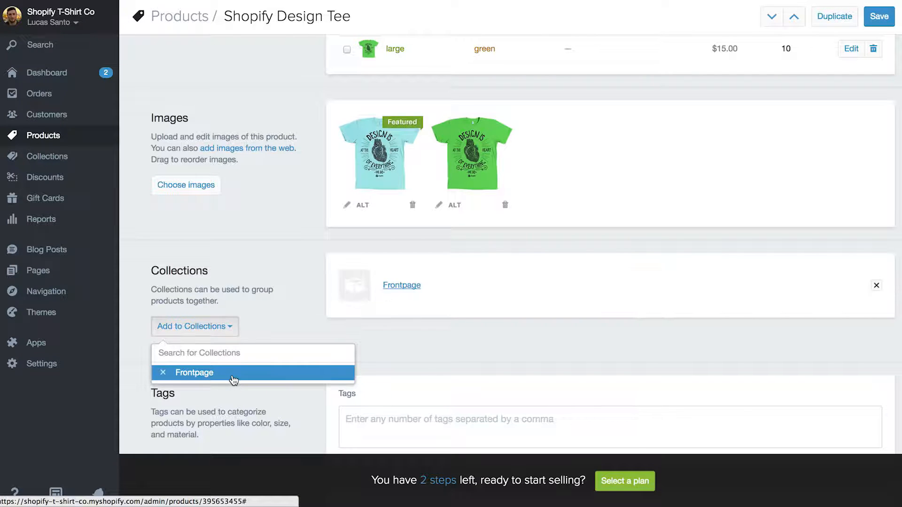
pyautogui.click(278, 312)
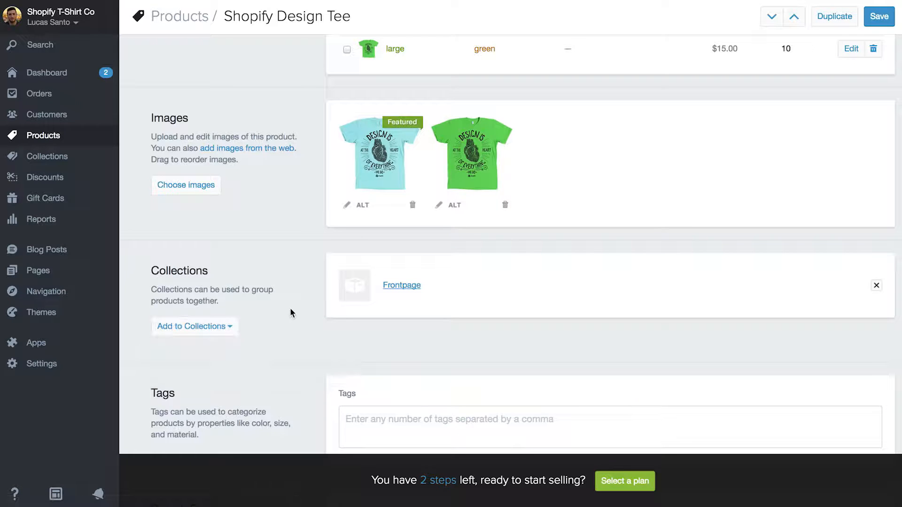
pyautogui.scroll(-3, 433, 309)
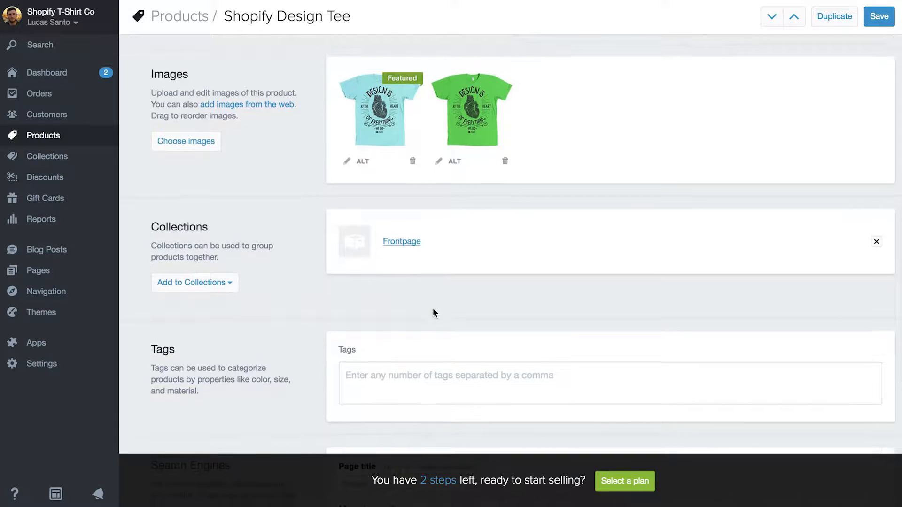
# - Tag the Shopify Design Tee with t-shirt, blue, green, small, medium and large
pyautogui.click(428, 316)
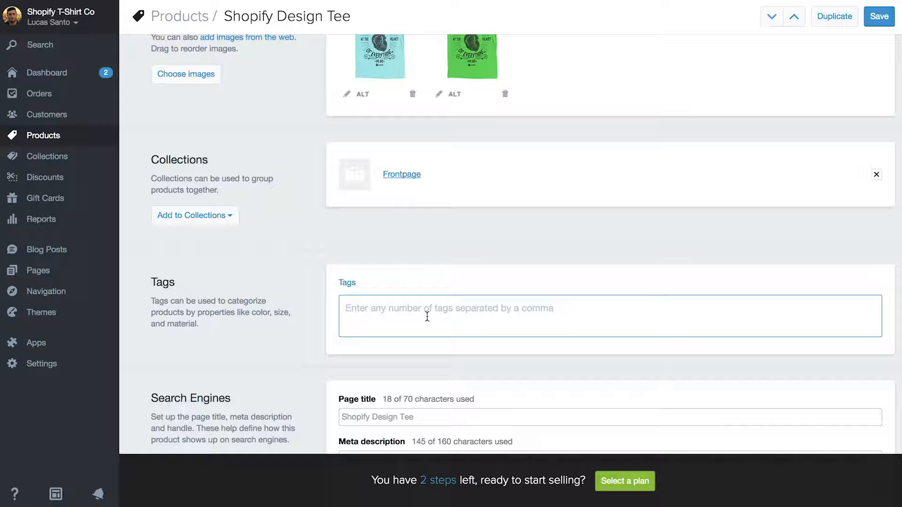
pyautogui.write('t-shirt,blue,green,small,medium,large')
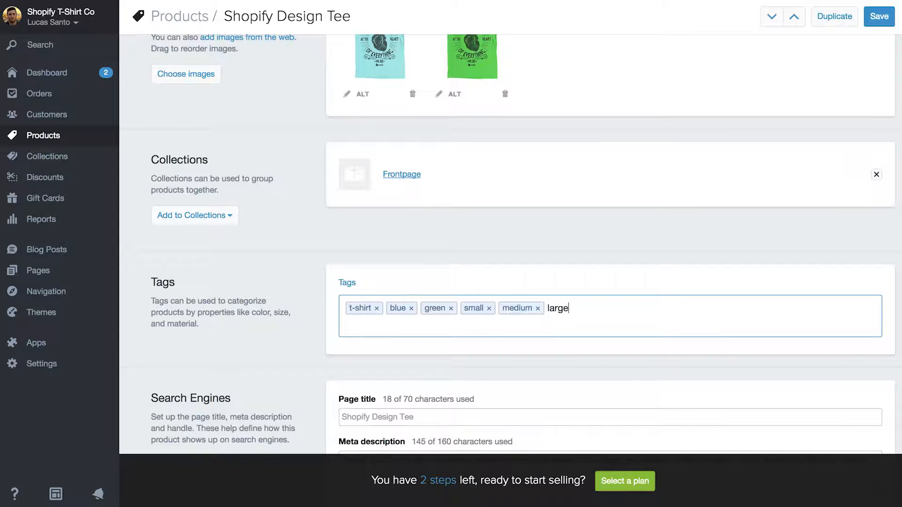
pyautogui.write(',')
pyautogui.scroll(-3, 402, 309)
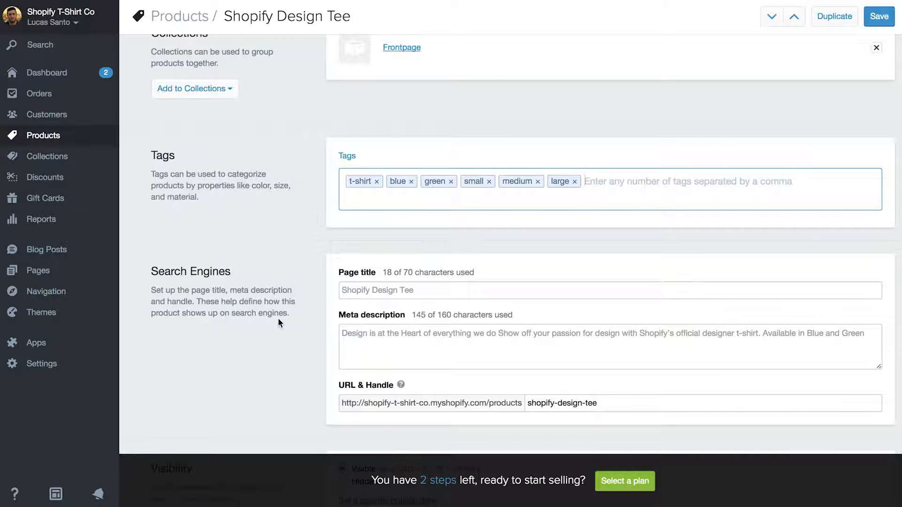
pyautogui.scroll(-3, 278, 323)
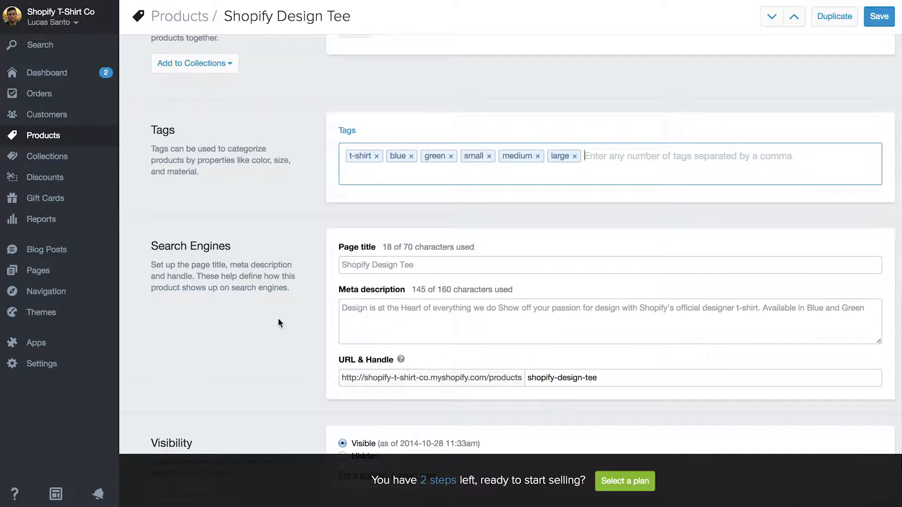
pyautogui.scroll(-2, 277, 322)
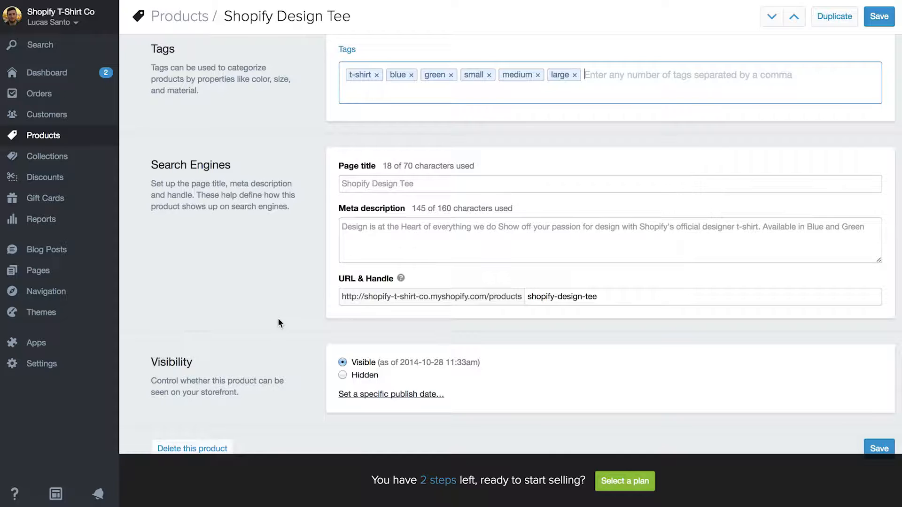
pyautogui.scroll(-1, 278, 319)
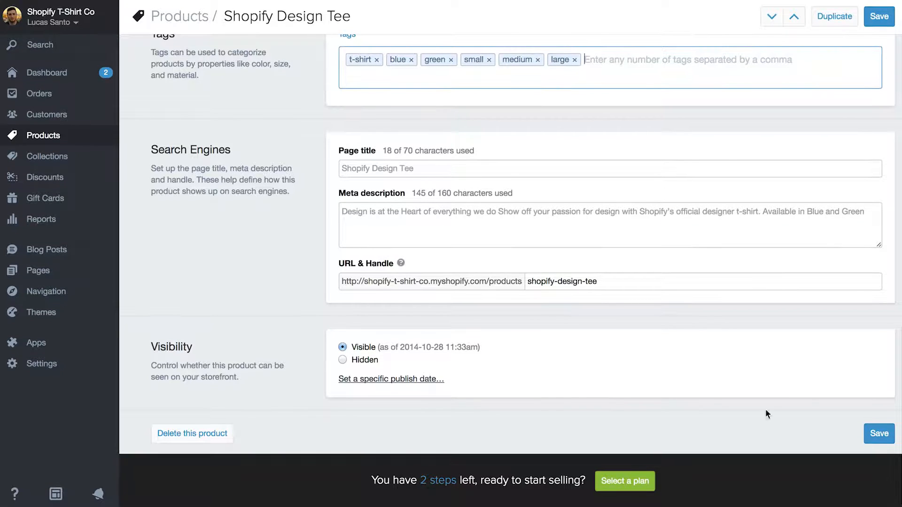
# - Save the tagged product and return to the Products list
pyautogui.click(880, 433)
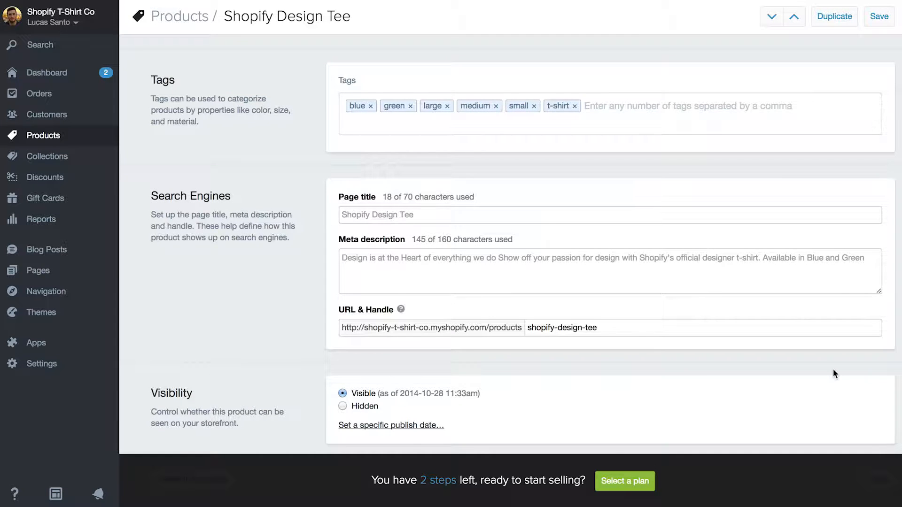
pyautogui.scroll(-2, 833, 368)
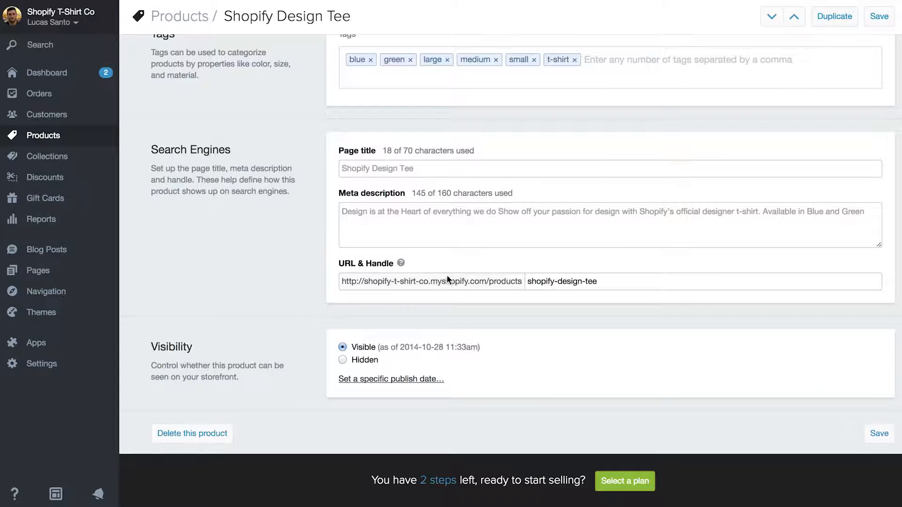
pyautogui.click(55, 142)
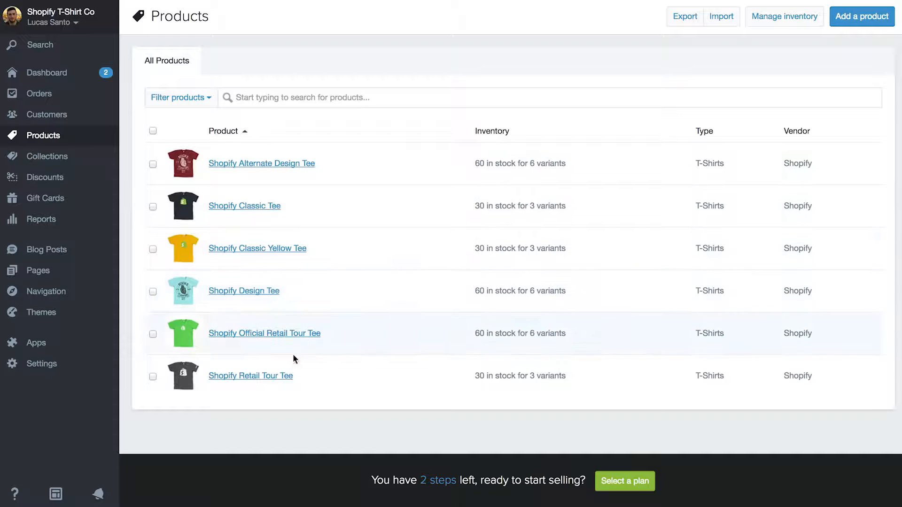
pyautogui.click(54, 497)
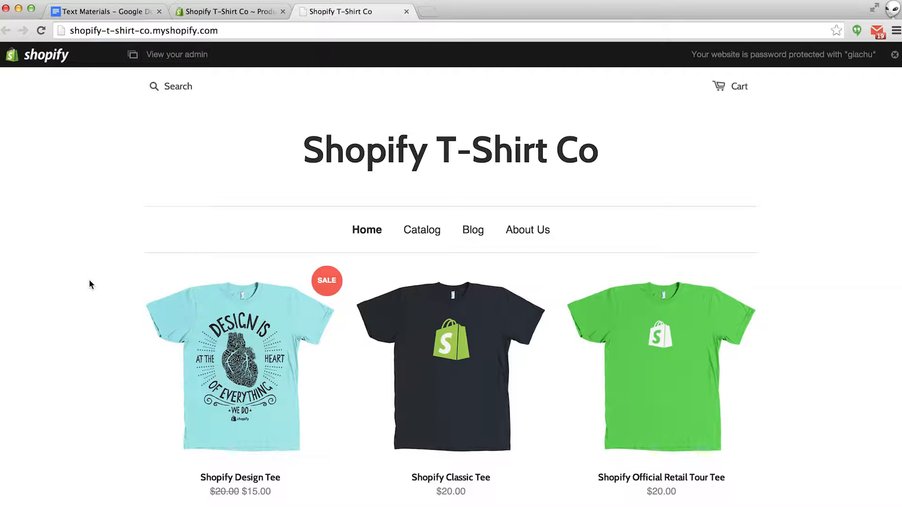
pyautogui.scroll(-5, 90, 281)
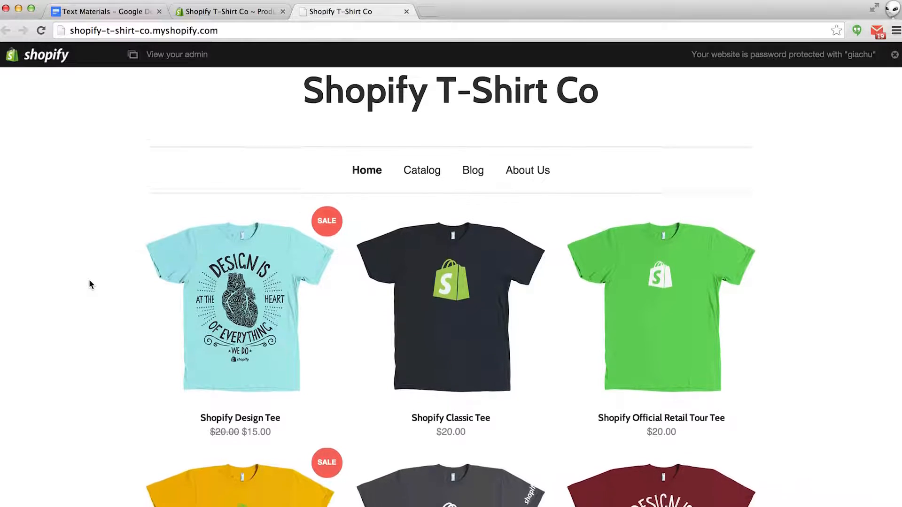
pyautogui.scroll(-5, 89, 281)
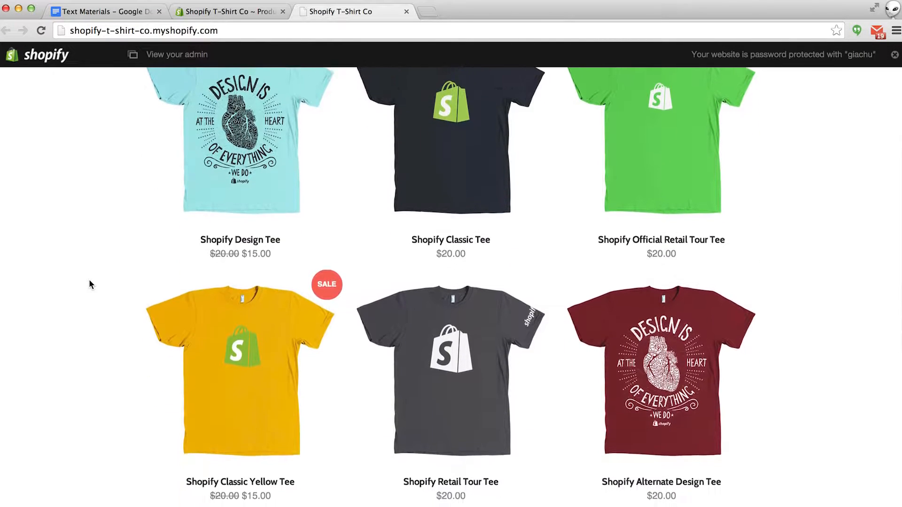
pyautogui.scroll(3, 89, 281)
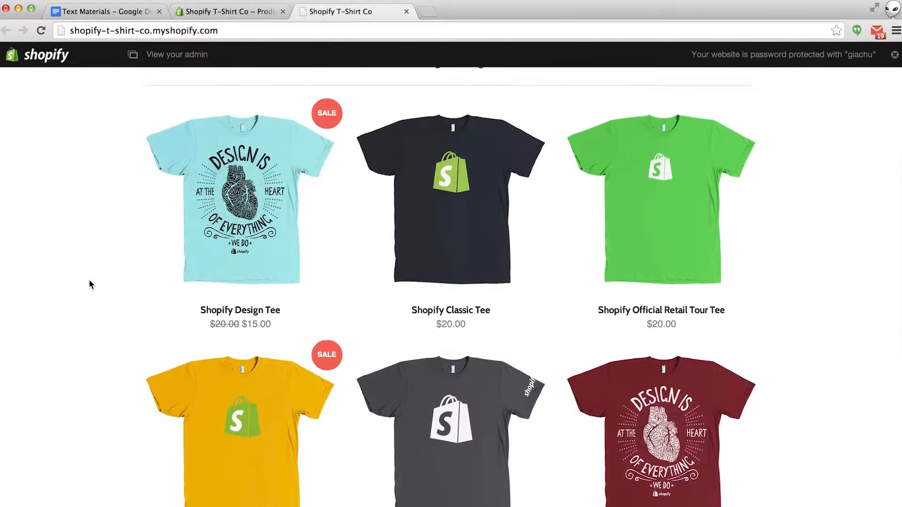
pyautogui.scroll(-1, 90, 285)
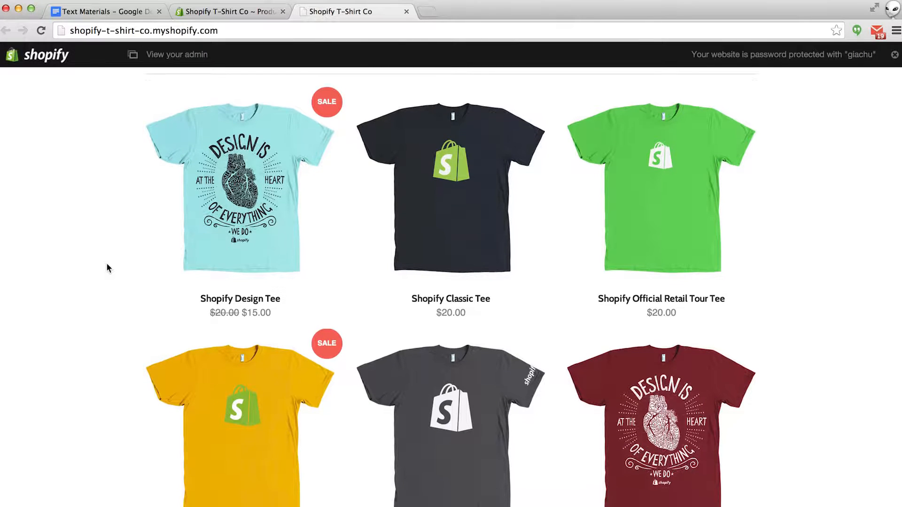
pyautogui.click(239, 180)
pyautogui.scroll(-5, 238, 179)
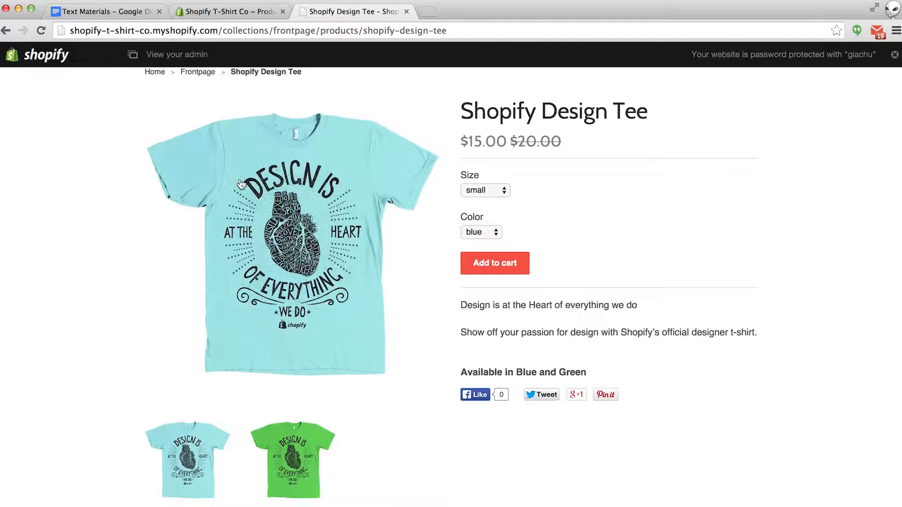
pyautogui.click(302, 447)
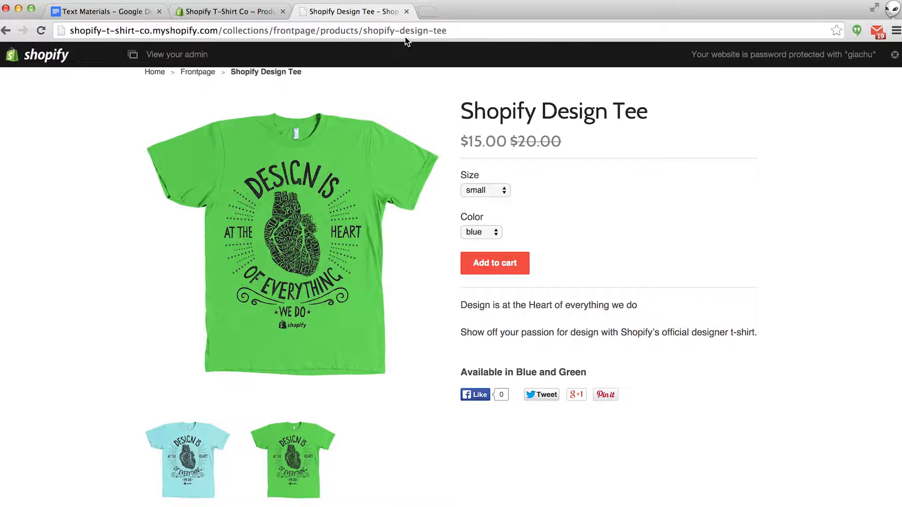
pyautogui.click(407, 11)
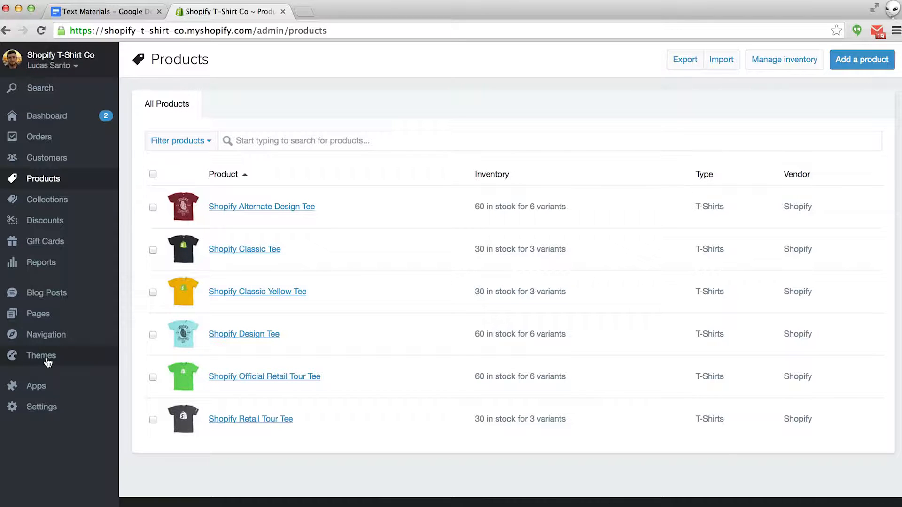
# - Go to the Themes page, where Launchpad-Star is the current theme
pyautogui.click(42, 355)
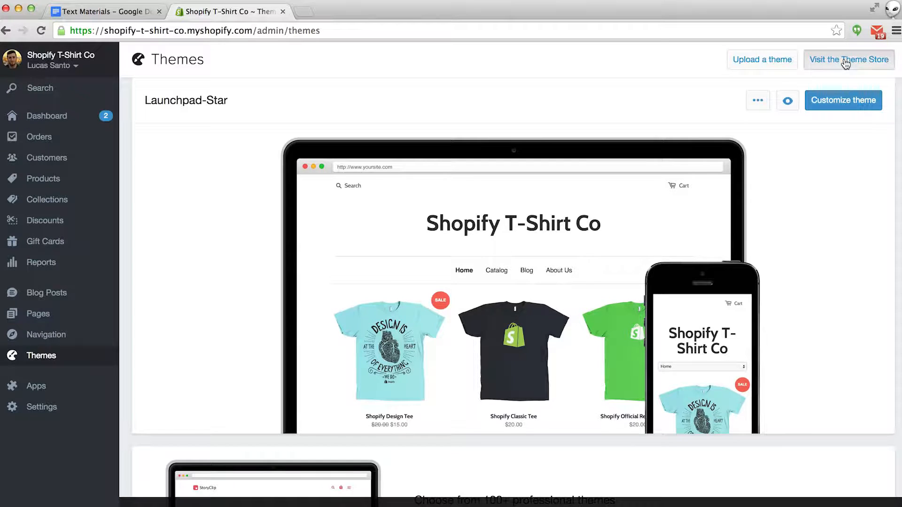
# - Open the Theme Store in a new tab and browse listings like Showcase, Pop and Stratus
pyautogui.click(845, 64)
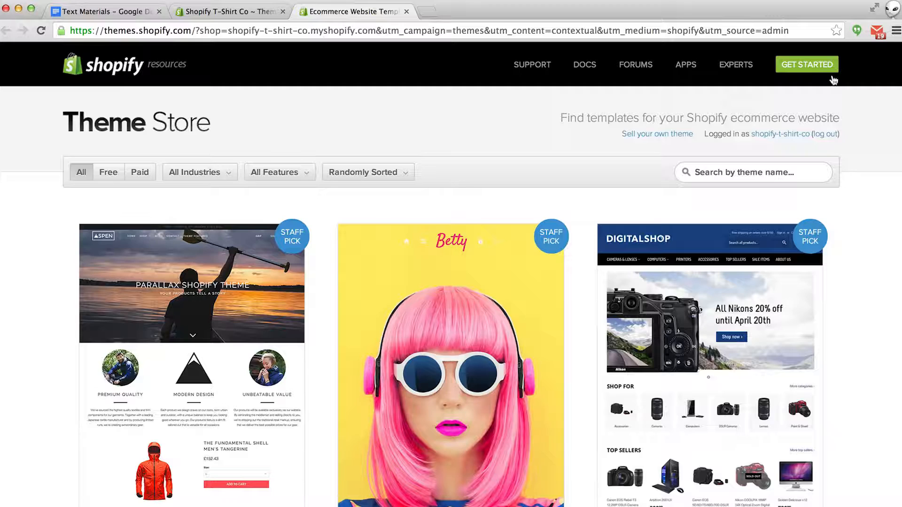
pyautogui.scroll(-5, 499, 150)
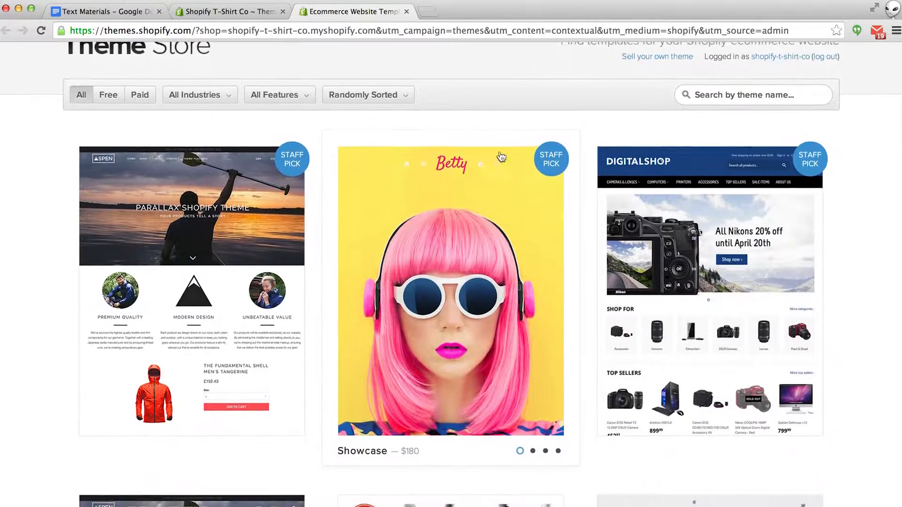
pyautogui.scroll(-20, 501, 156)
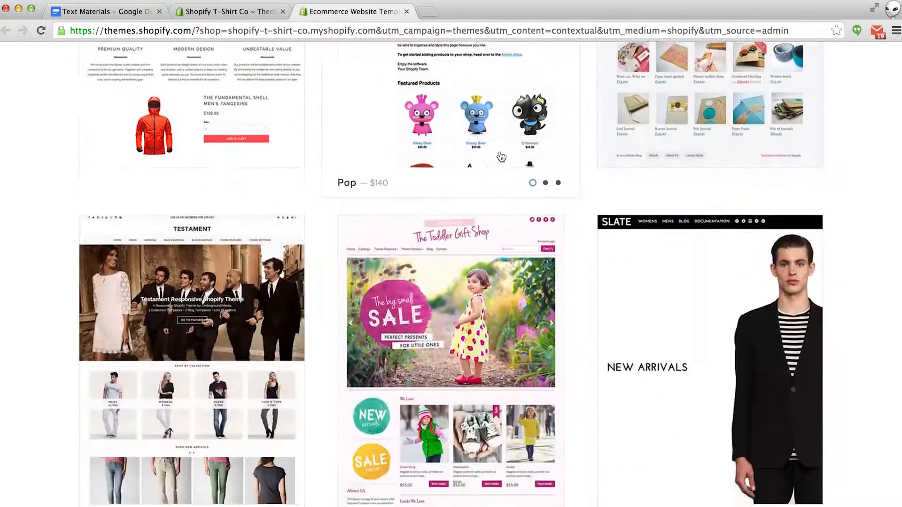
pyautogui.scroll(-15, 501, 156)
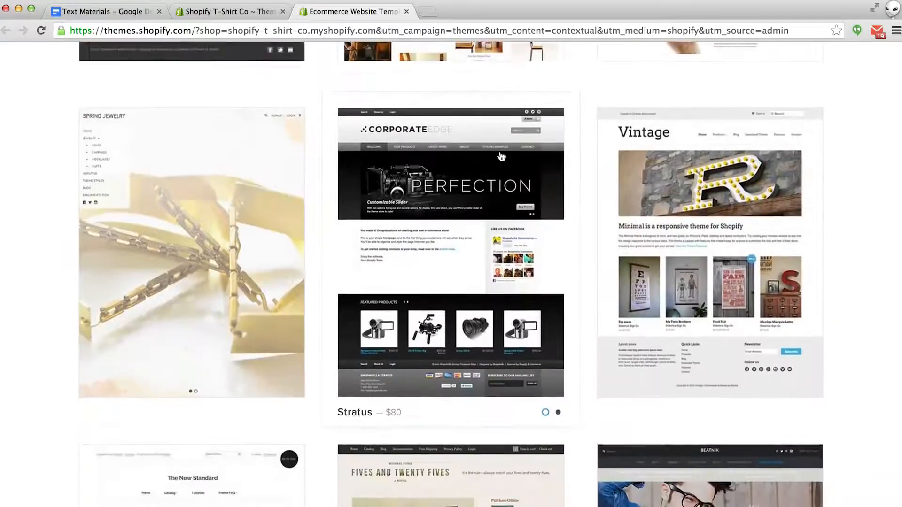
pyautogui.scroll(15, 501, 156)
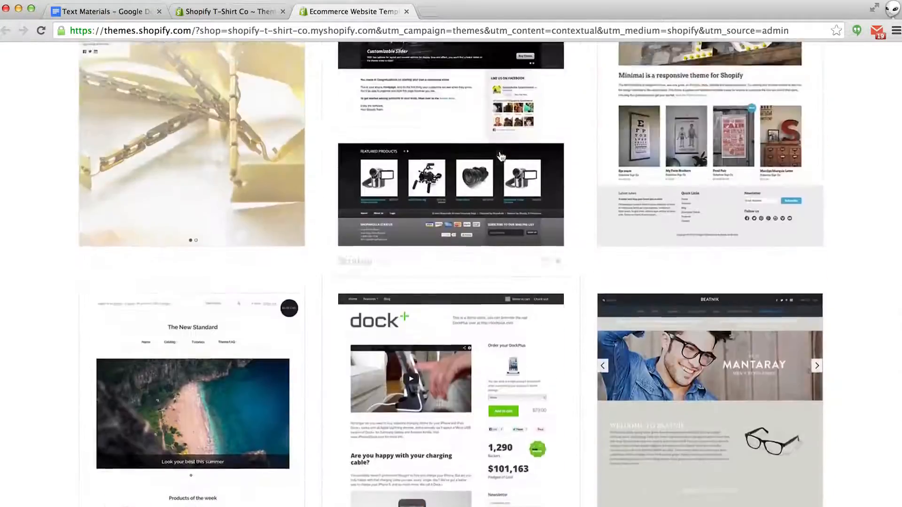
pyautogui.scroll(10, 501, 156)
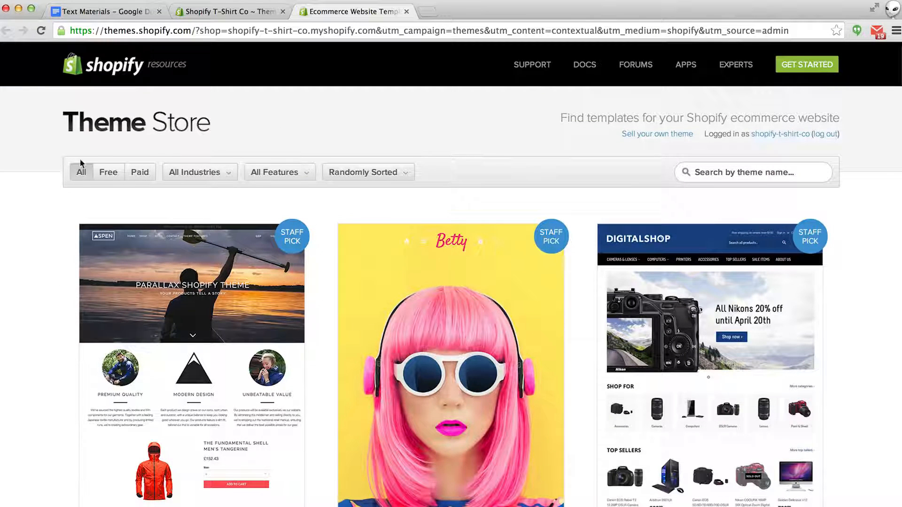
# - Filter the Theme Store to Free, Responsive and Clothing & Fashion themes, then scroll the results
pyautogui.click(108, 175)
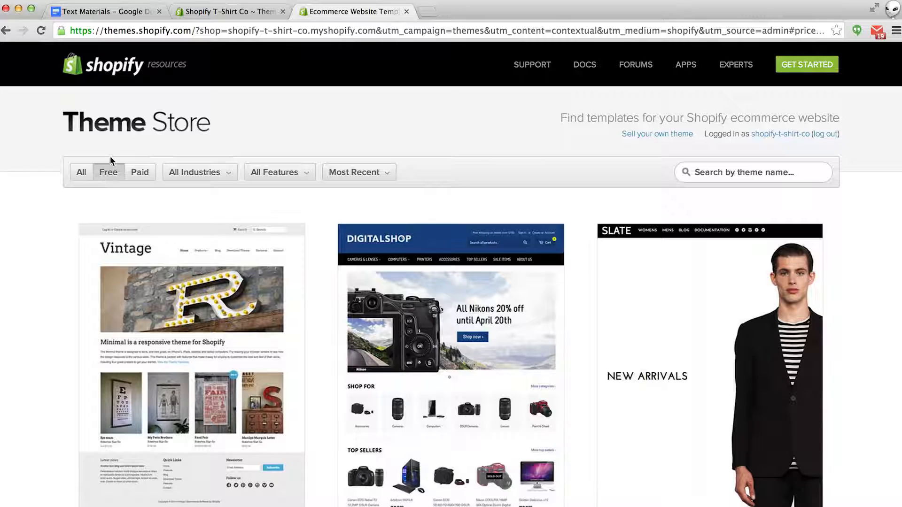
pyautogui.click(356, 174)
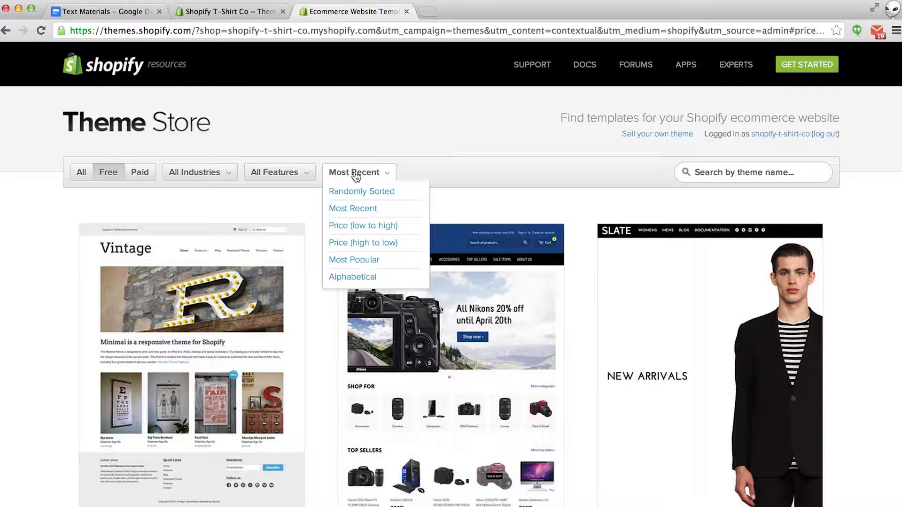
pyautogui.click(305, 173)
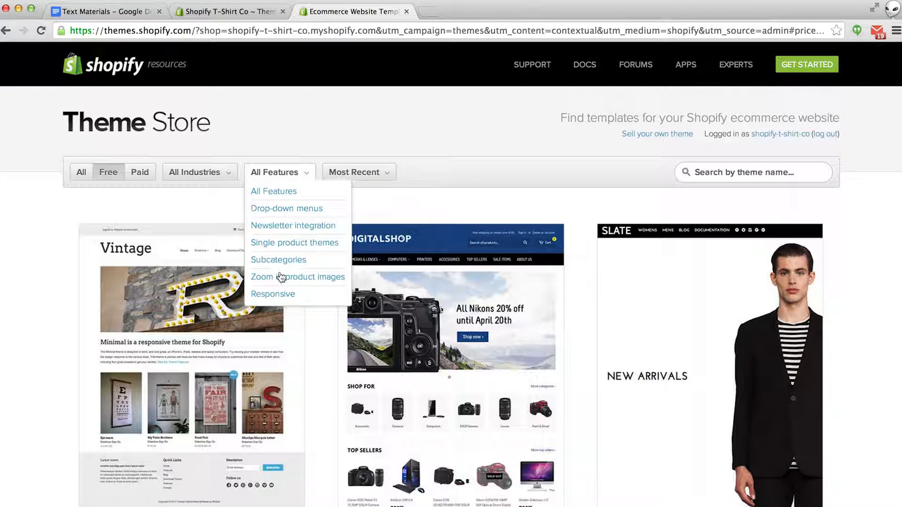
pyautogui.click(273, 295)
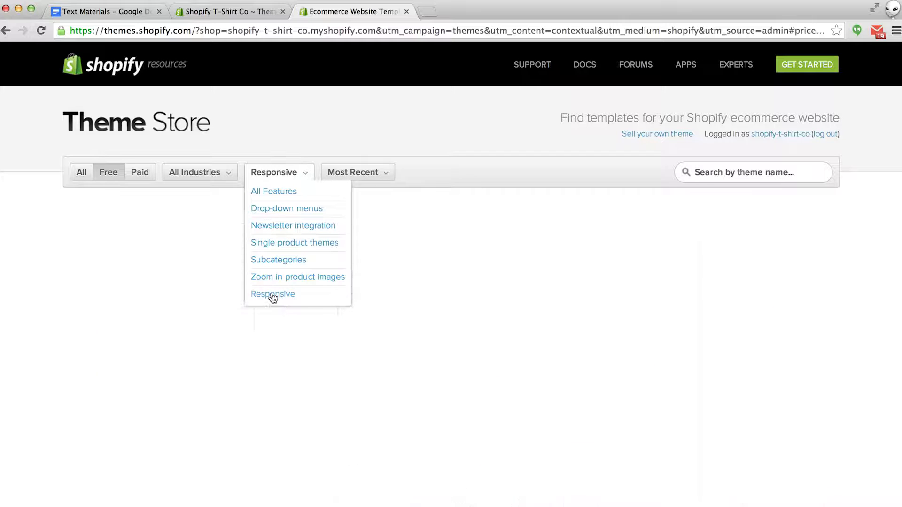
pyautogui.click(226, 174)
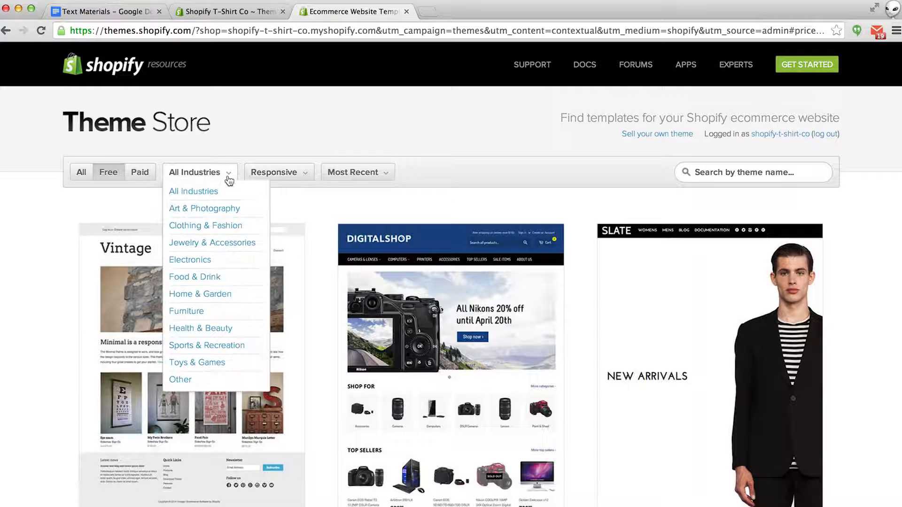
pyautogui.click(213, 227)
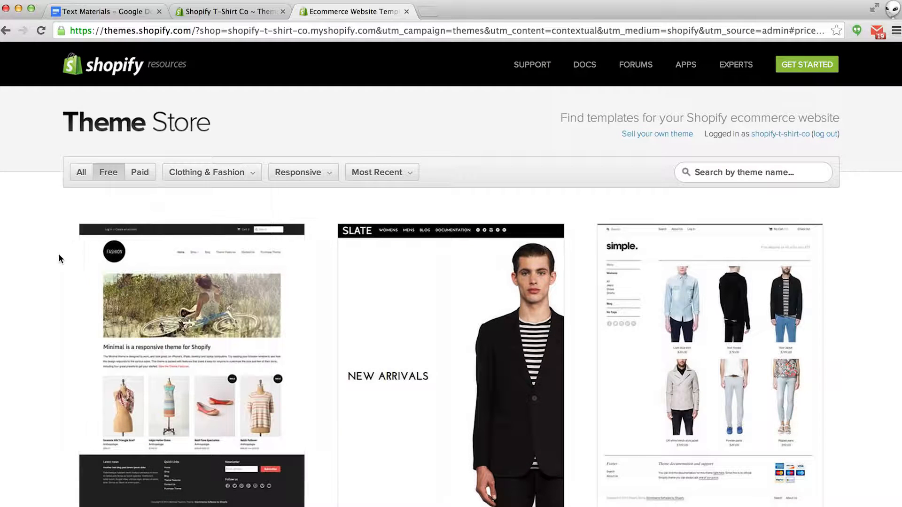
pyautogui.scroll(-5, 54, 260)
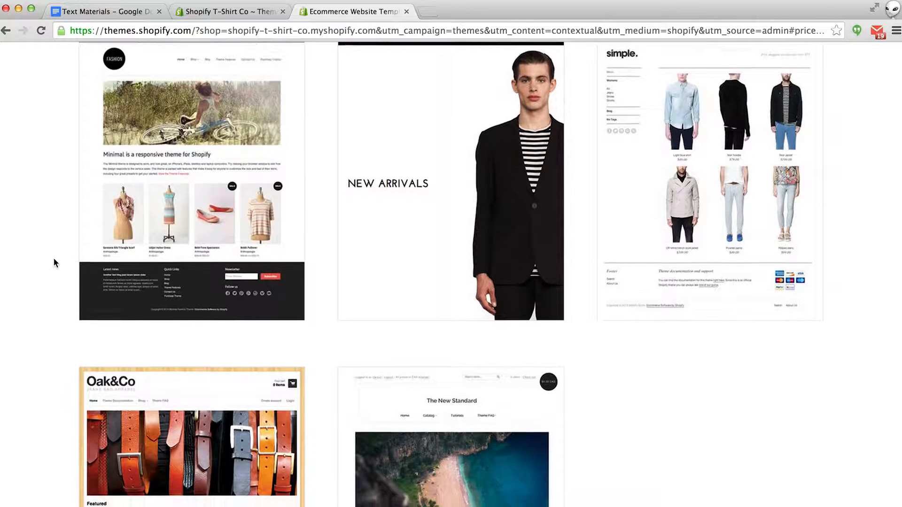
pyautogui.scroll(-4, 54, 260)
pyautogui.scroll(-1, 53, 262)
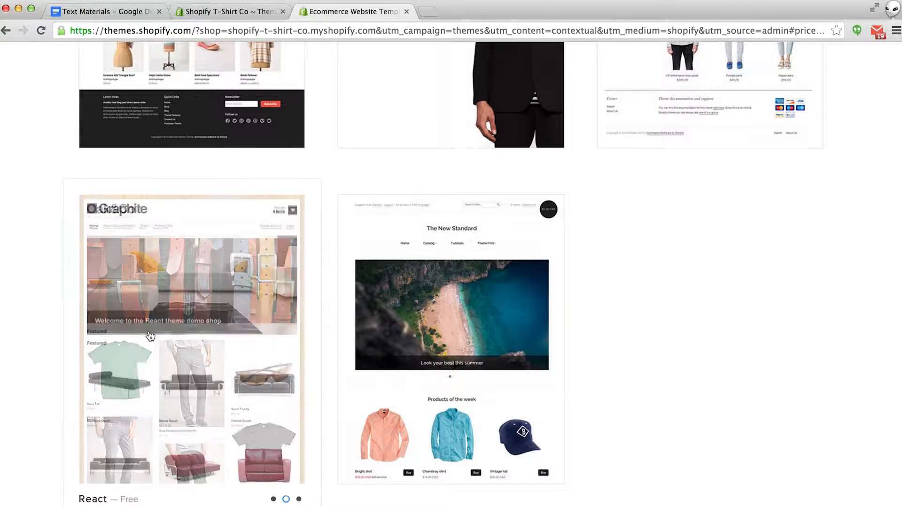
# - Open the React theme's Oak&Co style page and look through its details
pyautogui.click(171, 391)
pyautogui.scroll(-5, 172, 392)
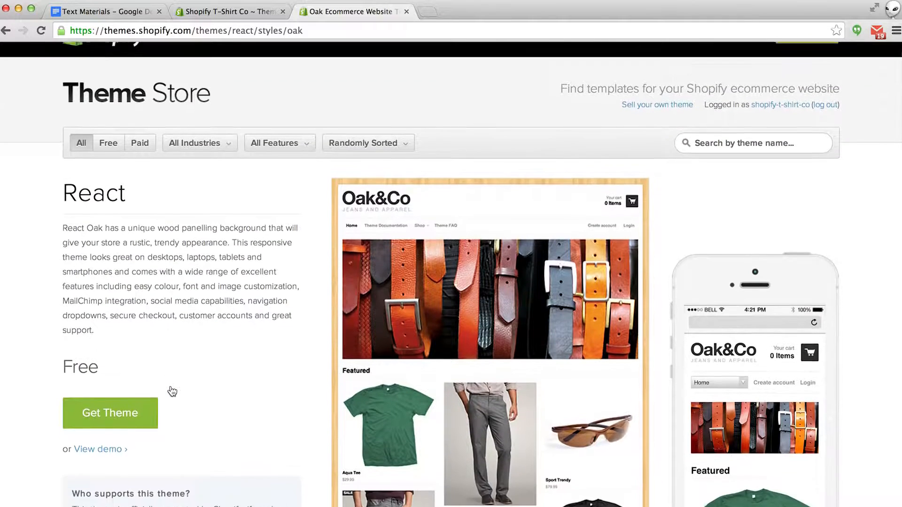
pyautogui.scroll(-3, 172, 392)
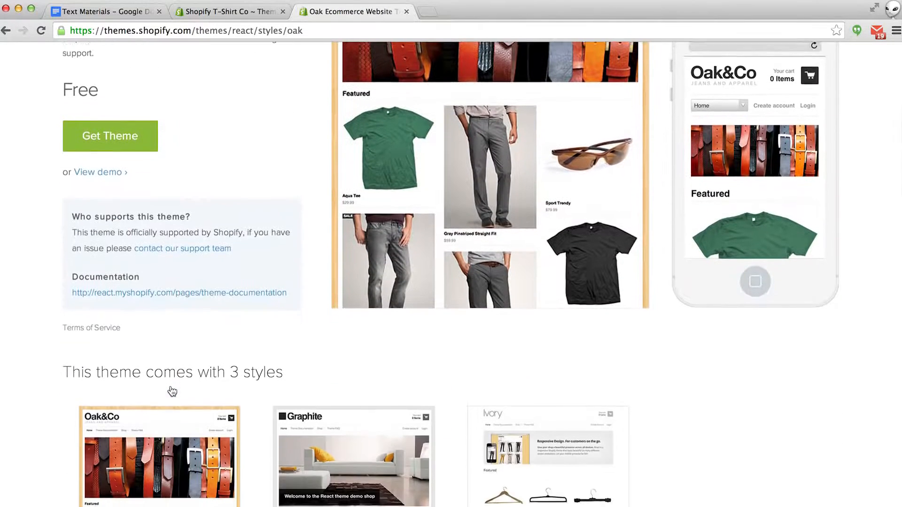
pyautogui.scroll(-3, 292, 463)
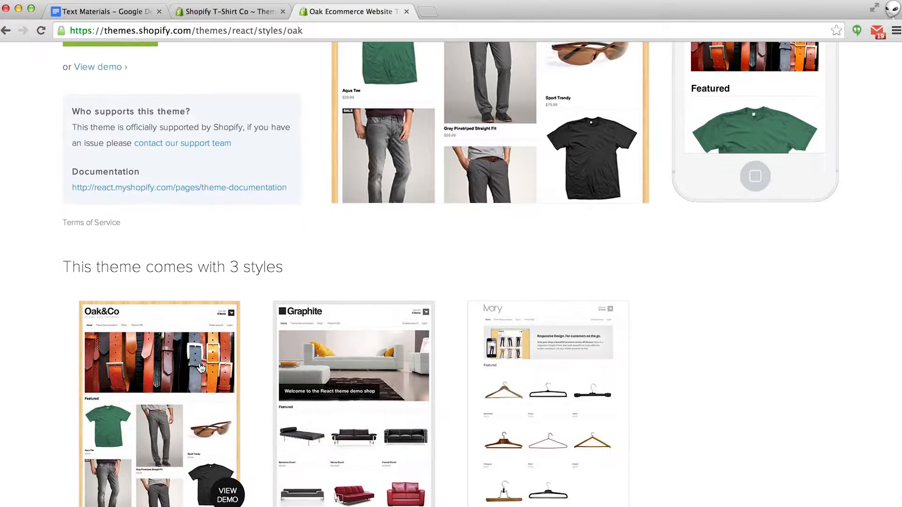
pyautogui.scroll(2, 173, 371)
pyautogui.click(169, 392)
pyautogui.scroll(-2, 167, 392)
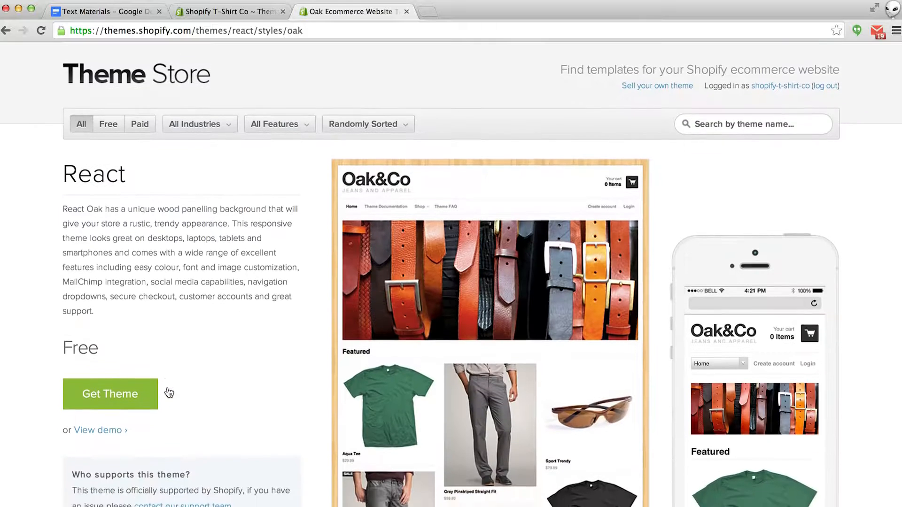
# - Launch the Oak&Co Jeans and Apparel demo store in a new tab and scroll through it
pyautogui.click(104, 416)
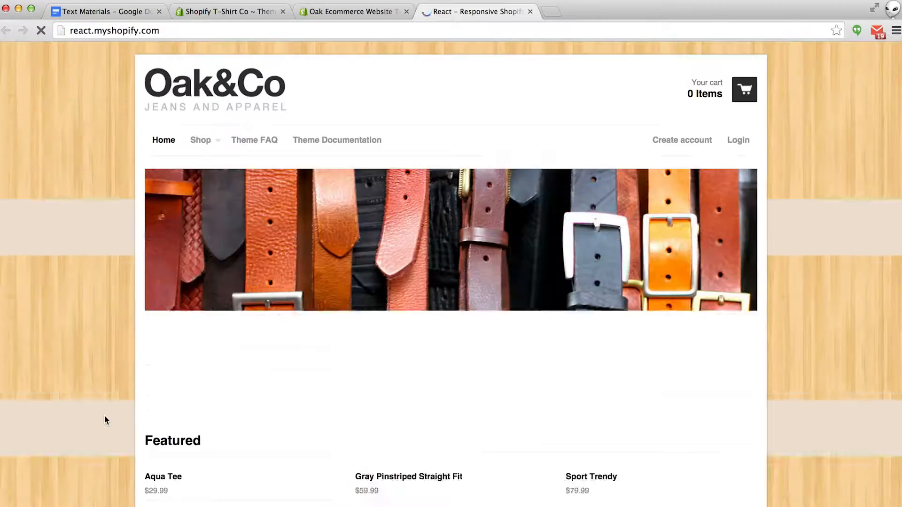
pyautogui.scroll(-5, 105, 418)
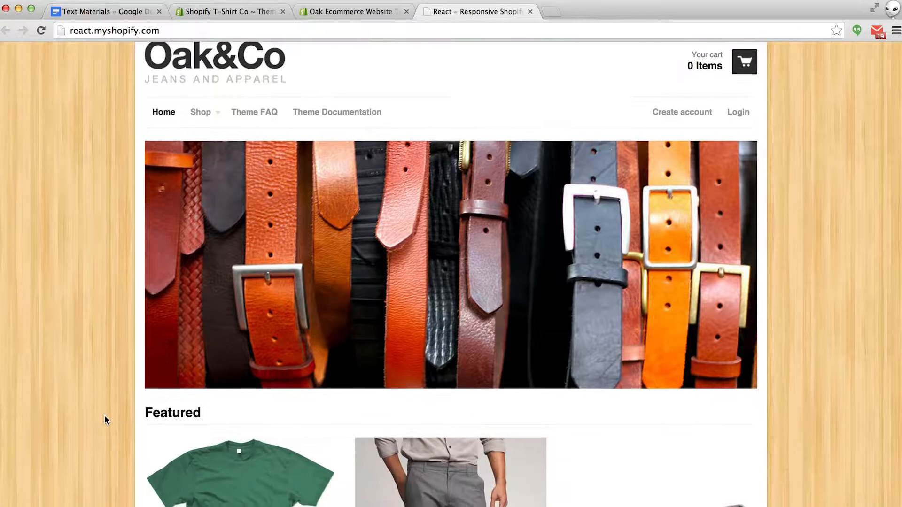
pyautogui.scroll(-9, 104, 419)
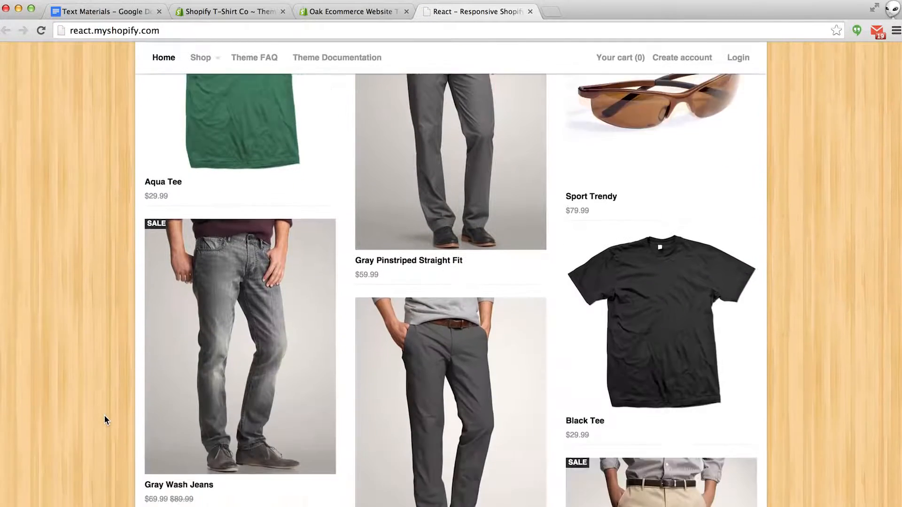
pyautogui.scroll(14, 104, 417)
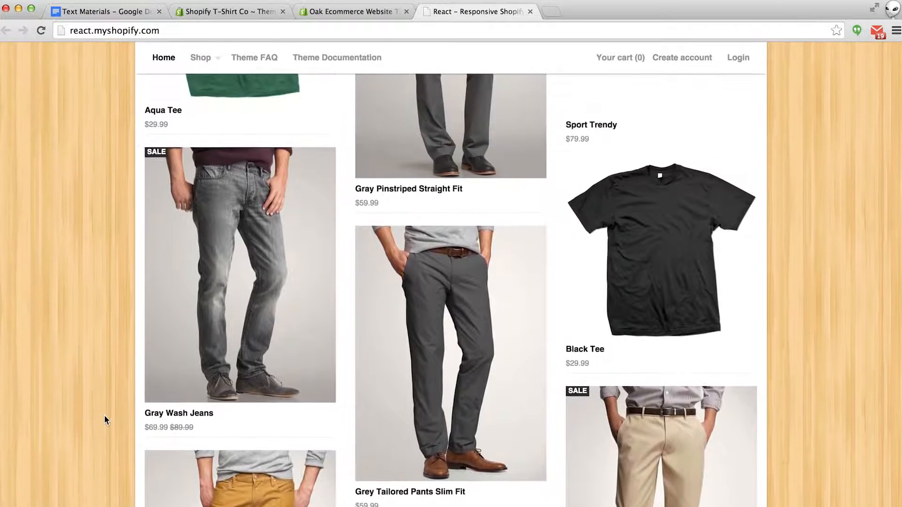
pyautogui.scroll(2, 105, 419)
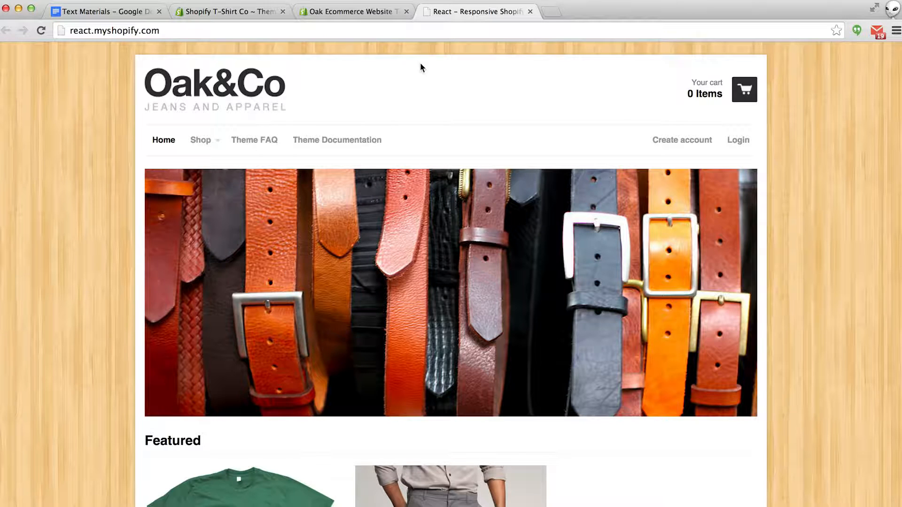
# - Close the demo, publish React as the shop's theme, and go to the Theme Manager
pyautogui.click(530, 11)
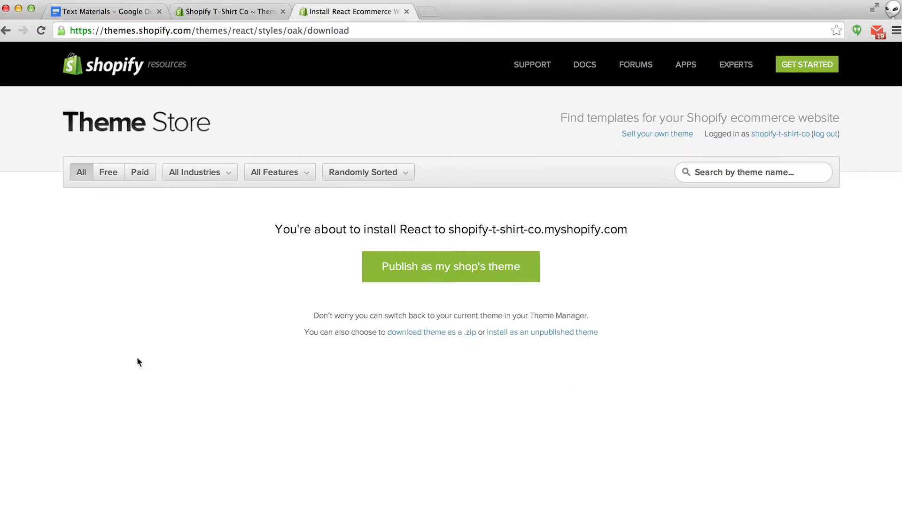
pyautogui.click(418, 268)
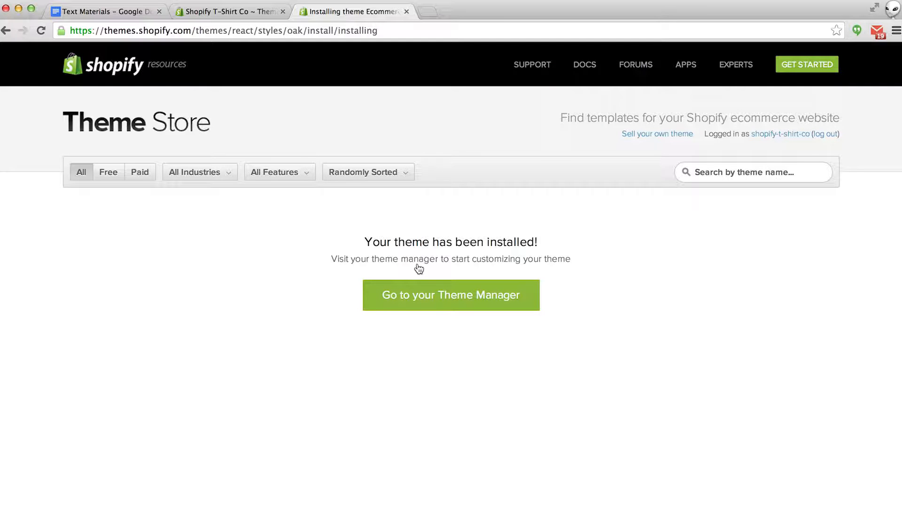
pyautogui.click(417, 302)
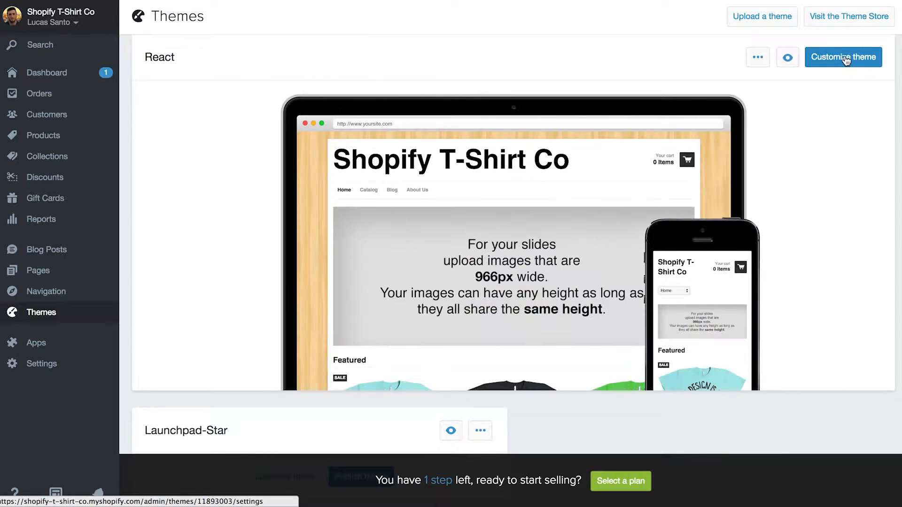
# - Open the React theme's storefront preview and scroll past the slideshow to the Featured tees
pyautogui.click(845, 58)
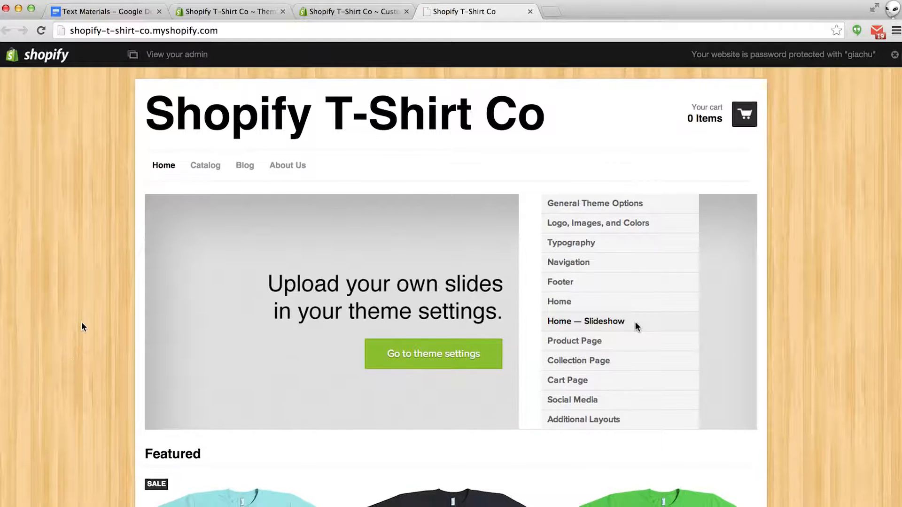
pyautogui.scroll(-3, 82, 328)
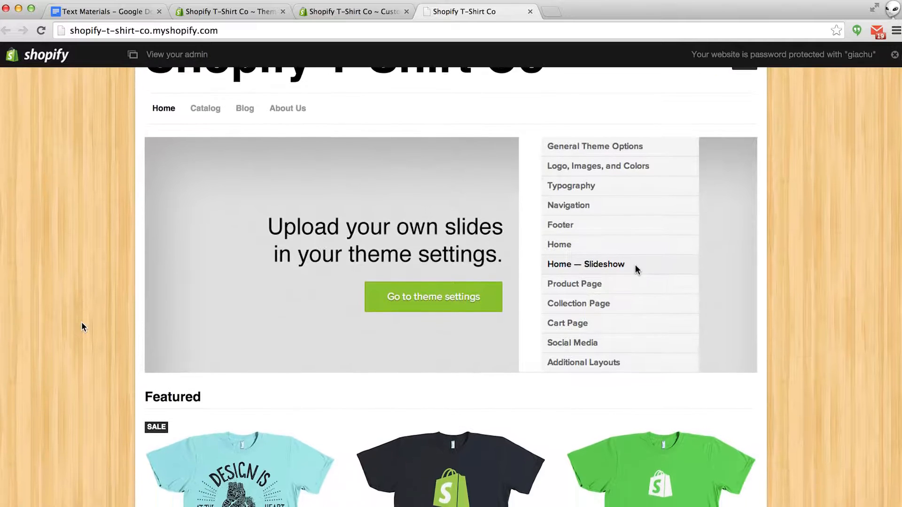
pyautogui.scroll(-5, 81, 323)
pyautogui.scroll(7, 82, 328)
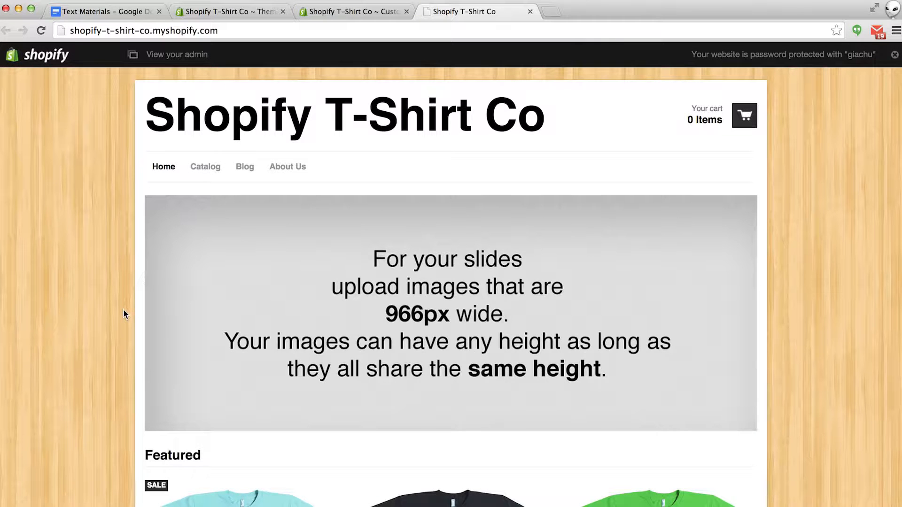
pyautogui.moveTo(211, 300)
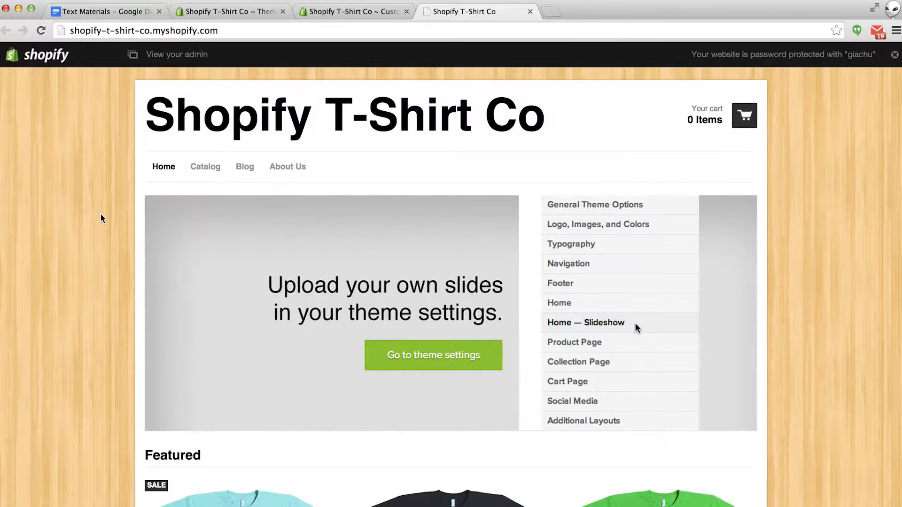
pyautogui.scroll(-10, 100, 218)
pyautogui.scroll(-3, 100, 215)
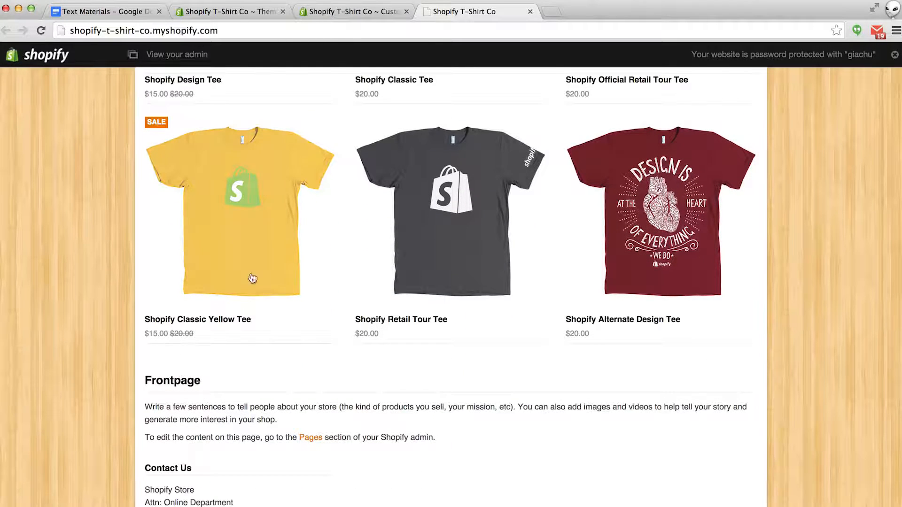
# - Look over the React theme's Colors, leaving link colour #ed7d1e unchanged, and toggle Typography
pyautogui.click(356, 14)
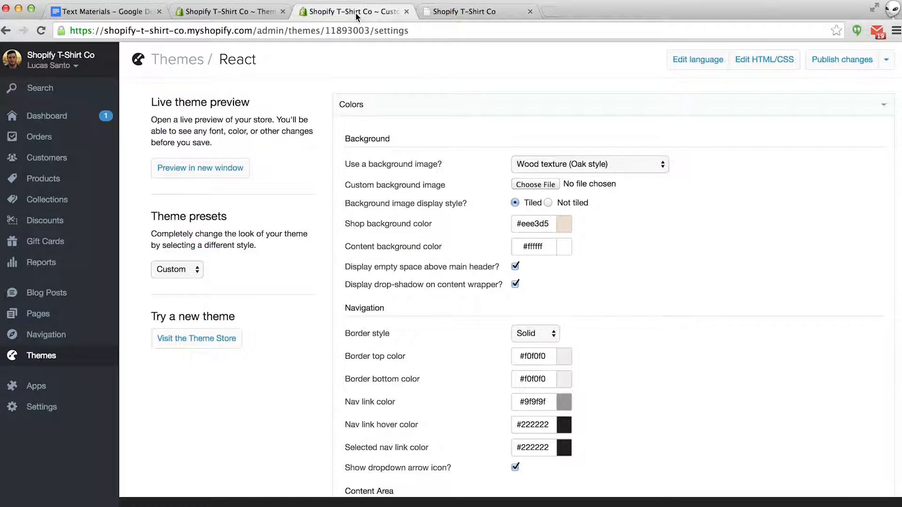
pyautogui.scroll(-1, 427, 74)
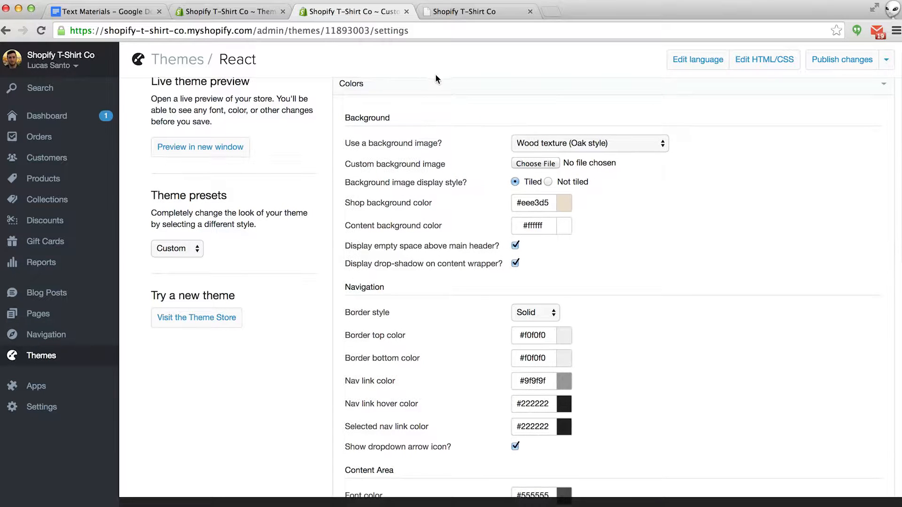
pyautogui.scroll(-1, 713, 192)
pyautogui.scroll(-7, 714, 191)
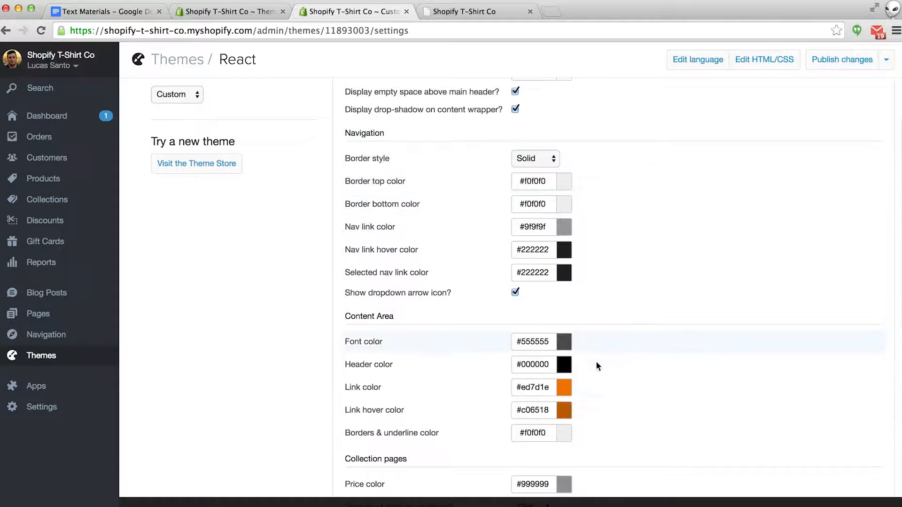
pyautogui.click(567, 388)
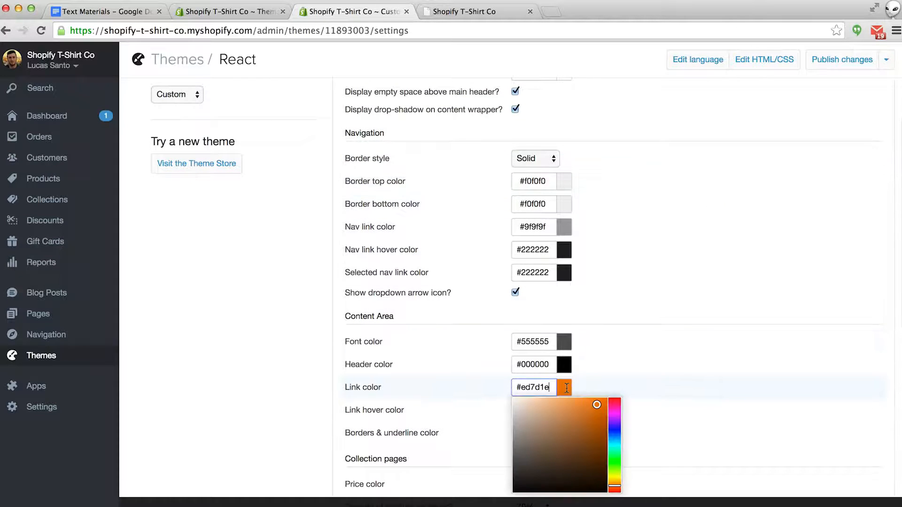
pyautogui.click(707, 393)
pyautogui.scroll(-10, 707, 393)
pyautogui.scroll(-10, 708, 394)
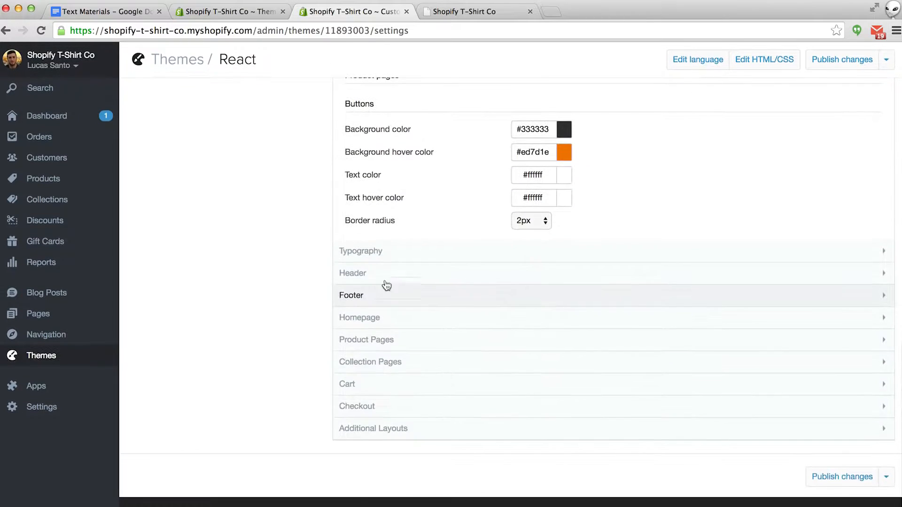
pyautogui.click(367, 257)
pyautogui.click(366, 257)
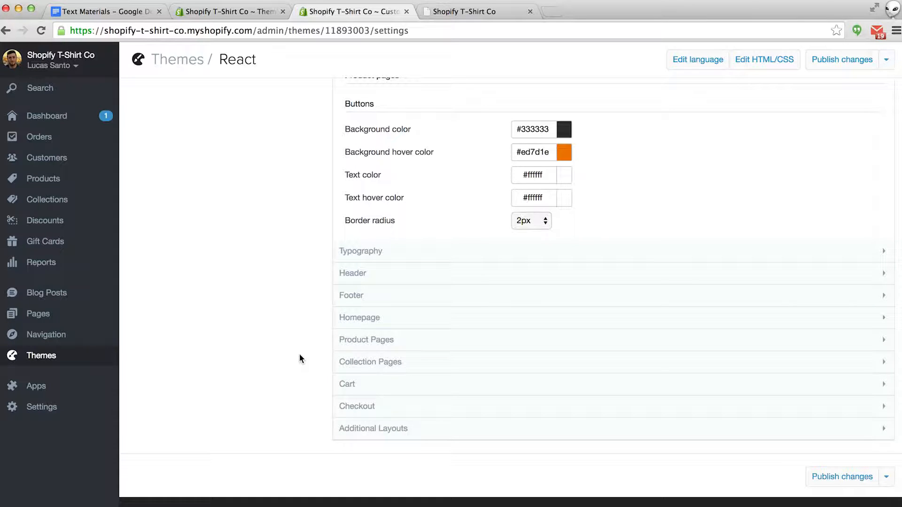
# - Enable a custom logo in the Header settings and upload Logo.png from the Logo folder
pyautogui.click(366, 275)
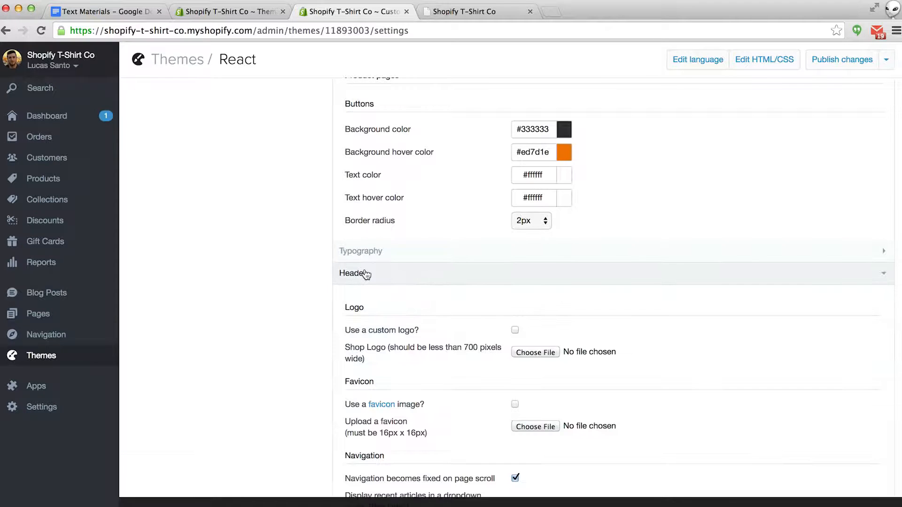
pyautogui.scroll(-2, 265, 324)
pyautogui.scroll(-1, 266, 329)
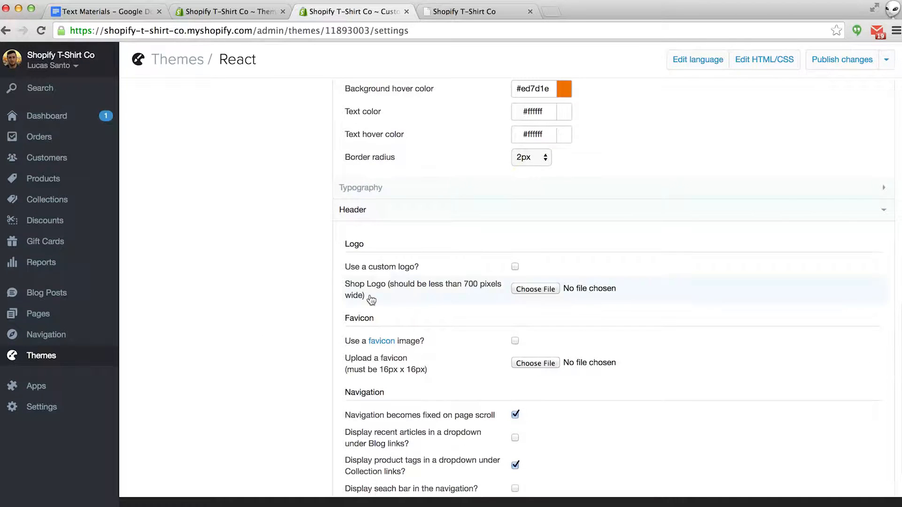
pyautogui.click(515, 267)
pyautogui.click(528, 289)
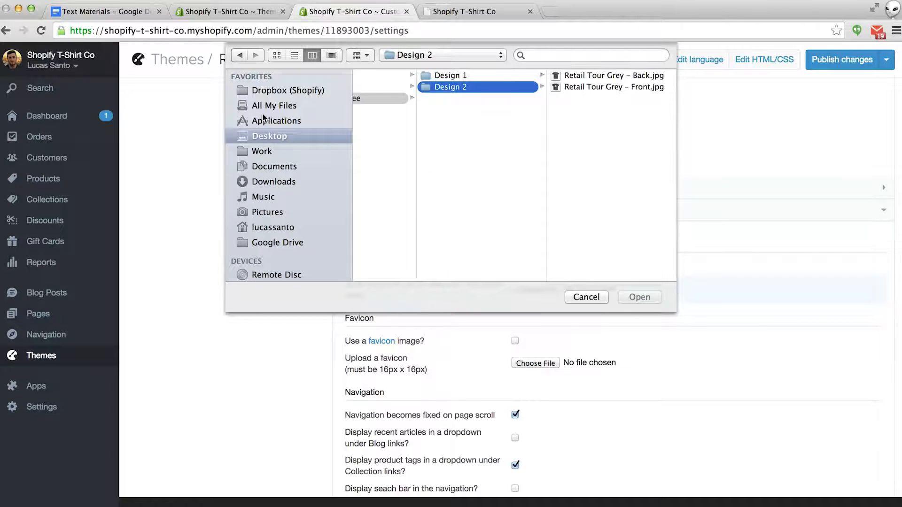
pyautogui.hscroll(-10, 432, 149)
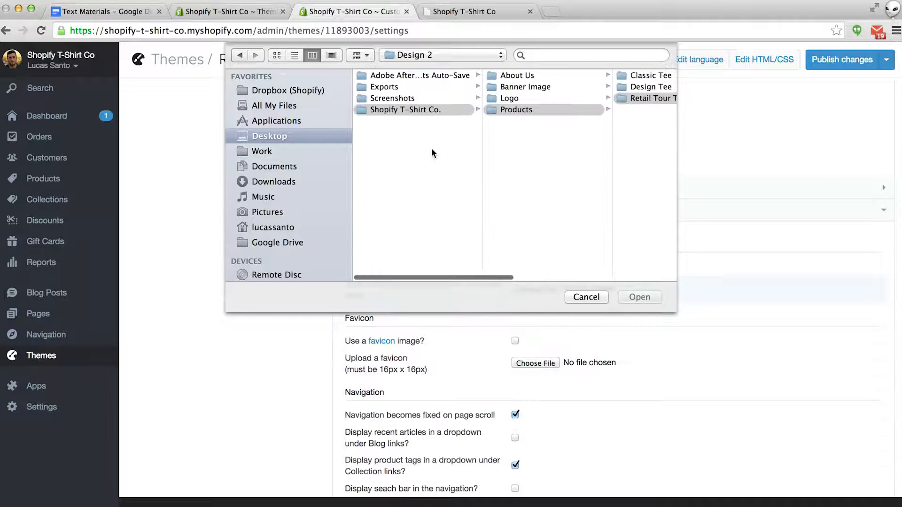
pyautogui.click(508, 99)
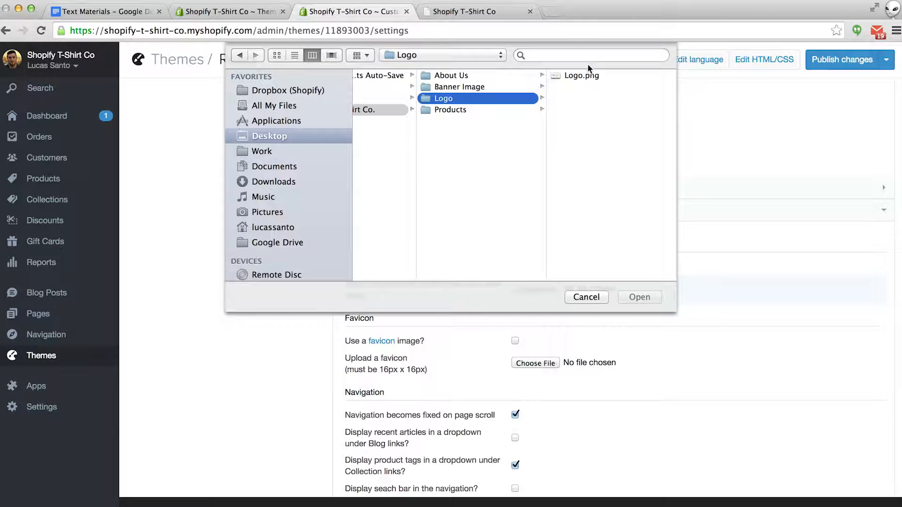
pyautogui.click(576, 77)
pyautogui.click(637, 298)
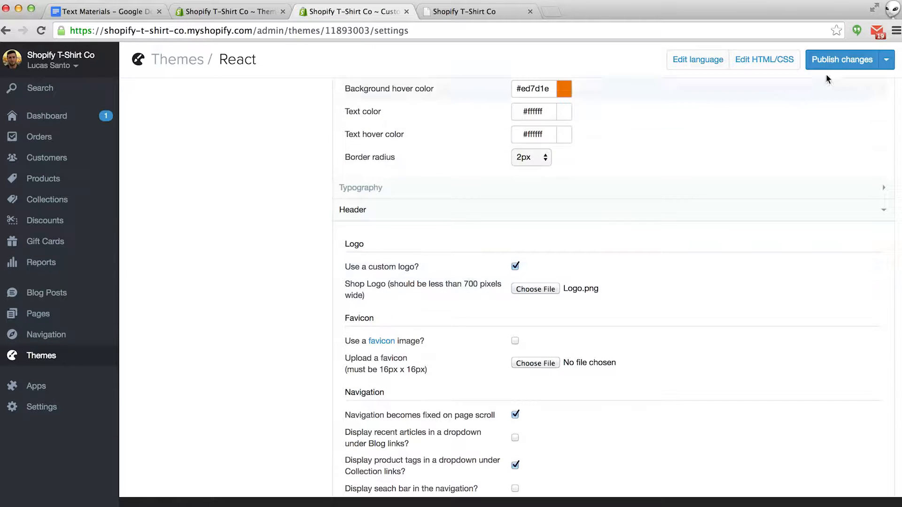
# - Publish the theme settings and reload the storefront tab to see the new logo
pyautogui.click(836, 62)
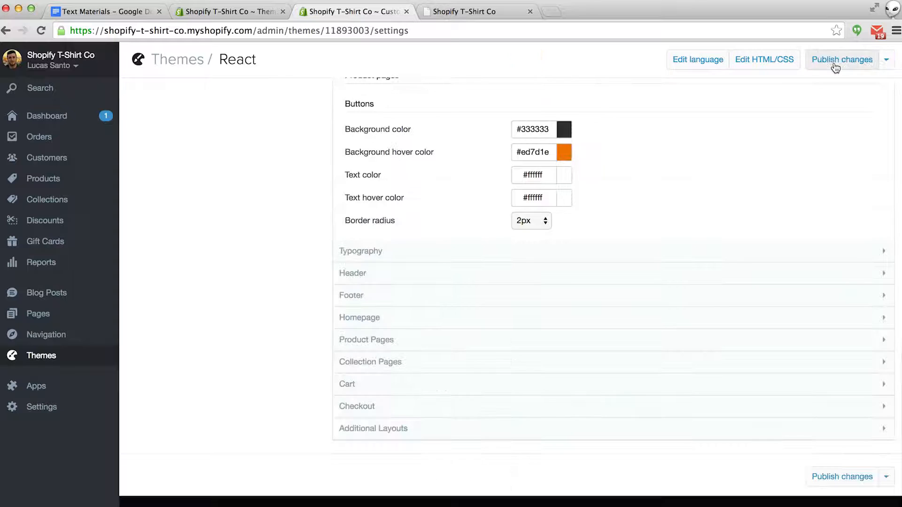
pyautogui.click(497, 11)
pyautogui.press('super+r')
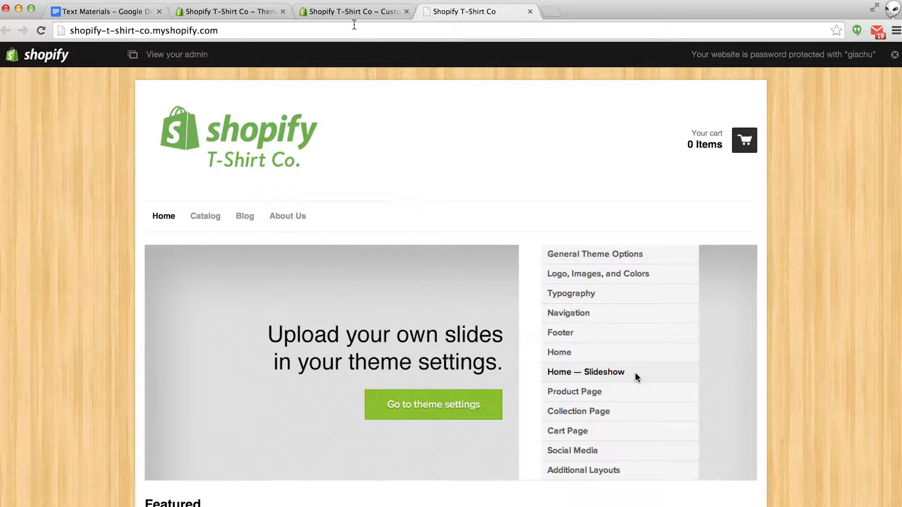
# - Set Homepage Slideshow Image 1 to Banner Image/banner.jpg and publish the changes
pyautogui.click(530, 12)
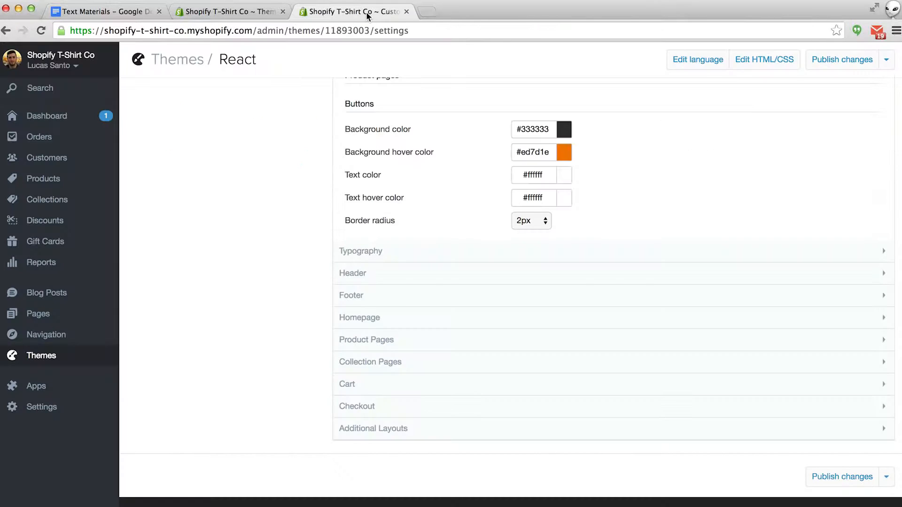
pyautogui.click(369, 323)
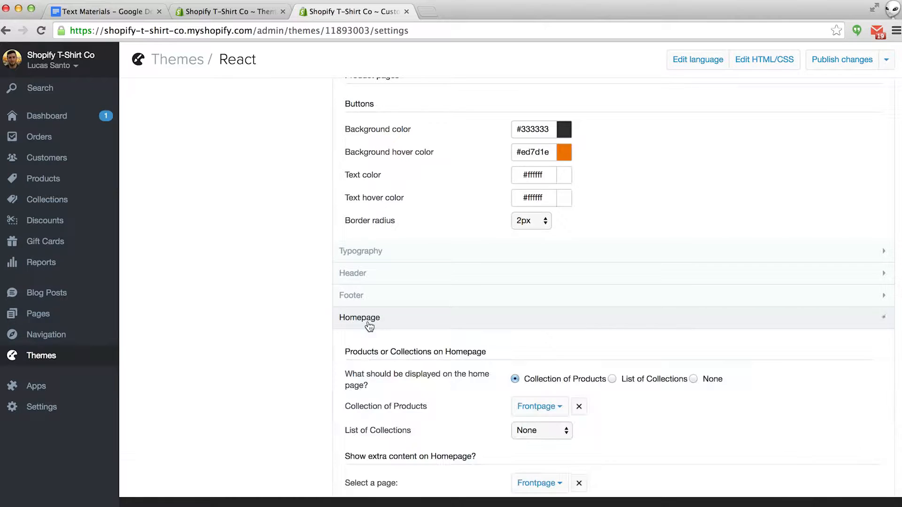
pyautogui.scroll(-2, 369, 326)
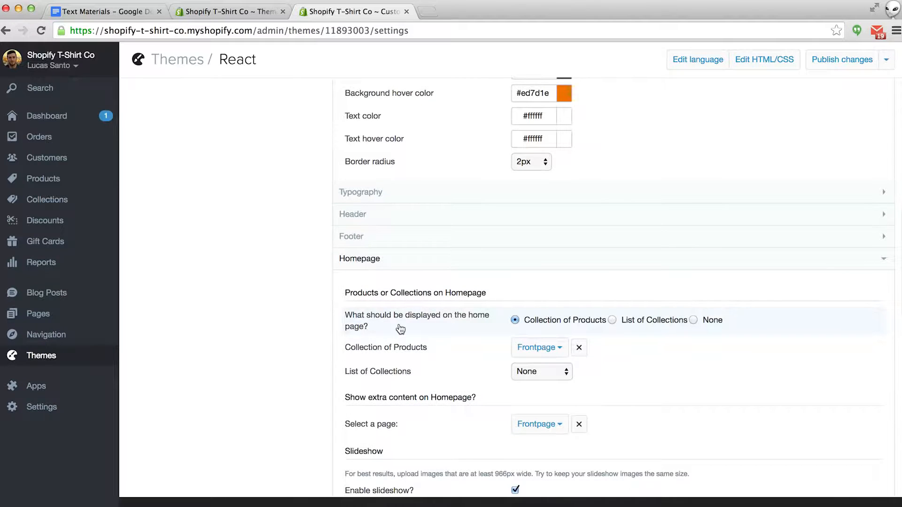
pyautogui.scroll(-5, 399, 335)
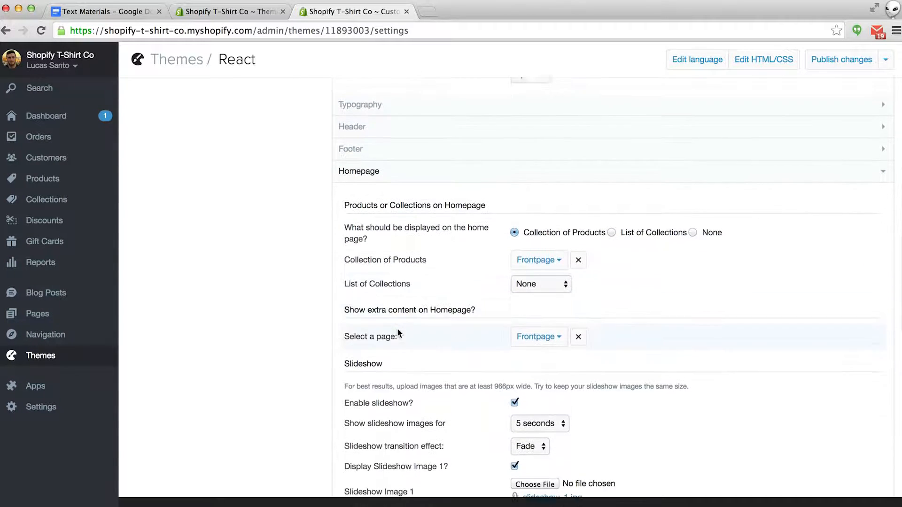
pyautogui.scroll(-5, 397, 333)
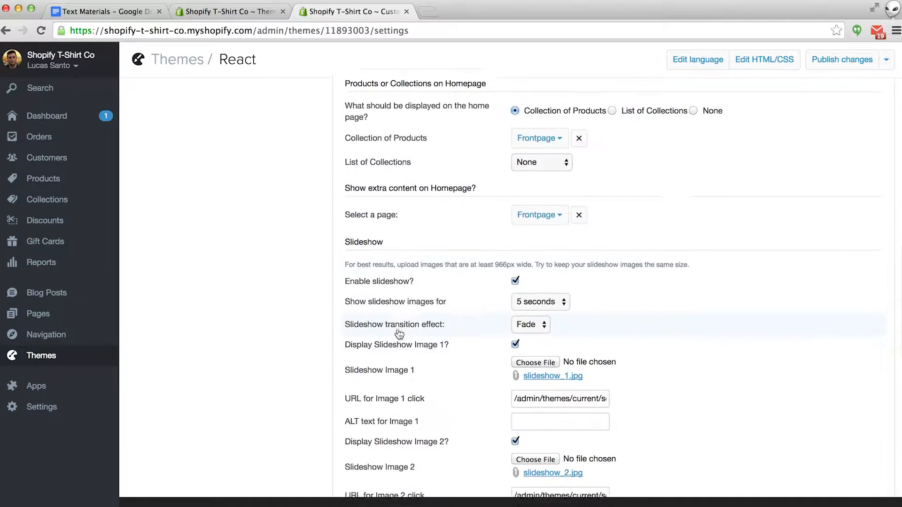
pyautogui.scroll(-1, 397, 332)
pyautogui.click(531, 314)
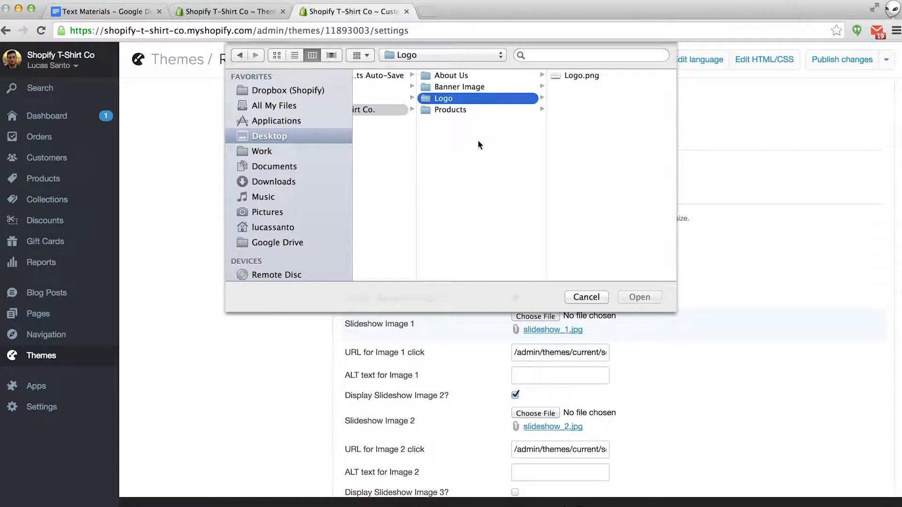
pyautogui.click(470, 88)
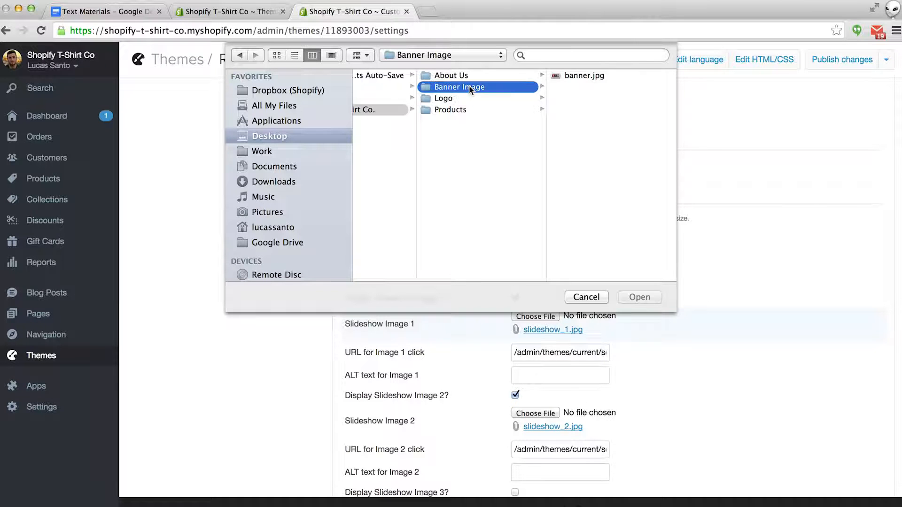
pyautogui.click(554, 75)
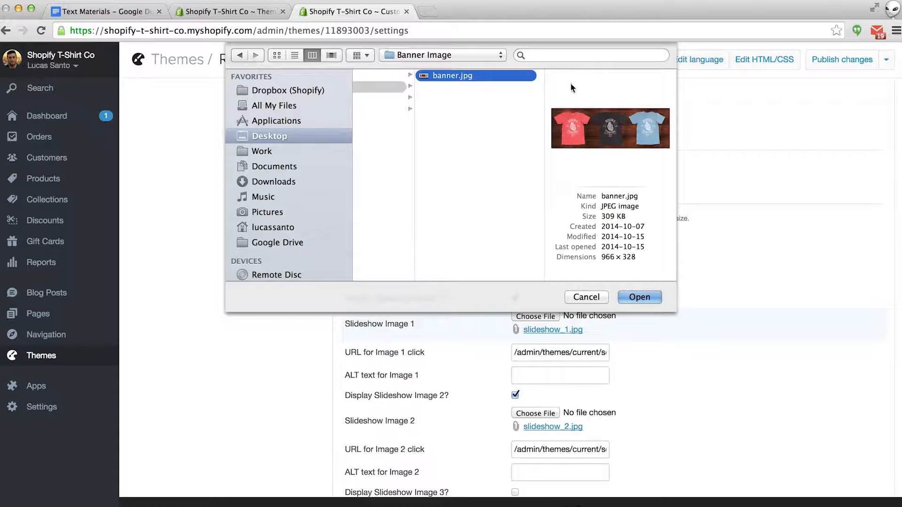
pyautogui.click(641, 294)
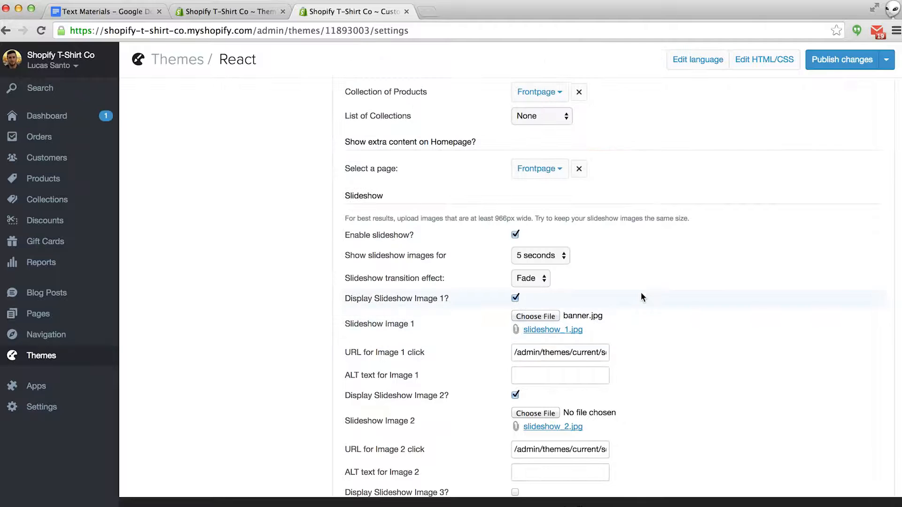
pyautogui.click(853, 61)
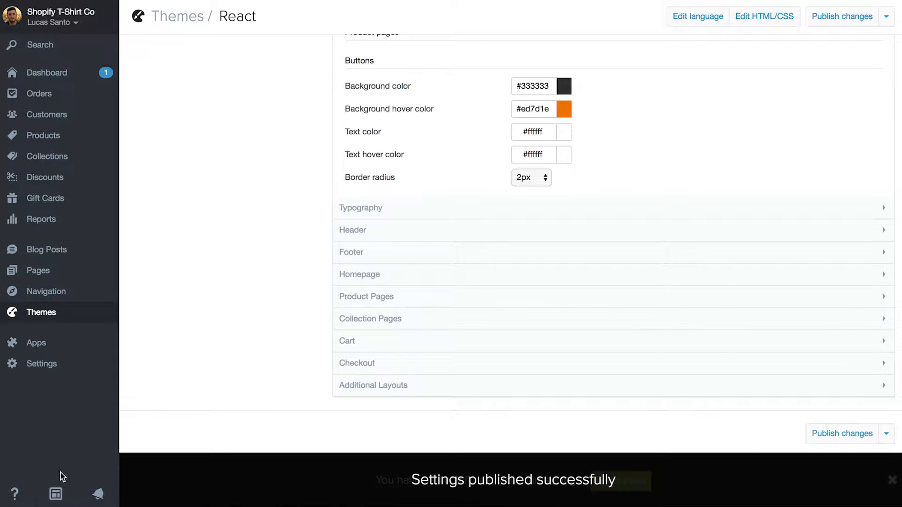
# - Check the new three-tee banner on the live storefront, then return to the React theme settings
pyautogui.click(56, 494)
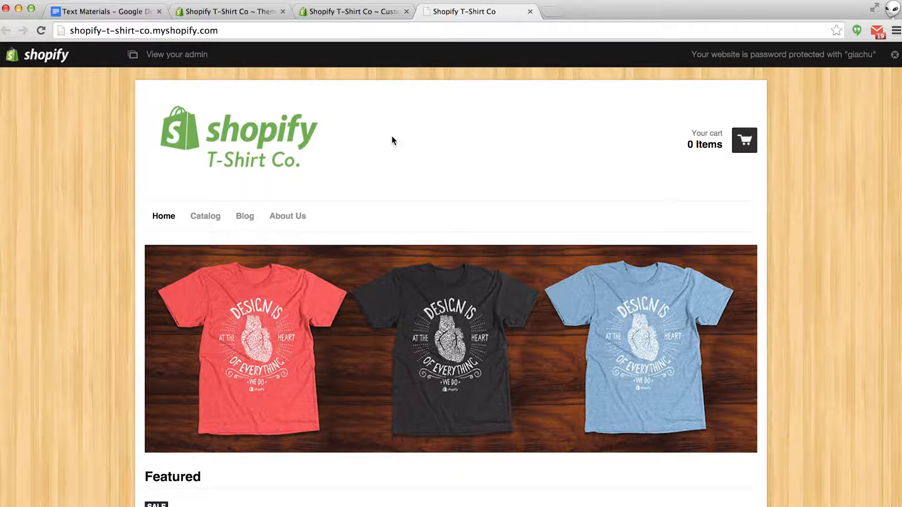
pyautogui.scroll(-4, 392, 141)
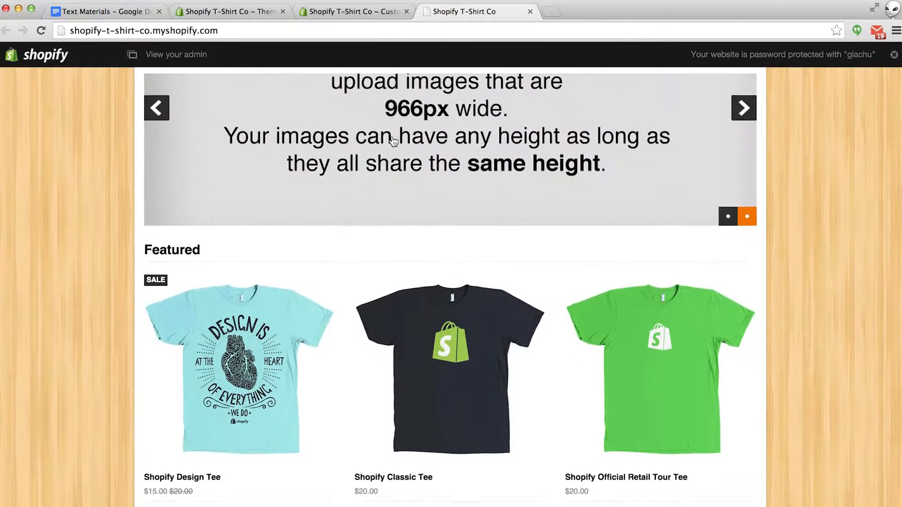
pyautogui.scroll(2, 392, 141)
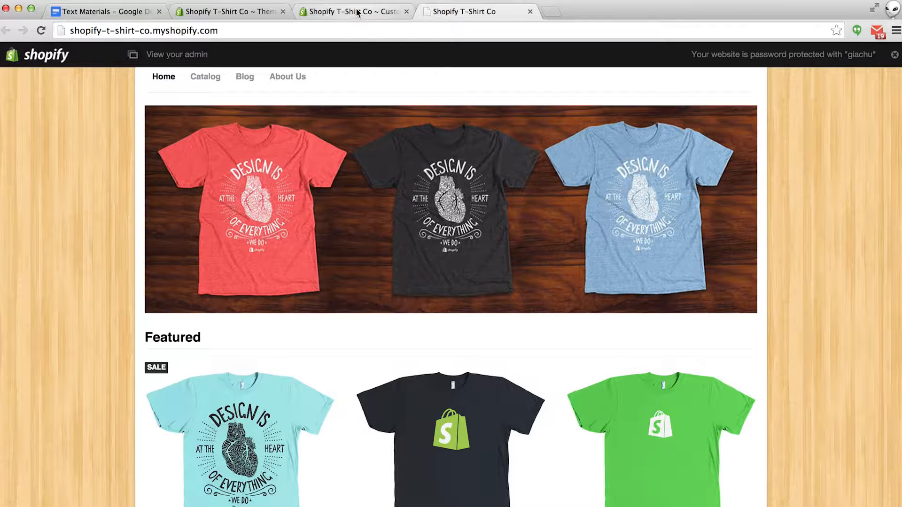
pyautogui.click(357, 12)
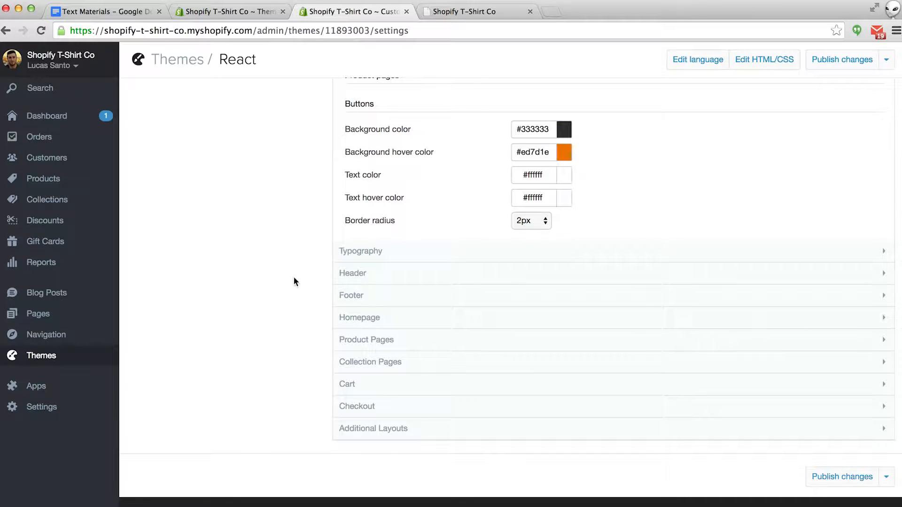
# - Turn off Slideshow Image 2 in Homepage settings, publish, and reload the storefront
pyautogui.click(342, 318)
pyautogui.scroll(-5, 268, 319)
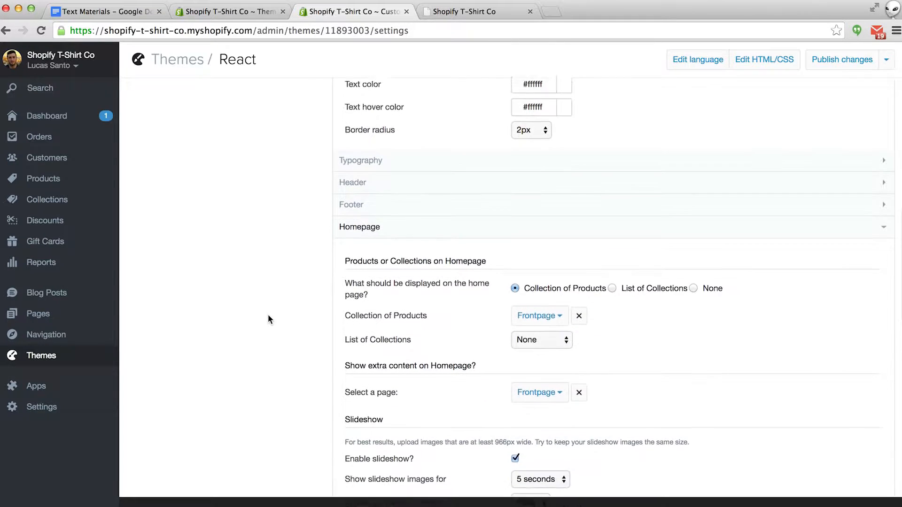
pyautogui.scroll(-4, 268, 317)
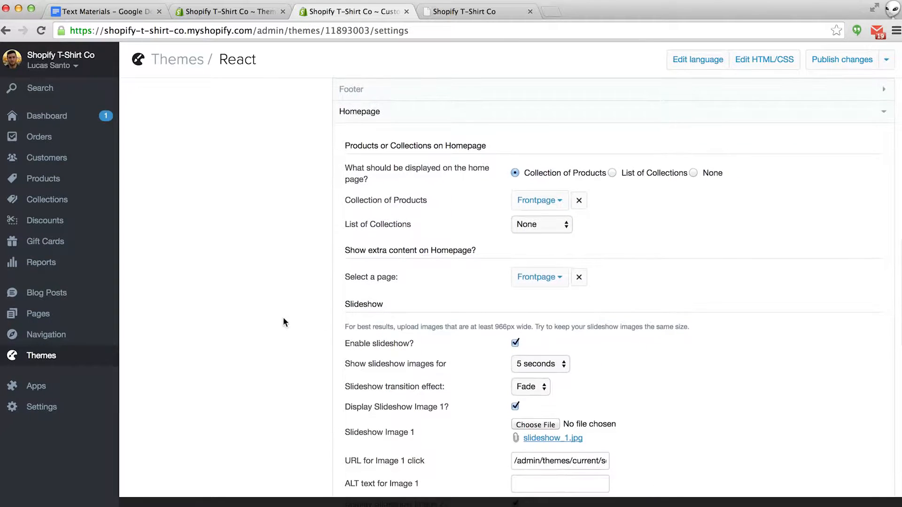
pyautogui.scroll(-2, 455, 357)
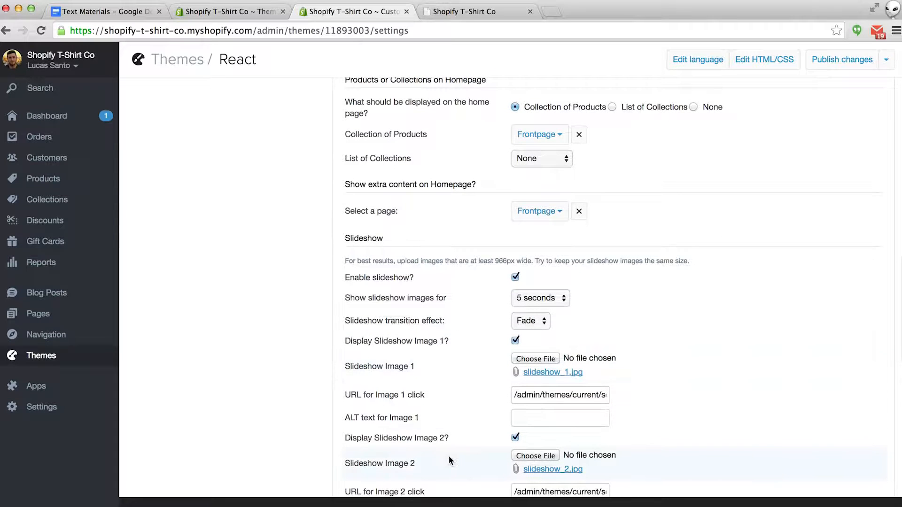
pyautogui.click(516, 438)
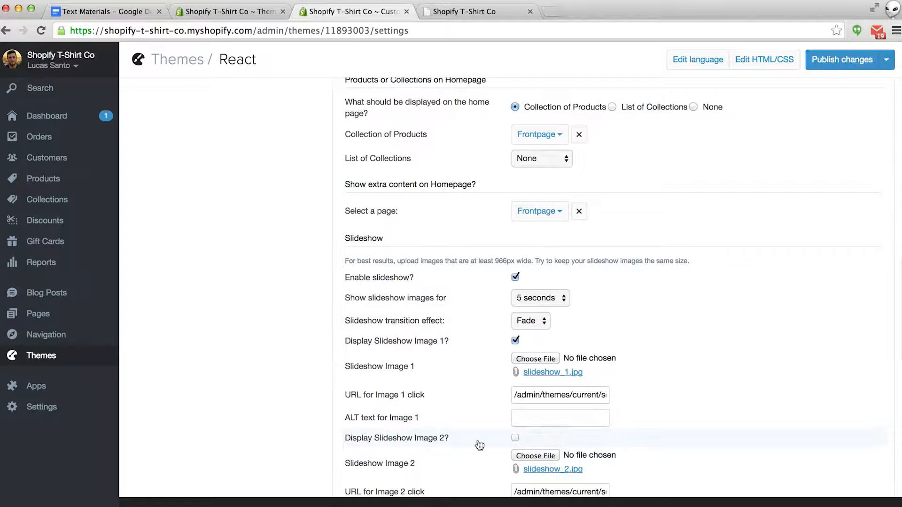
pyautogui.click(849, 60)
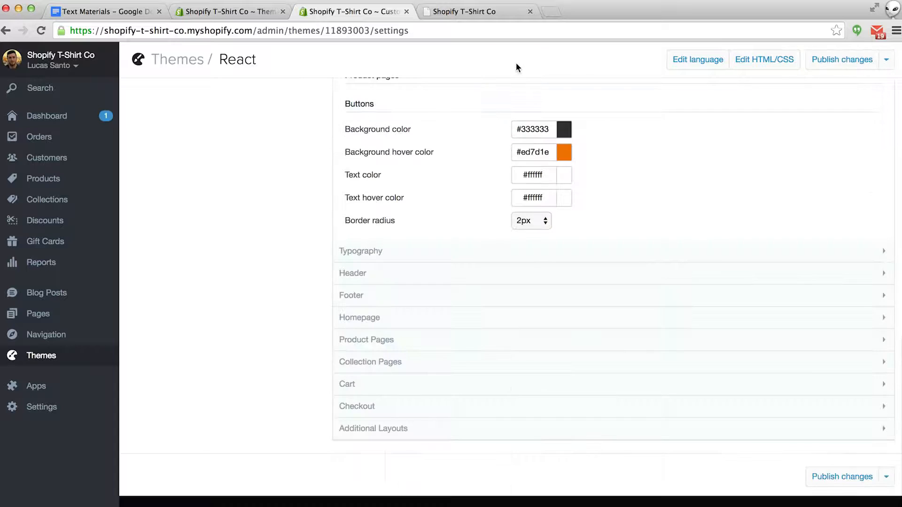
pyautogui.click(477, 13)
pyautogui.press('super+r')
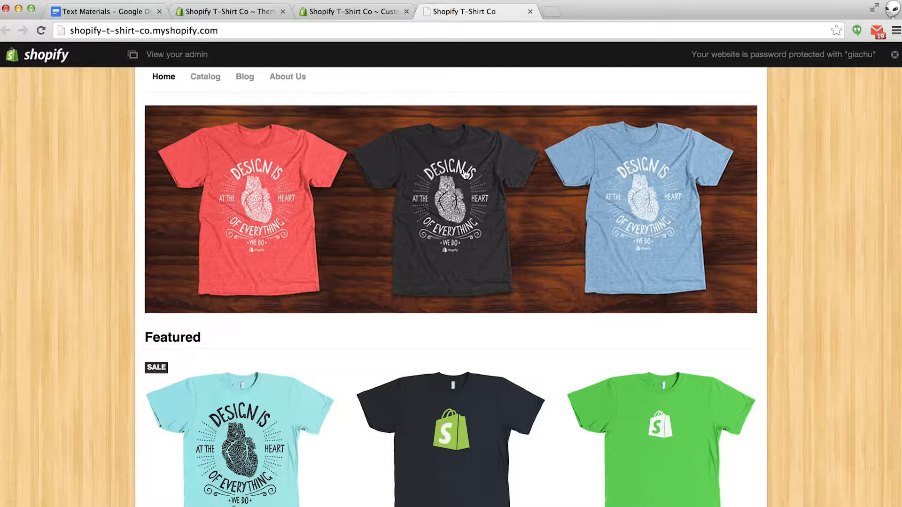
# - Scroll the updated homepage with logo and single banner, then return to the theme settings
pyautogui.scroll(4, 466, 174)
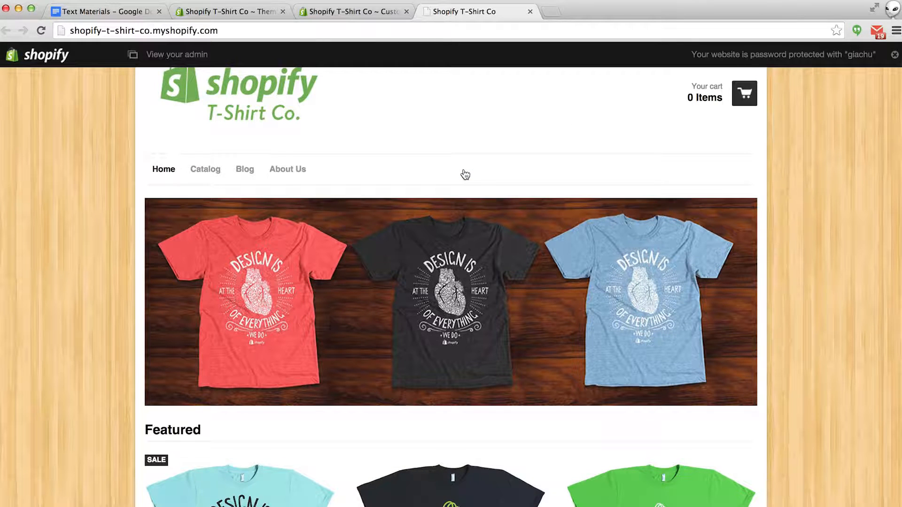
pyautogui.scroll(-14, 465, 175)
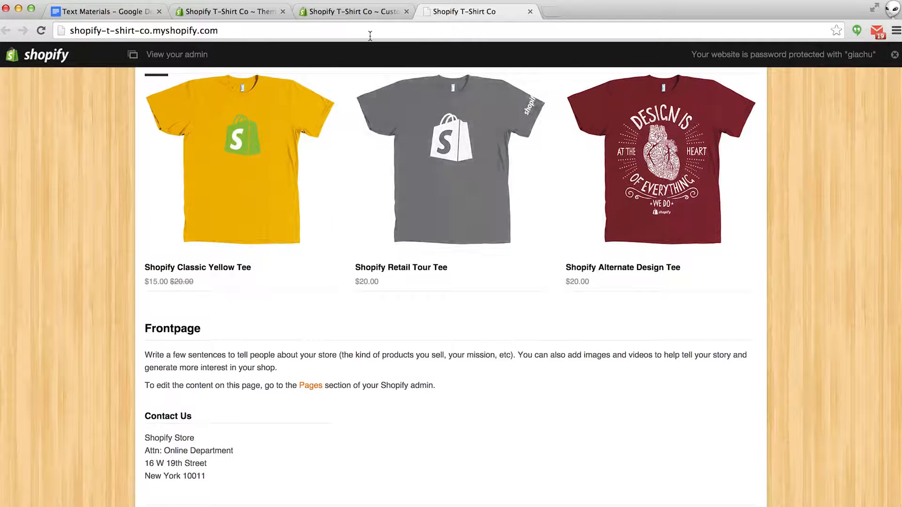
pyautogui.click(355, 13)
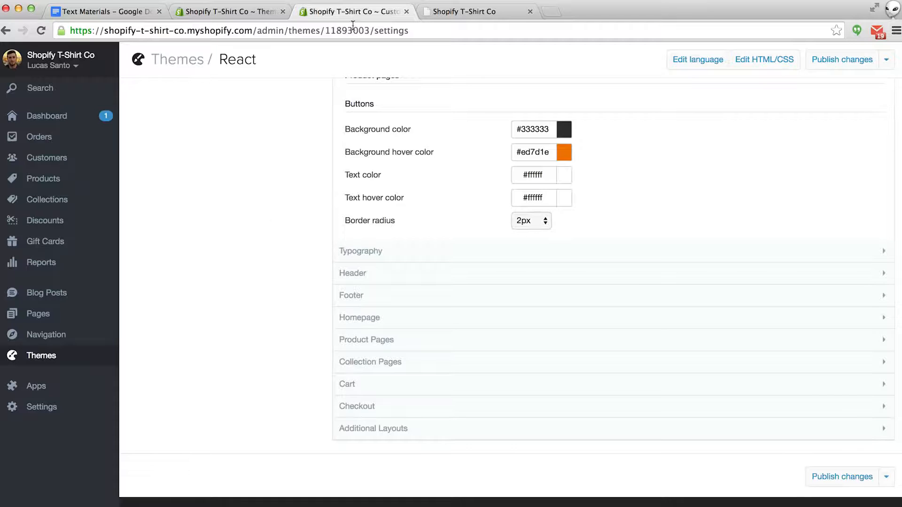
# - Go to Pages and open the About Us page in the editor
pyautogui.click(36, 320)
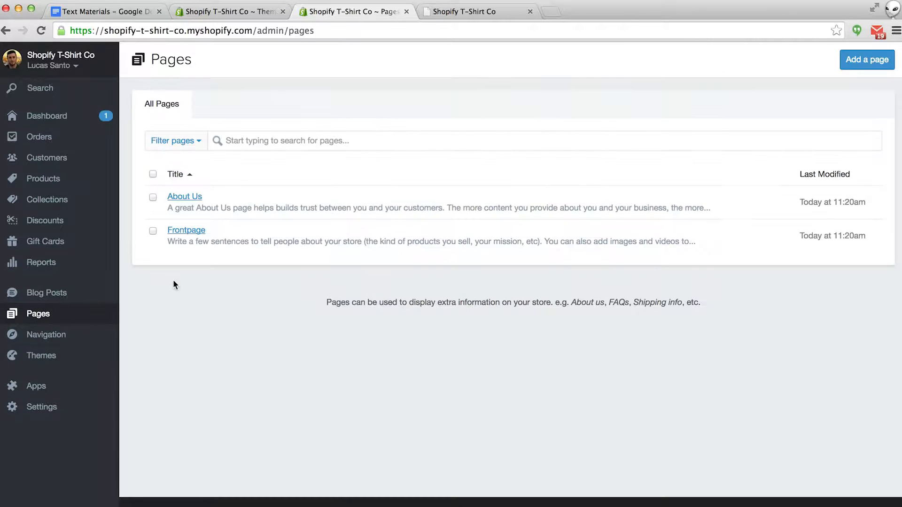
pyautogui.click(188, 201)
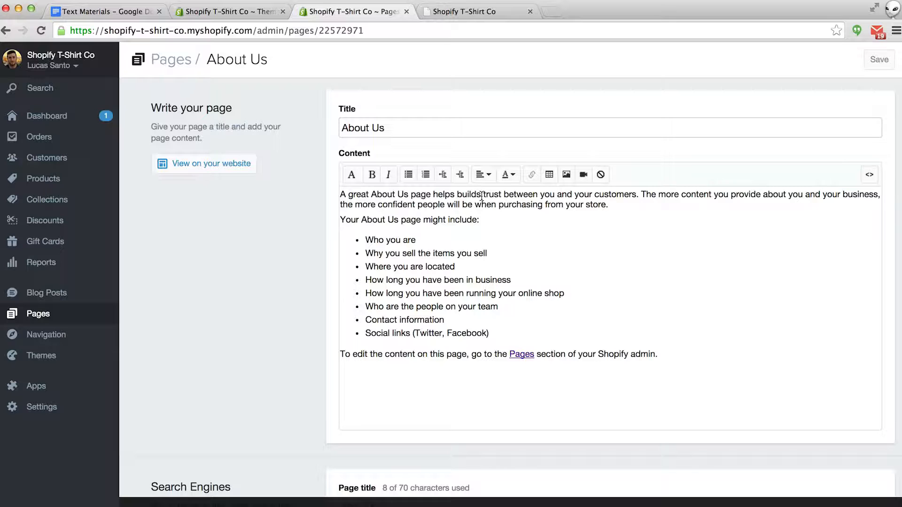
# - Make 'trust' bold and 'confident' italic in the About Us text
pyautogui.moveTo(484, 196); pyautogui.dragTo(500, 196)
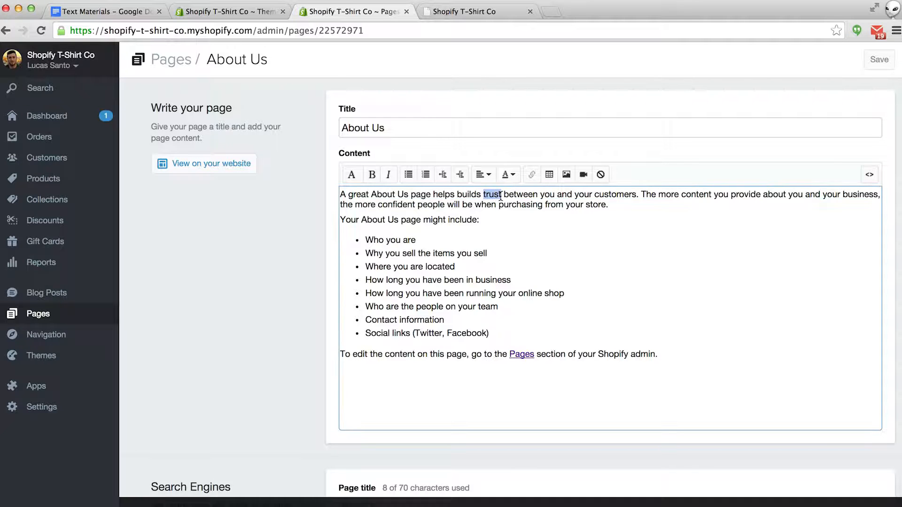
pyautogui.click(371, 175)
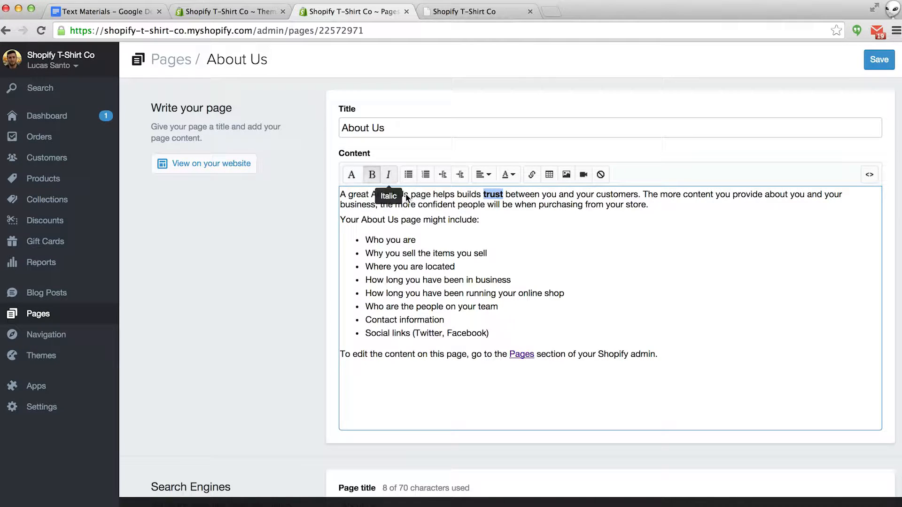
pyautogui.moveTo(418, 205); pyautogui.dragTo(456, 205)
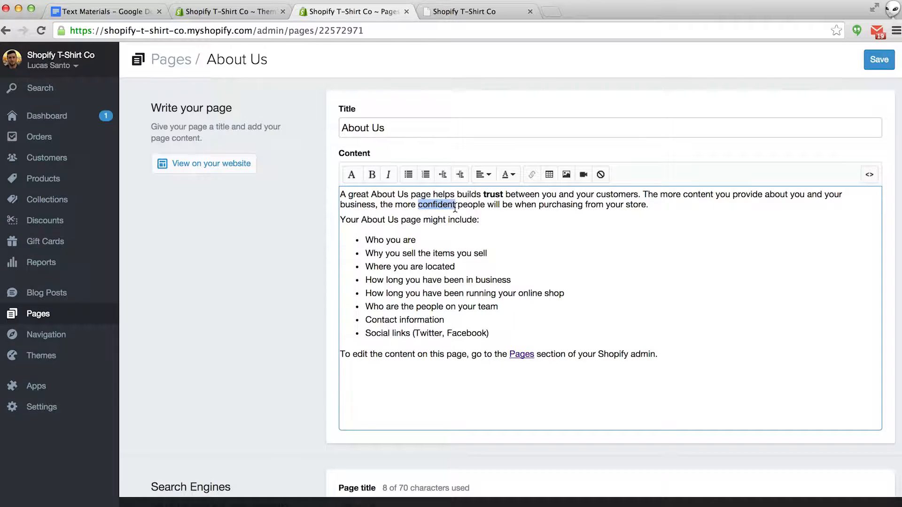
pyautogui.click(388, 174)
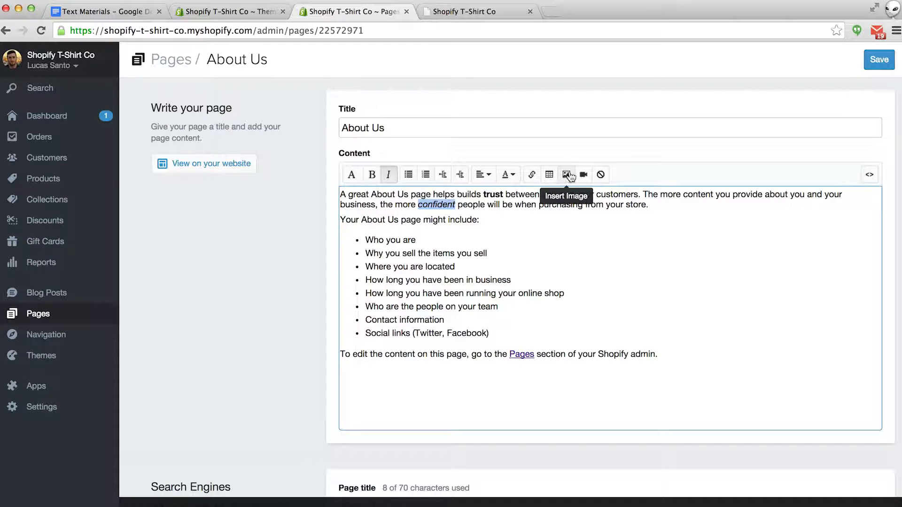
pyautogui.click(435, 379)
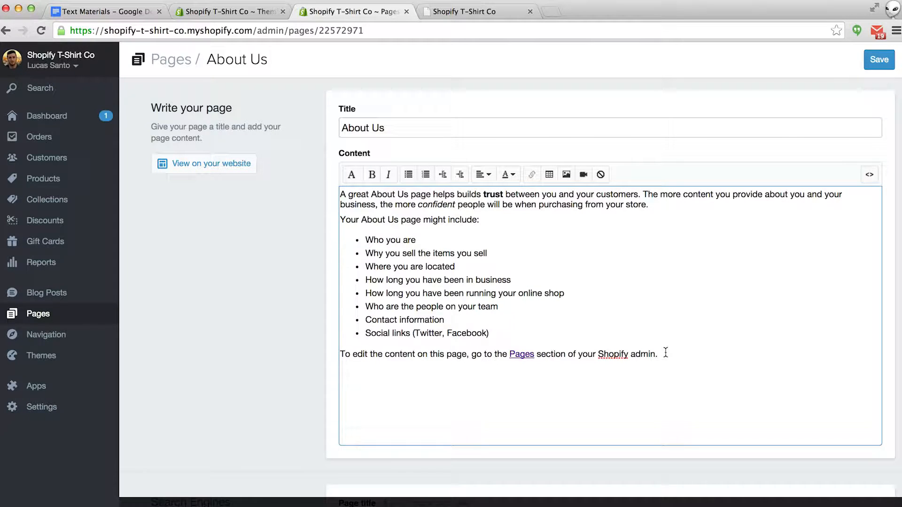
# - Upload 'about us.jpg' and insert it into the About Us page at Original size
pyautogui.click(567, 176)
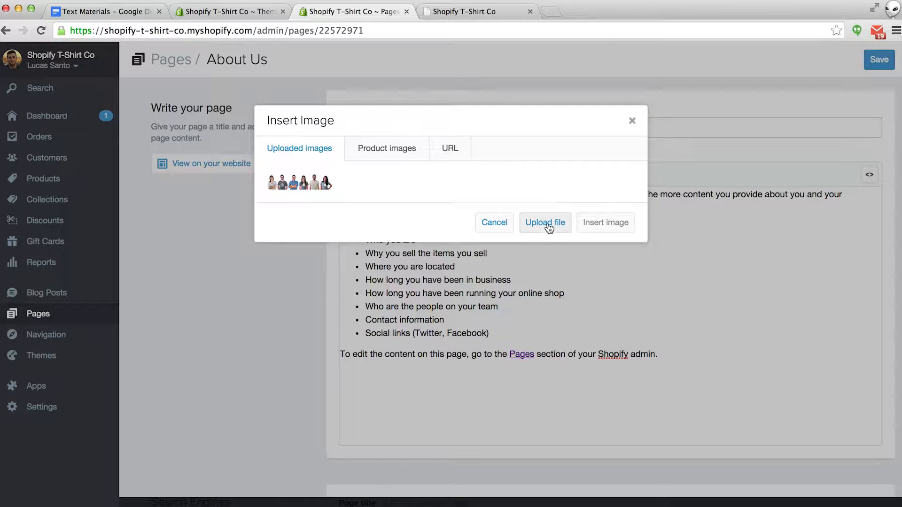
pyautogui.click(547, 227)
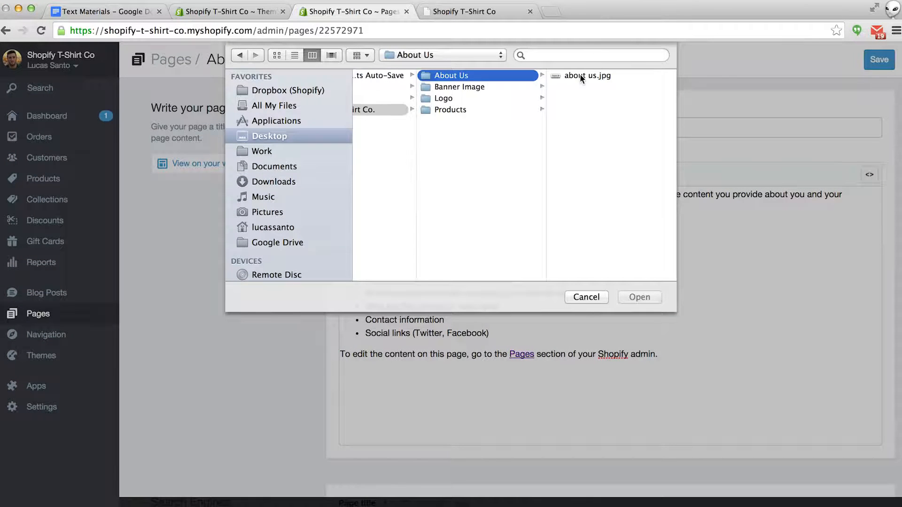
pyautogui.click(579, 74)
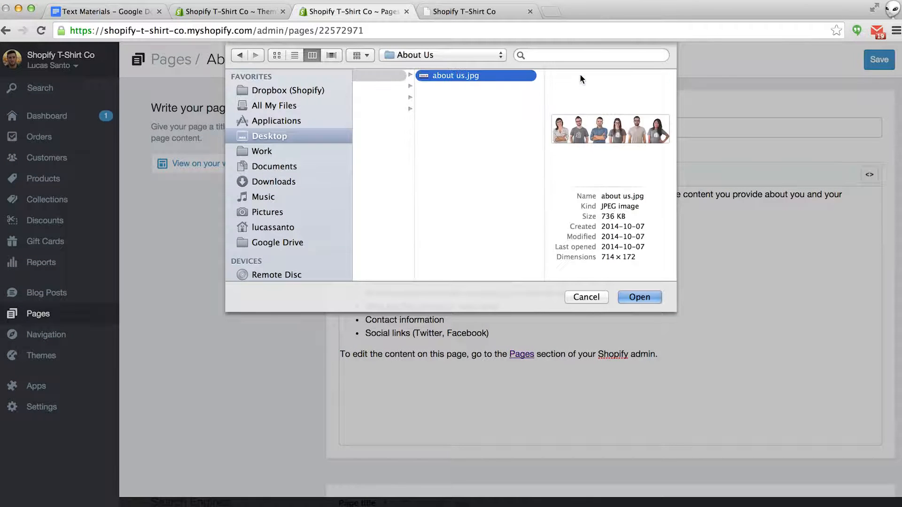
pyautogui.click(639, 297)
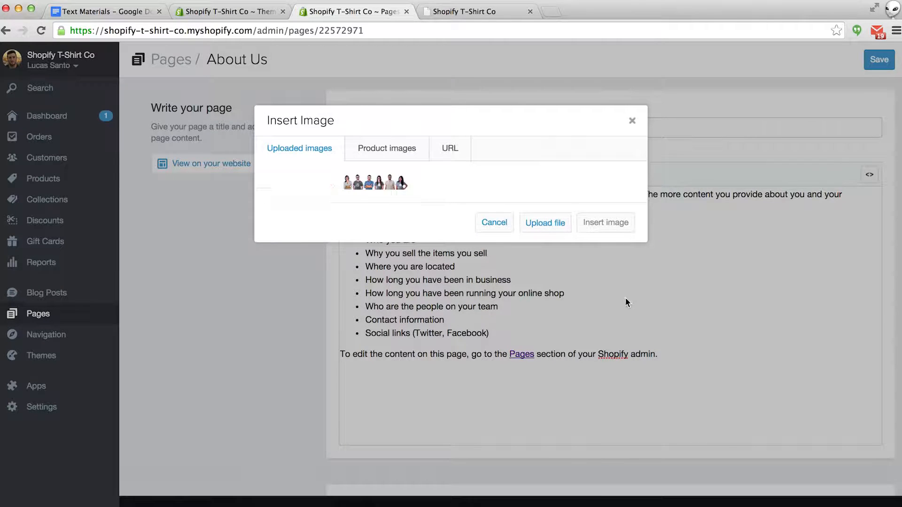
pyautogui.click(382, 179)
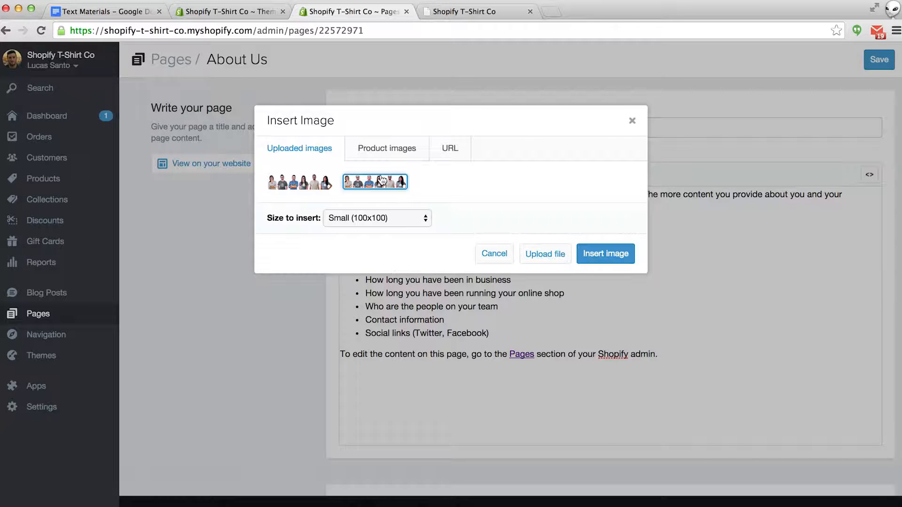
pyautogui.click(384, 219)
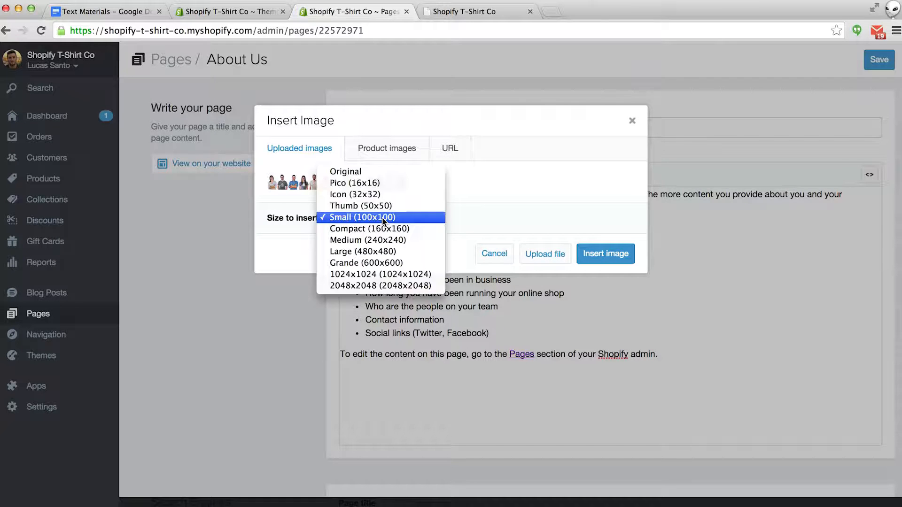
pyautogui.click(354, 171)
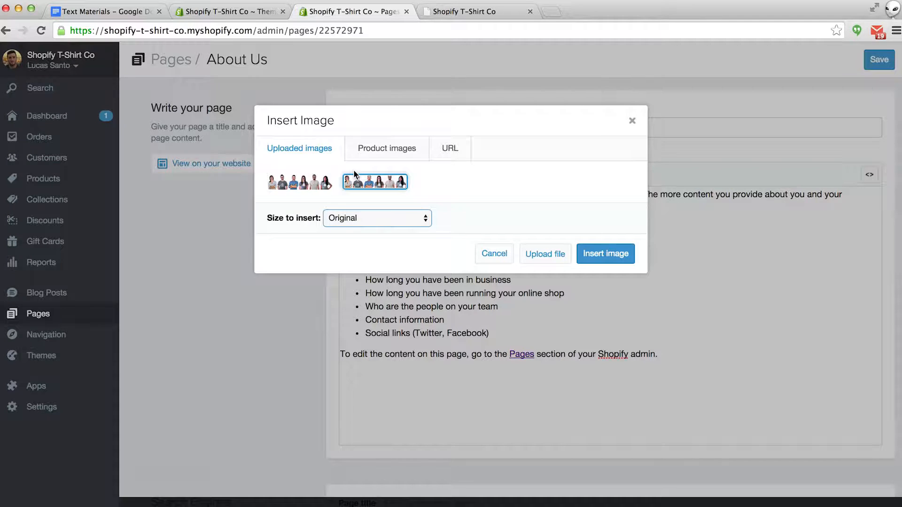
pyautogui.click(604, 253)
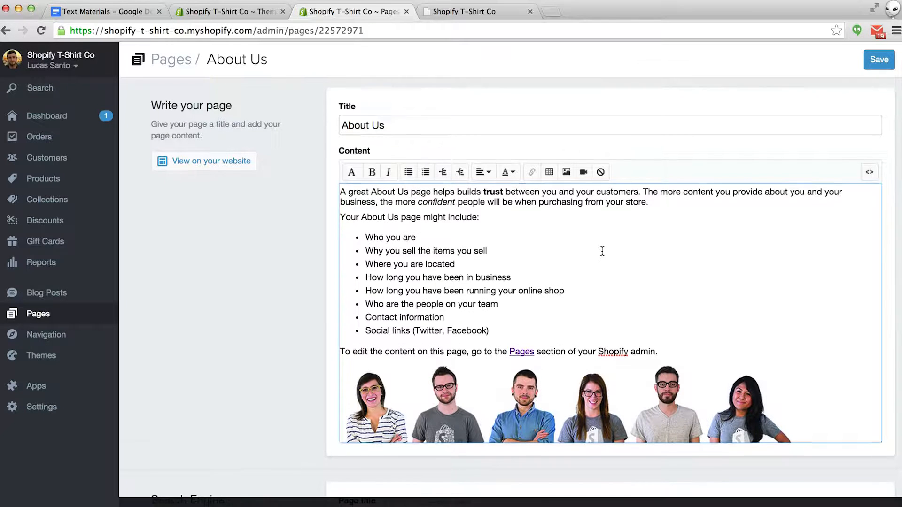
# - Centre-align the team photo and save the About Us page
pyautogui.scroll(-2, 603, 252)
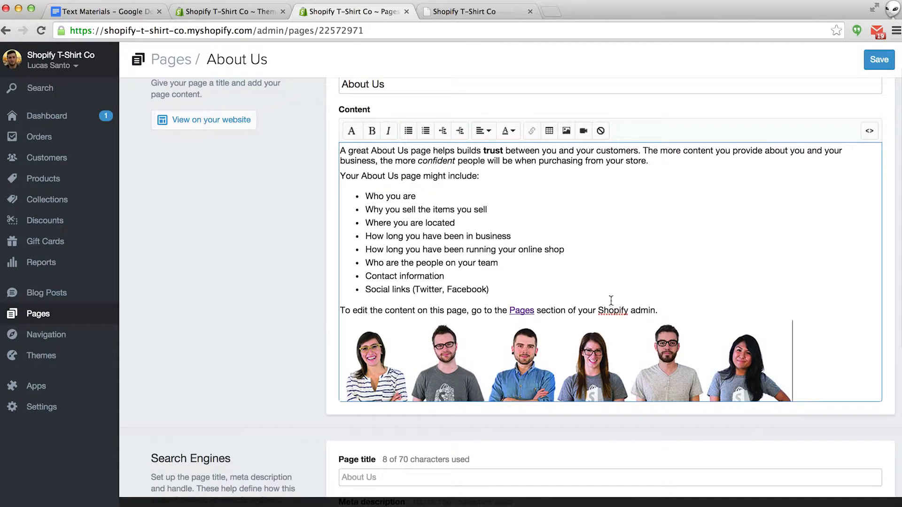
pyautogui.click(584, 353)
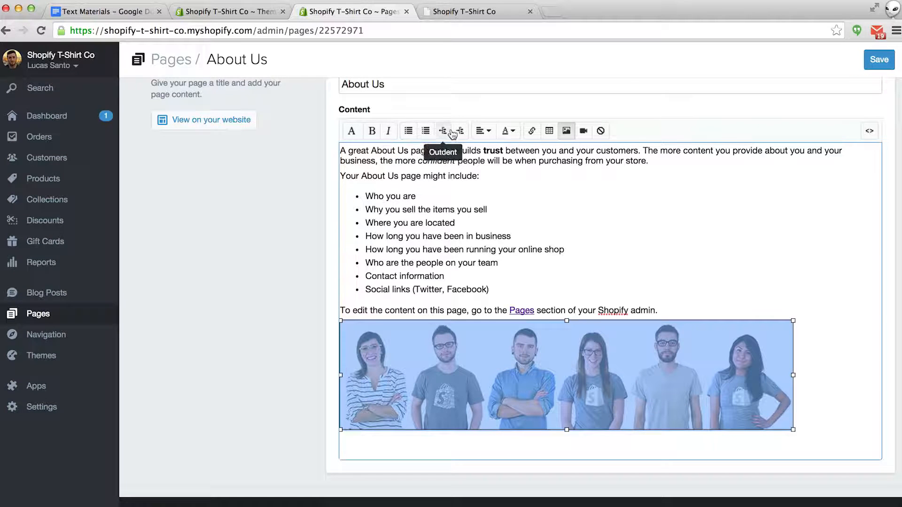
pyautogui.click(483, 132)
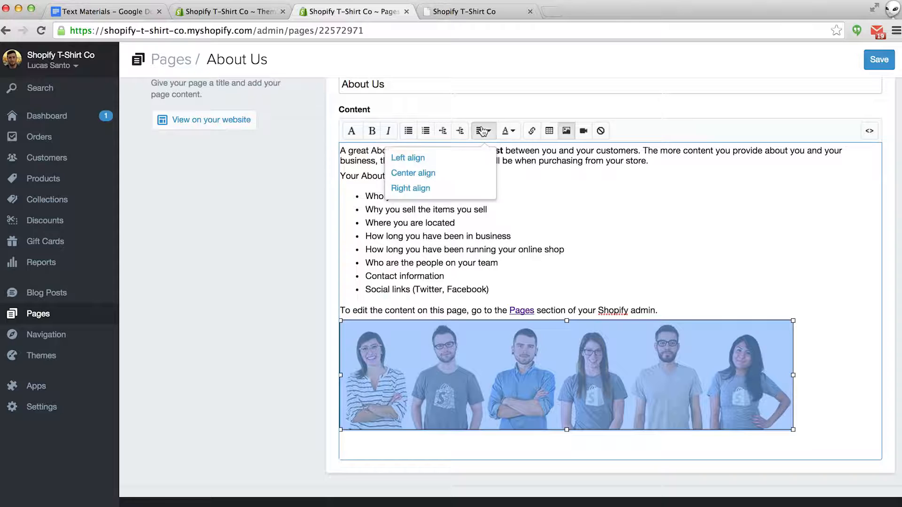
pyautogui.click(428, 172)
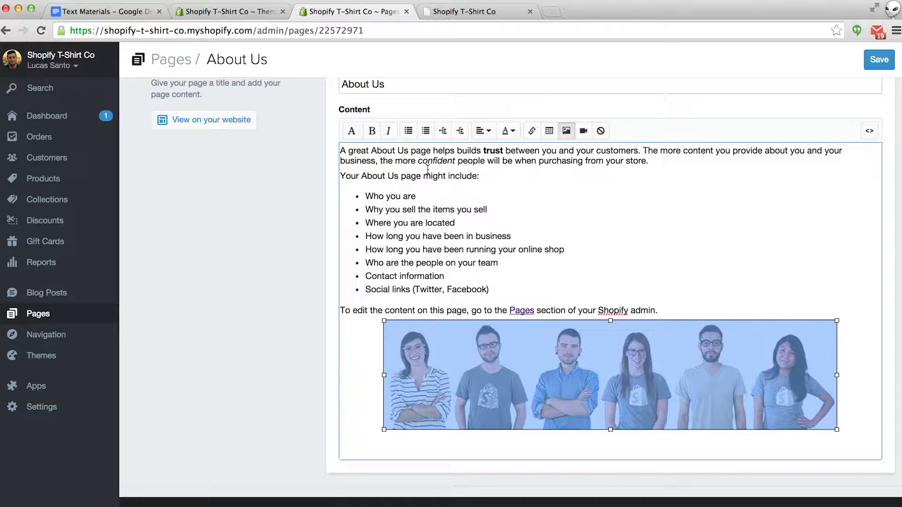
pyautogui.click(686, 289)
pyautogui.click(875, 58)
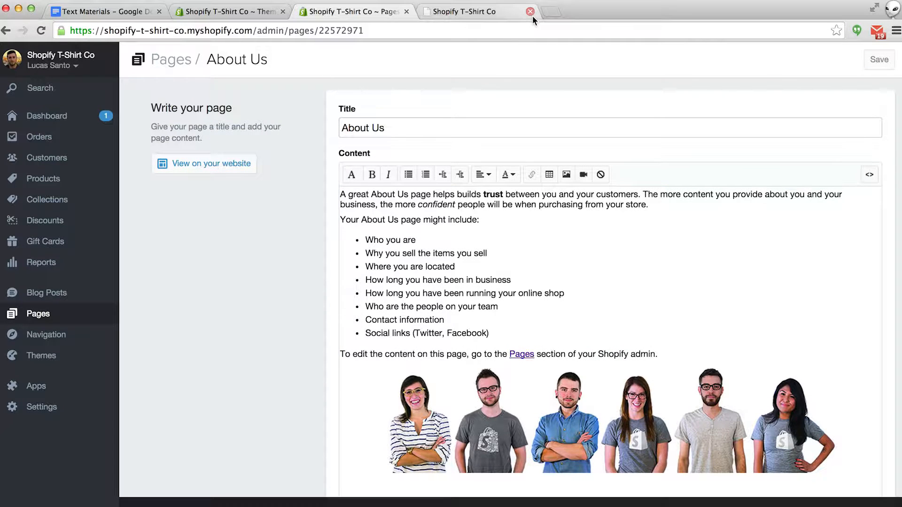
pyautogui.click(501, 11)
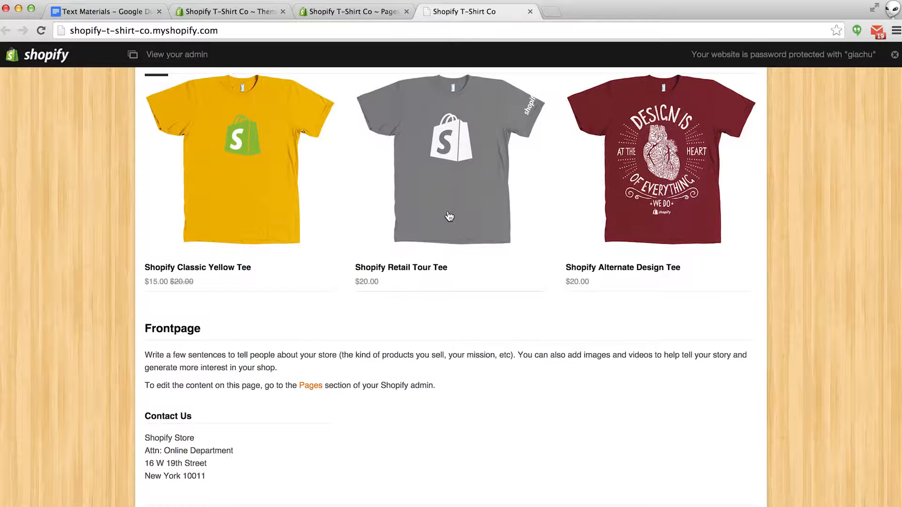
# - Reload the storefront and view the About Us page with its centred team photo
pyautogui.press('super+r')
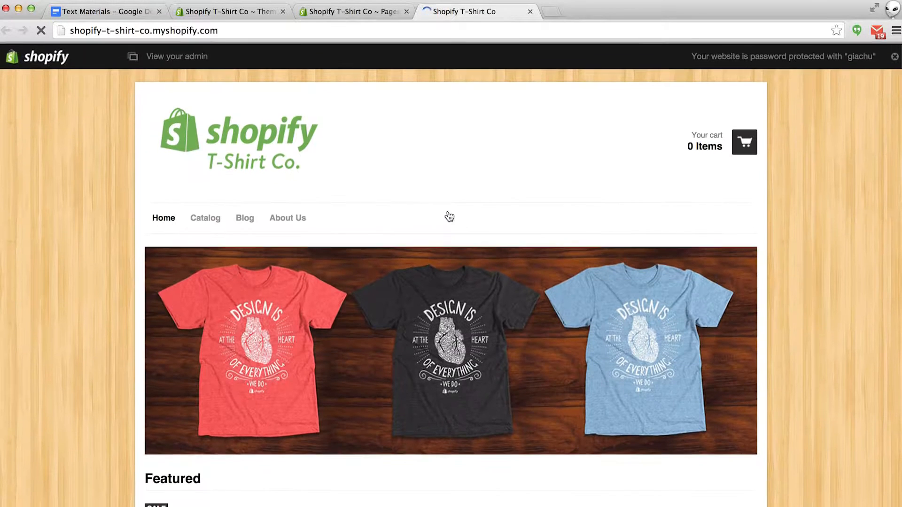
pyautogui.click(287, 217)
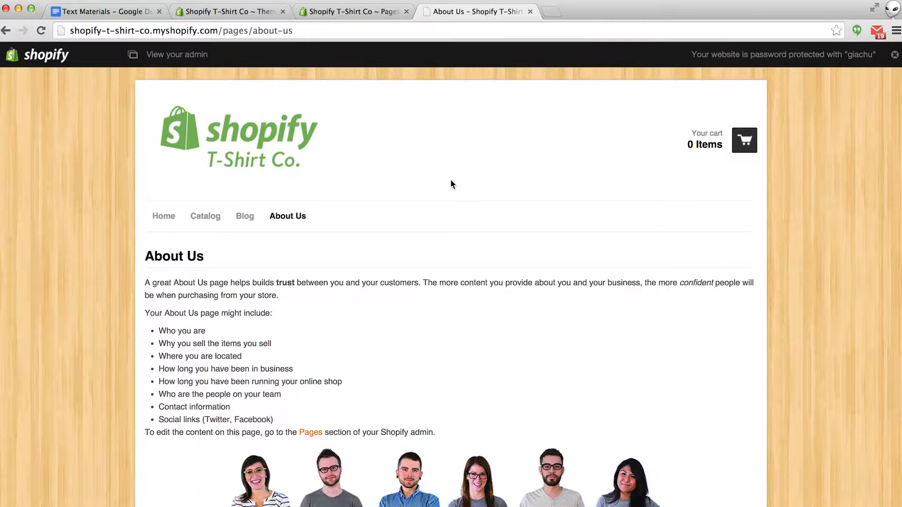
pyautogui.scroll(-5, 451, 183)
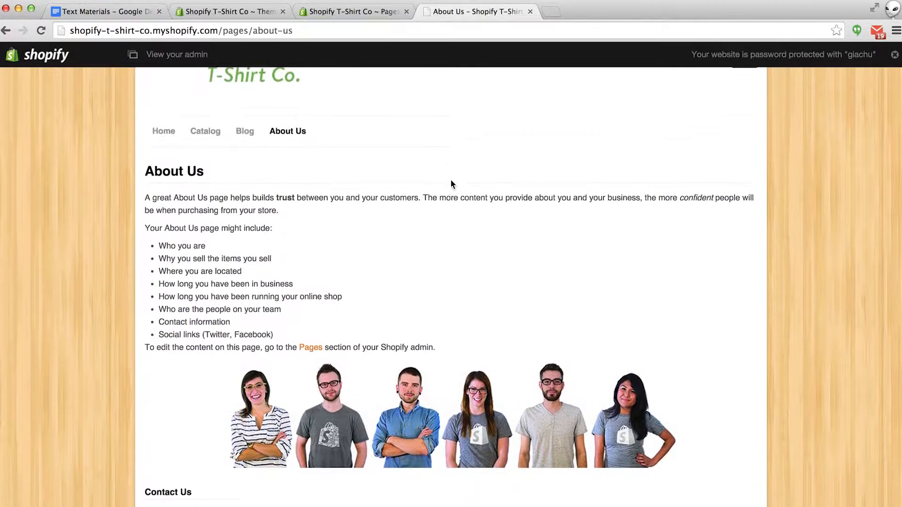
pyautogui.scroll(-2, 452, 183)
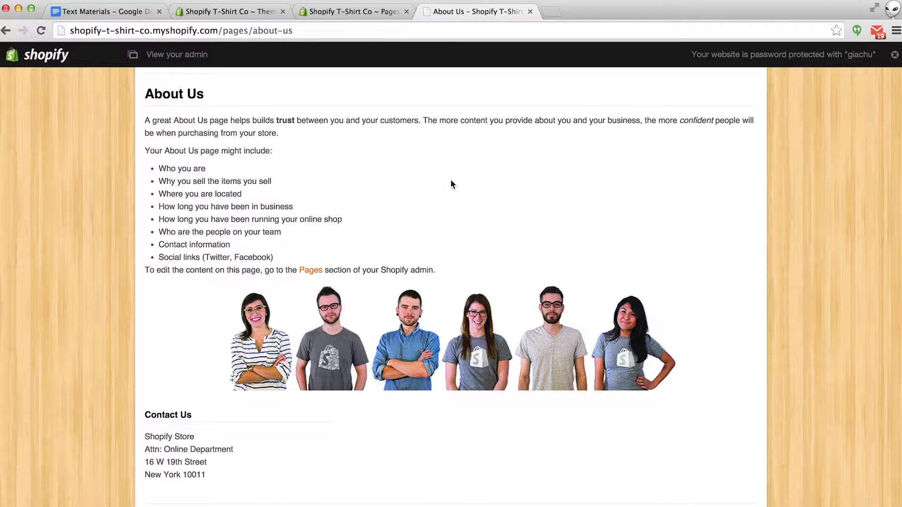
pyautogui.scroll(5, 452, 183)
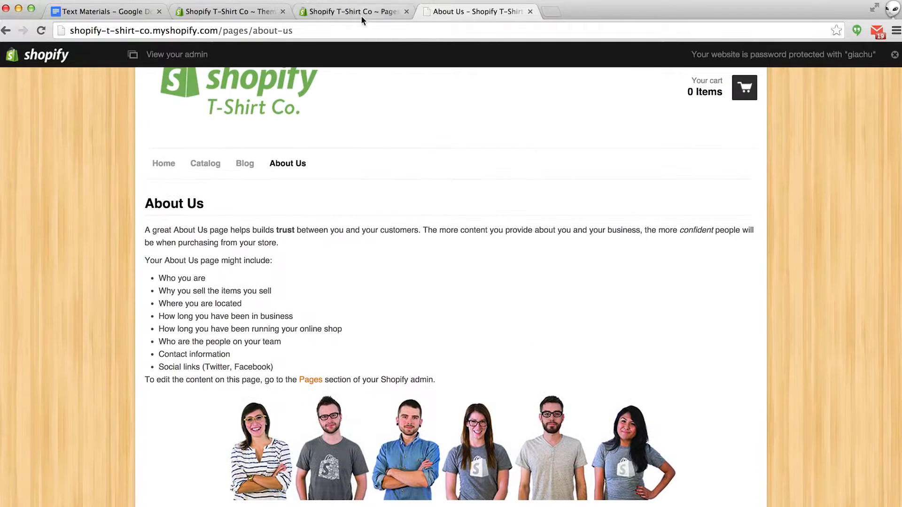
pyautogui.click(361, 14)
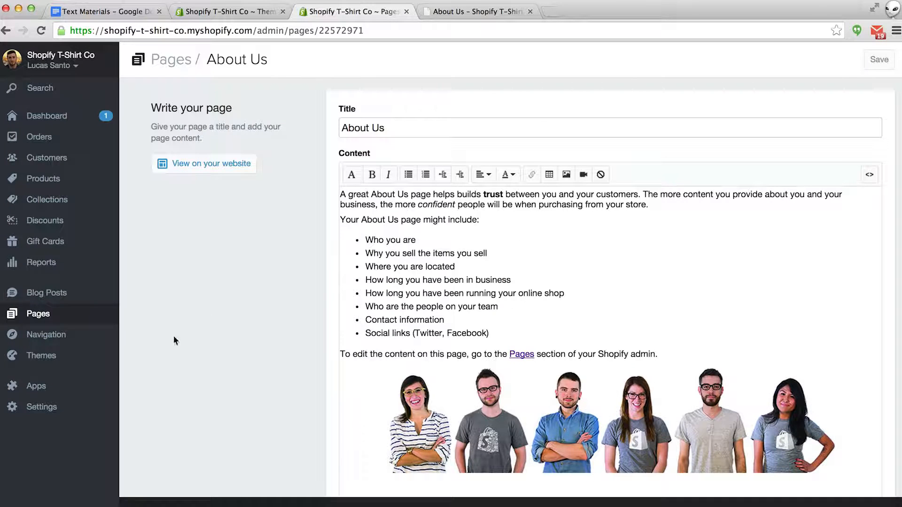
# - Preview the storefront homepage, then open Frontpage from the admin pages list
pyautogui.click(42, 318)
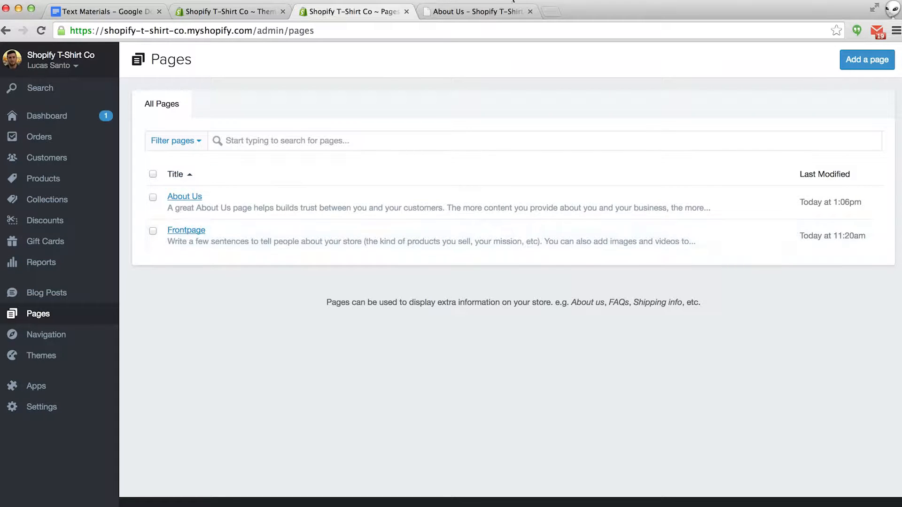
pyautogui.click(484, 11)
pyautogui.click(164, 163)
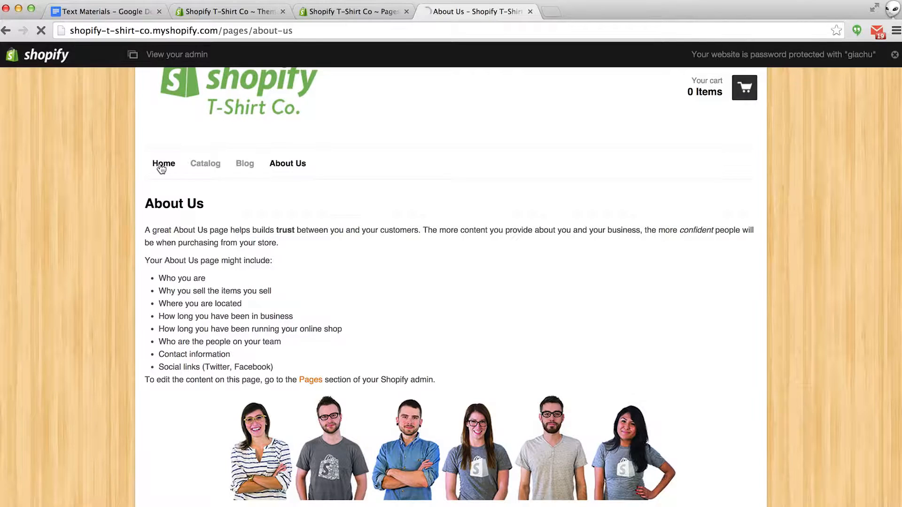
pyautogui.scroll(-5, 95, 300)
pyautogui.scroll(-10, 95, 304)
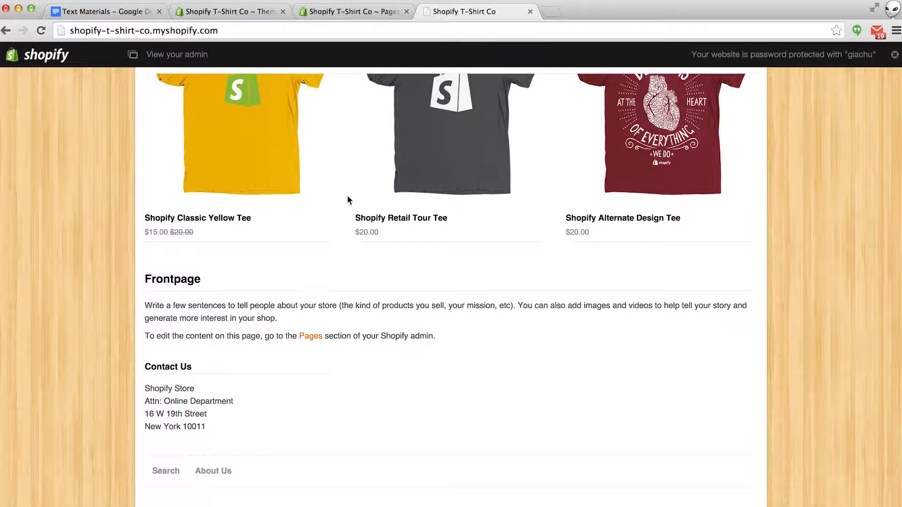
pyautogui.click(362, 13)
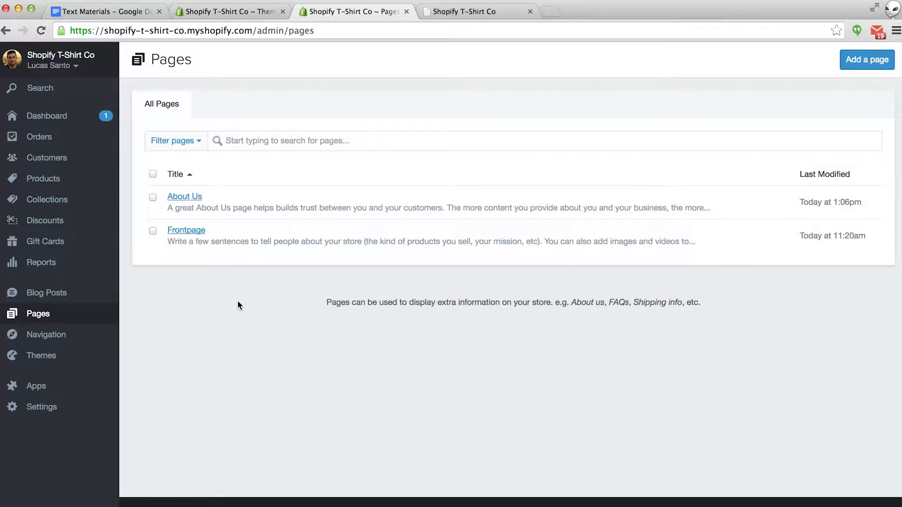
pyautogui.click(194, 232)
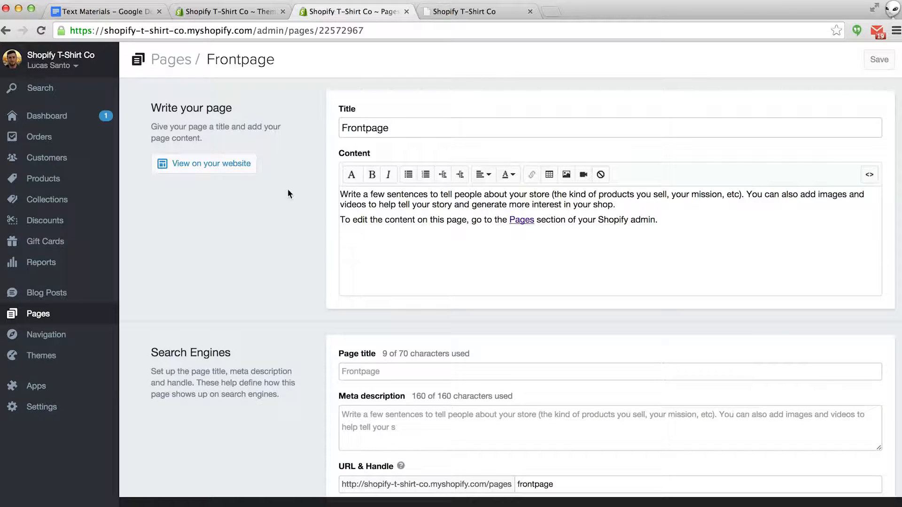
# - Rename Frontpage to 'Welcome', paste the welcome sentence as its content, and save
pyautogui.moveTo(399, 133); pyautogui.dragTo(323, 125)
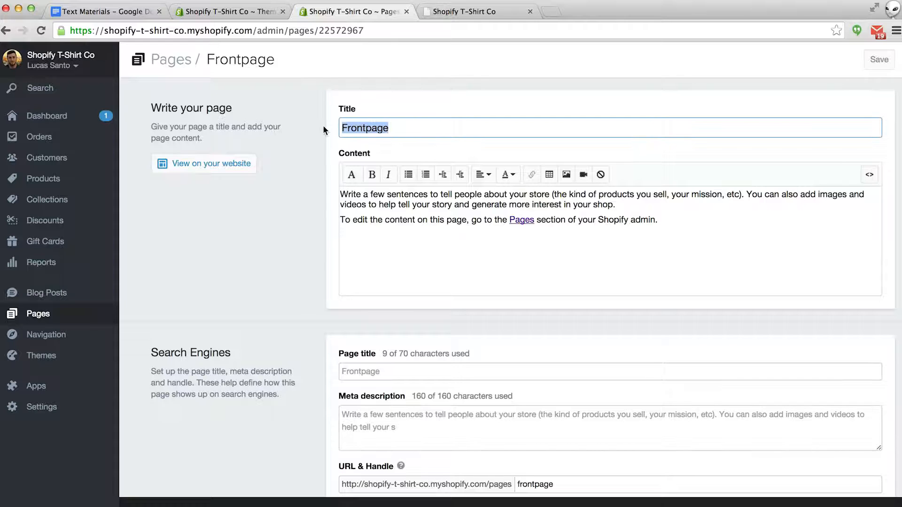
pyautogui.write('Welcome')
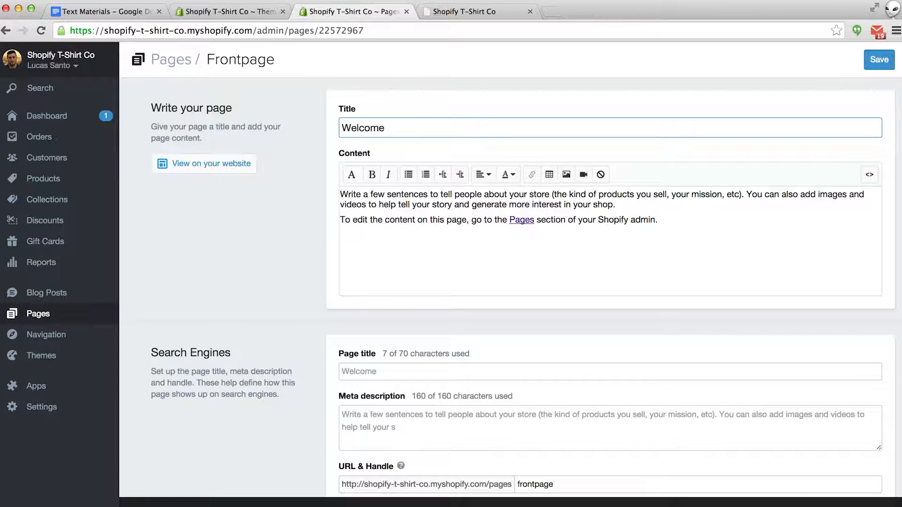
pyautogui.moveTo(675, 230); pyautogui.dragTo(361, 187)
pyautogui.write('Hey everyone welcome to Shopify T-shirt Co. where we sell a variety of high quality Shopify T-Shirts!')
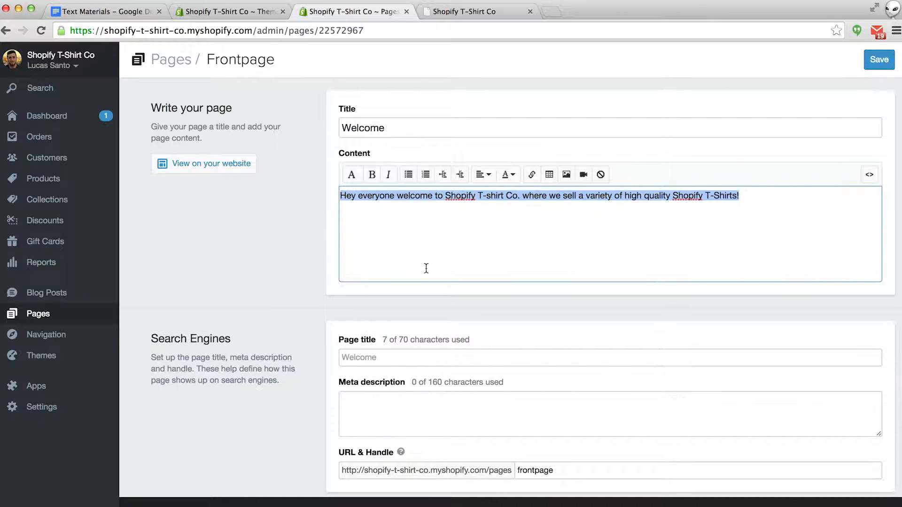
pyautogui.click(421, 268)
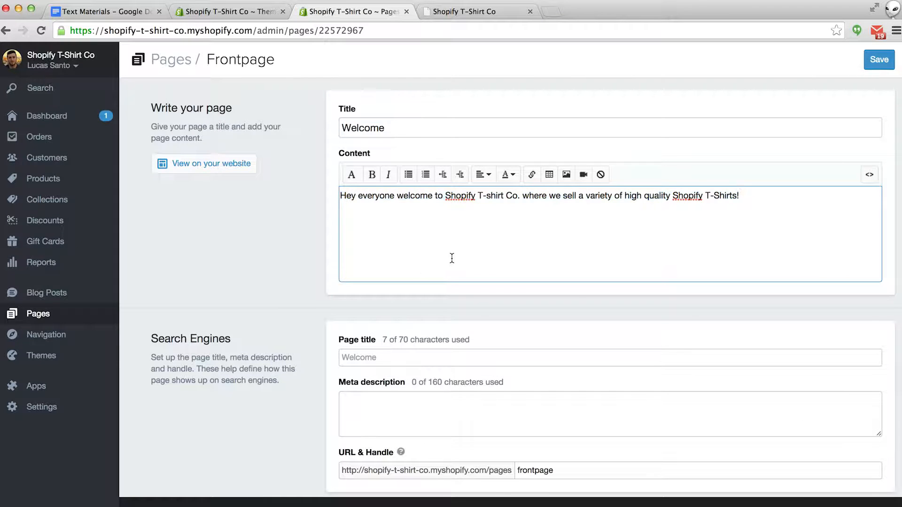
pyautogui.click(879, 60)
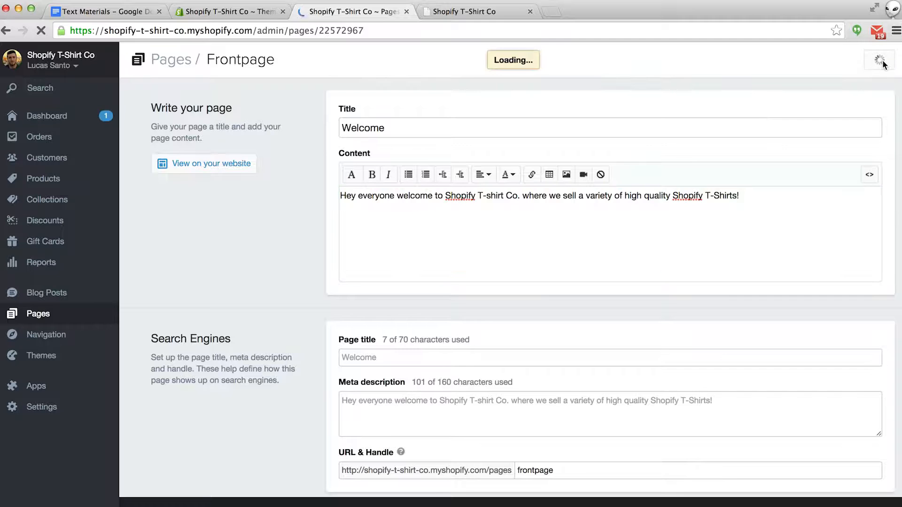
# - Reload the storefront to see the Welcome section, then return to the page editor
pyautogui.click(506, 17)
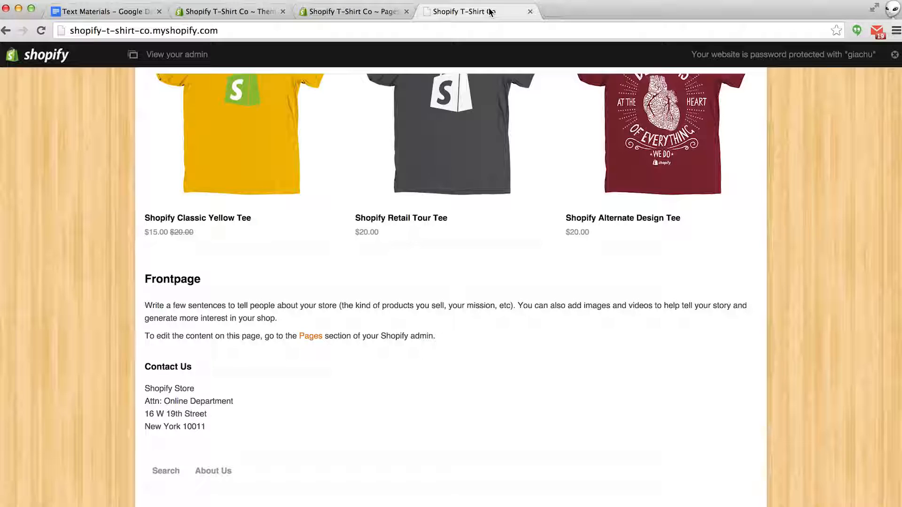
pyautogui.press('super+r')
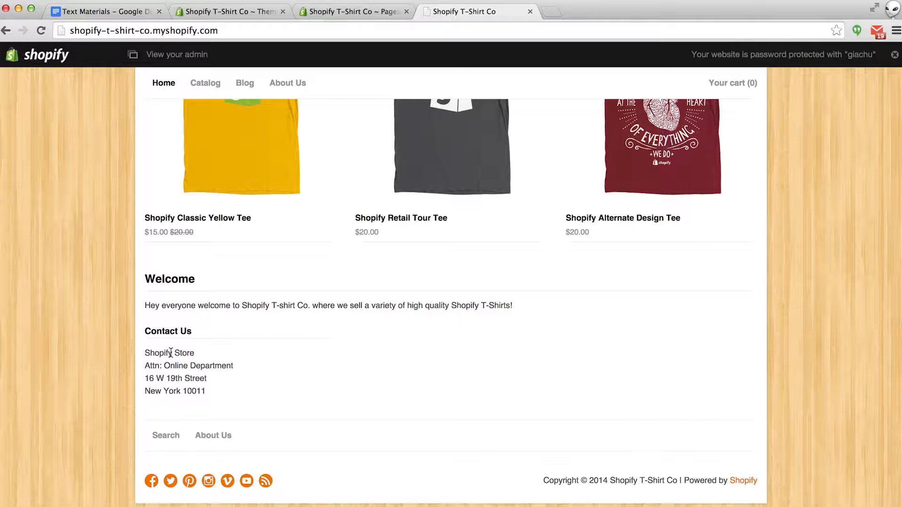
pyautogui.click(353, 11)
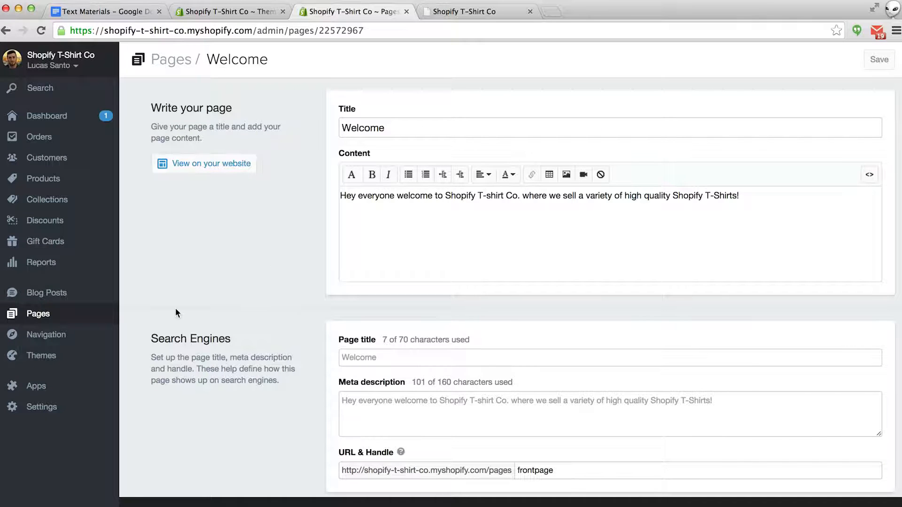
# - Open the React theme's customization and expand its Footer section with contact text
pyautogui.click(41, 356)
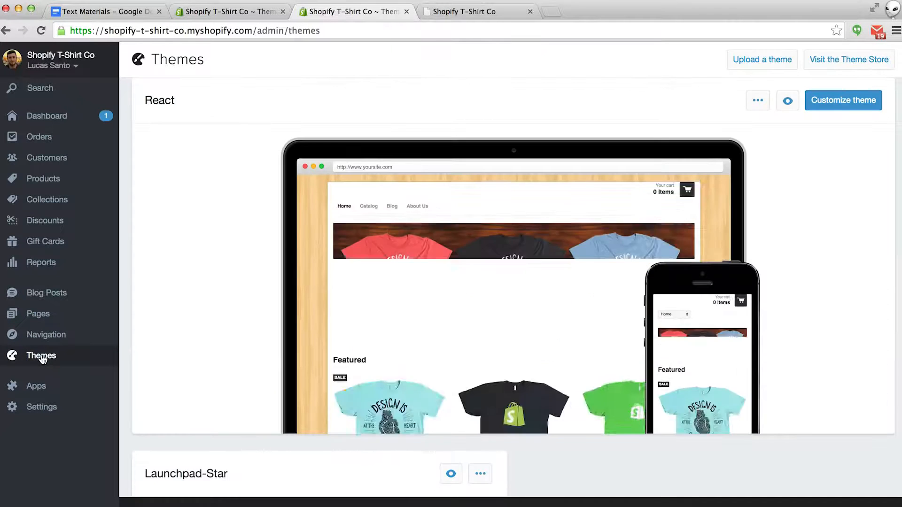
pyautogui.click(848, 102)
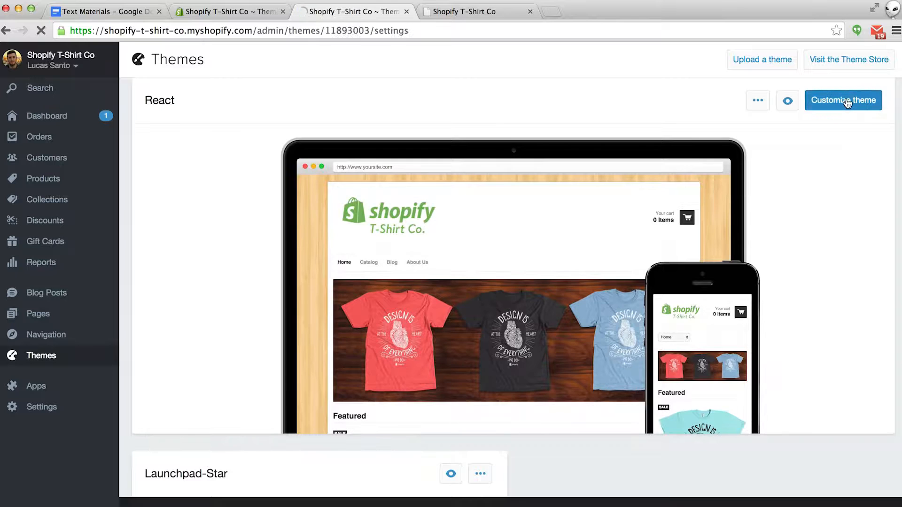
pyautogui.scroll(-5, 477, 210)
pyautogui.scroll(-10, 477, 210)
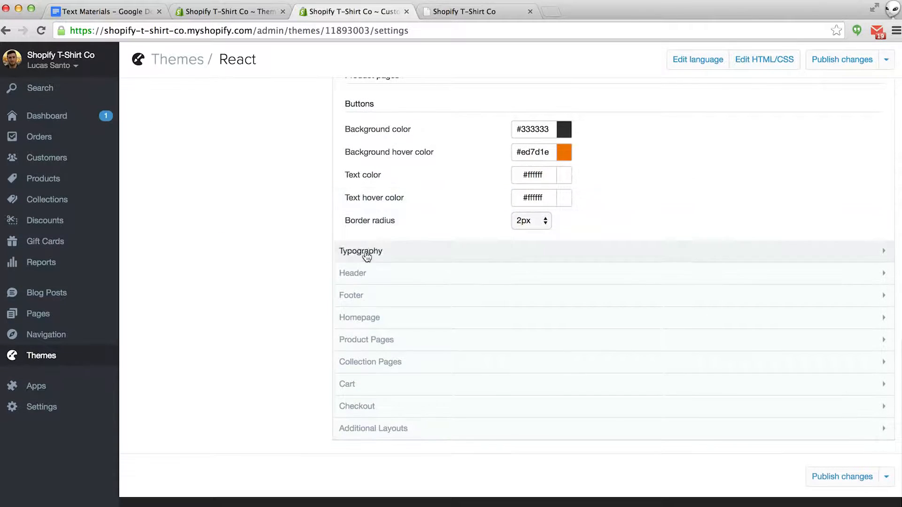
pyautogui.click(356, 296)
pyautogui.scroll(-4, 357, 301)
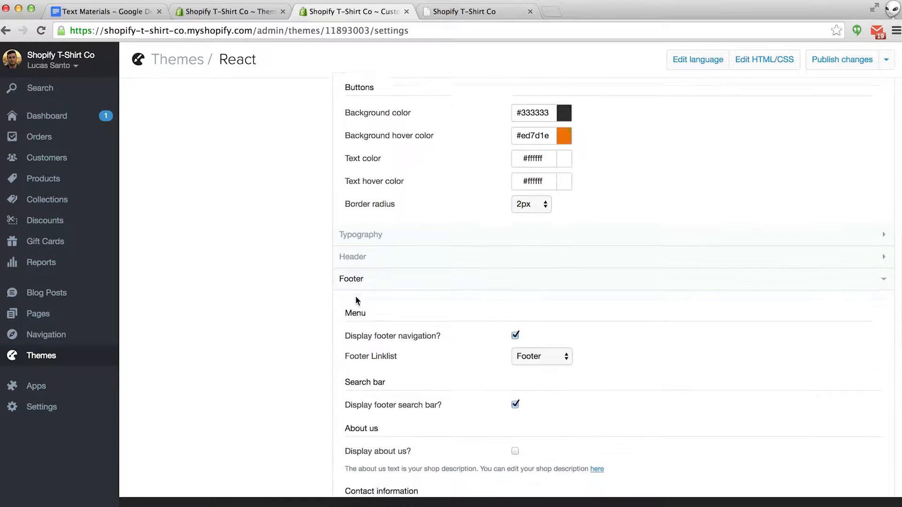
pyautogui.scroll(-2, 357, 301)
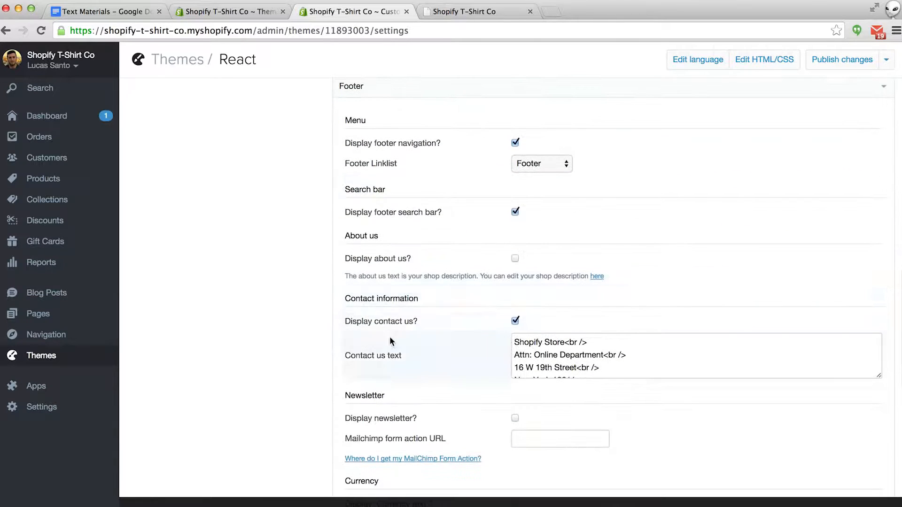
# - Change the footer contact name from 'Shopify Store' to 'Shopify T-Shirt Co'
pyautogui.click(563, 342)
pyautogui.moveTo(564, 343); pyautogui.dragTo(545, 346)
pyautogui.write('T-Shirt')
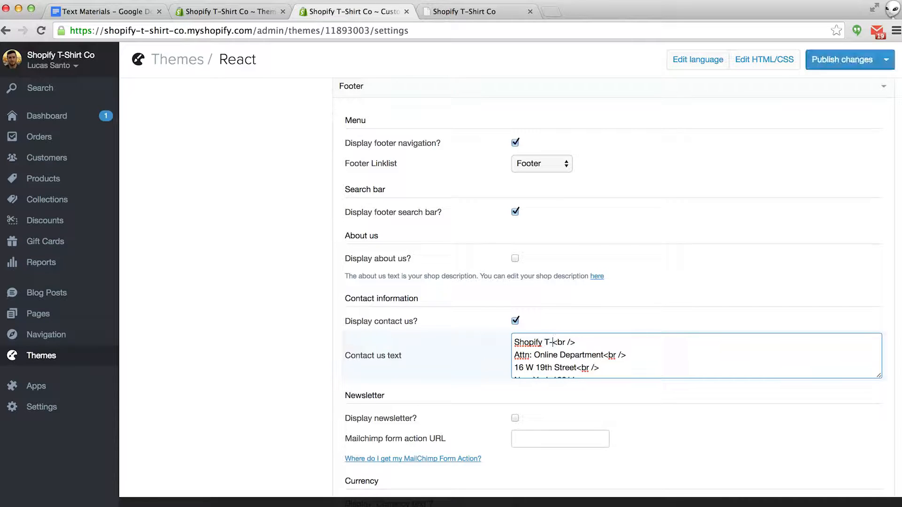
pyautogui.write(' Co')
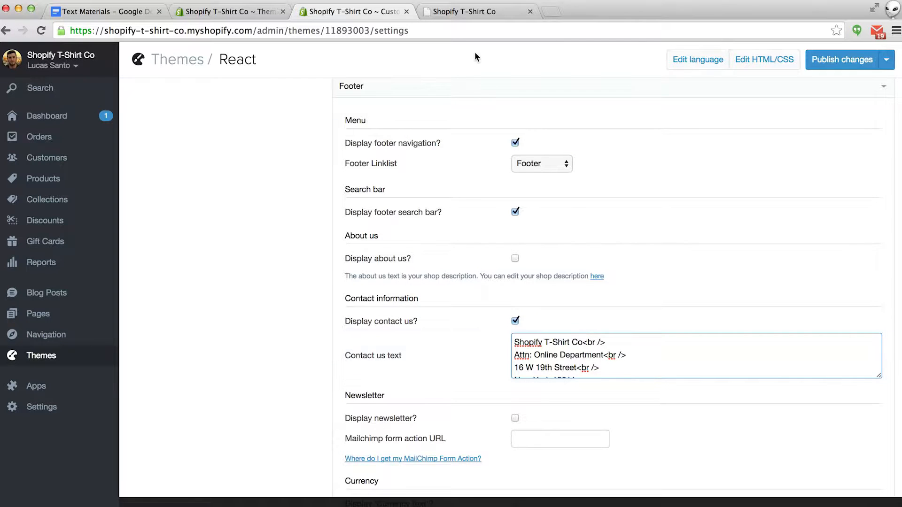
# - Compare the storefront footer's contact details with the theme settings
pyautogui.click(470, 12)
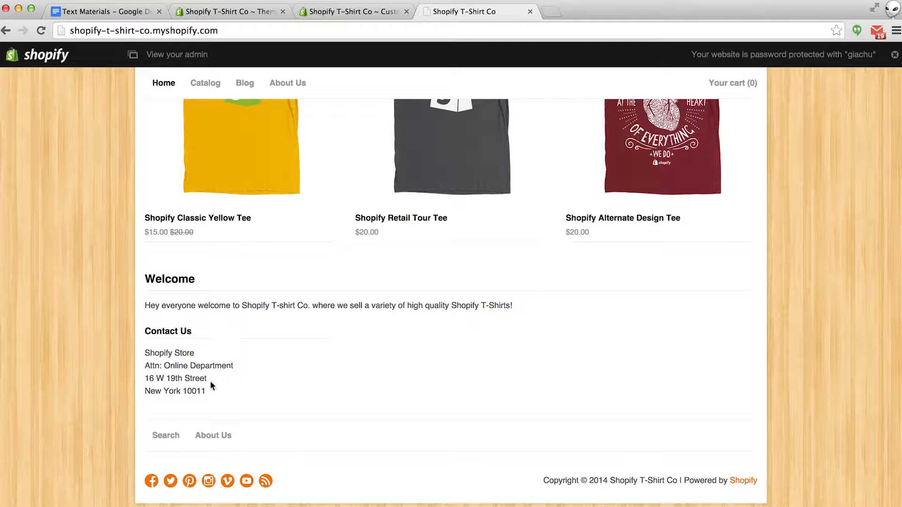
pyautogui.click(350, 11)
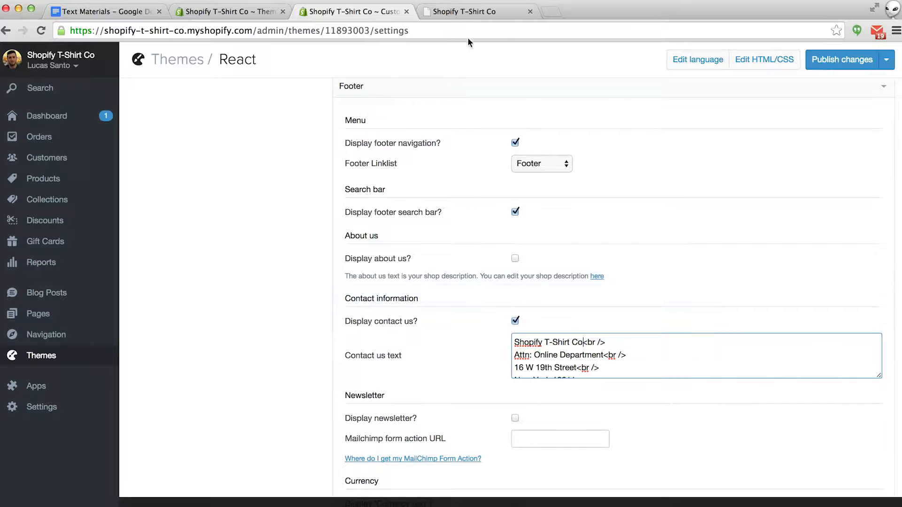
pyautogui.click(466, 13)
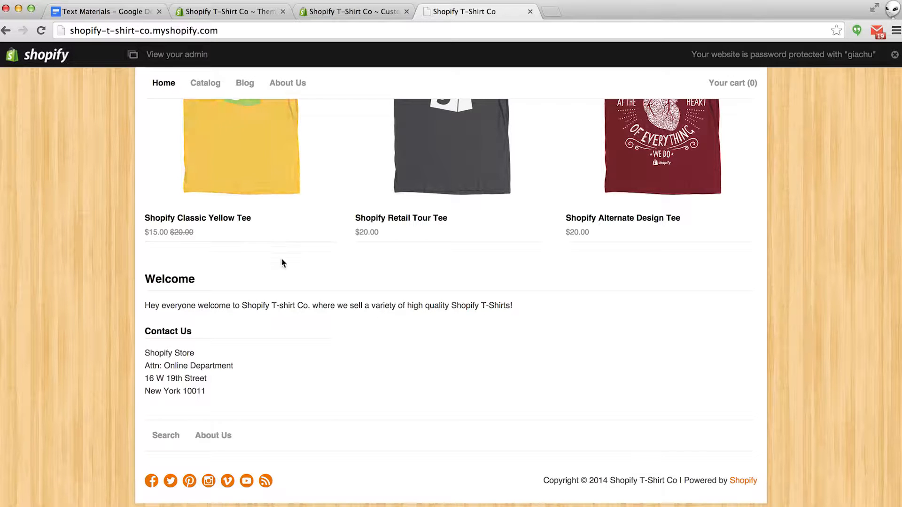
# - Clear the footer's Vimeo link and point the Twitter link to the owner's profile handle
pyautogui.click(351, 12)
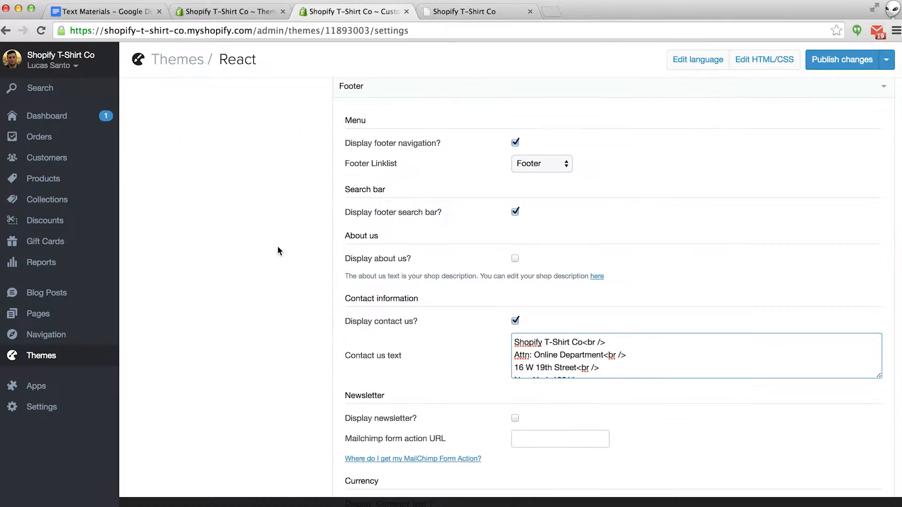
pyautogui.scroll(-2, 277, 246)
pyautogui.scroll(-5, 278, 250)
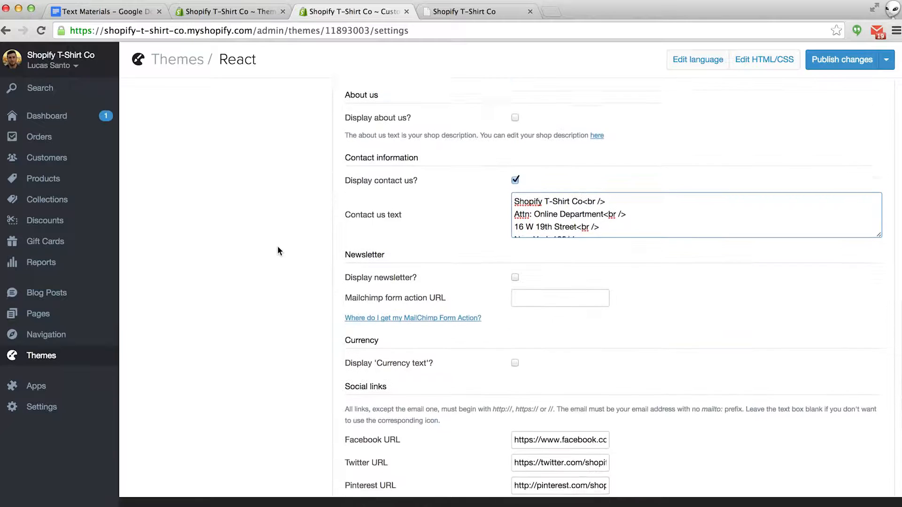
pyautogui.scroll(-4, 277, 248)
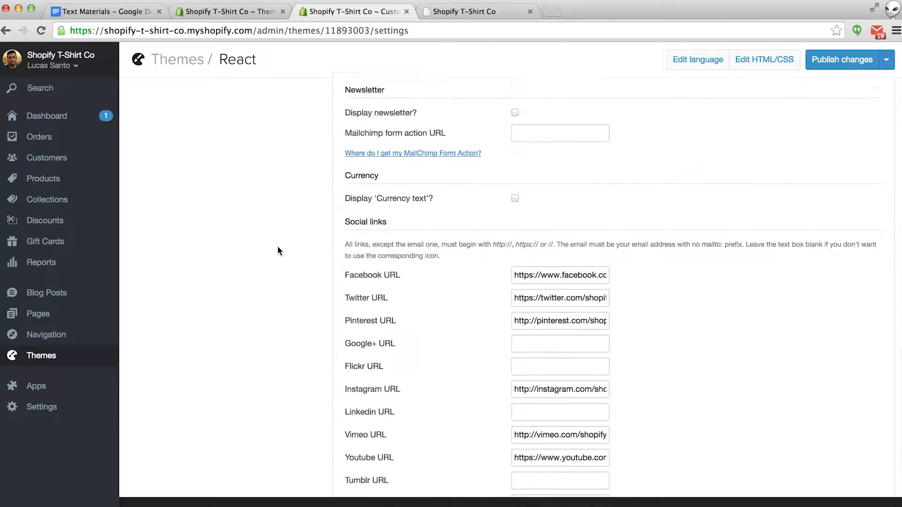
pyautogui.scroll(-1, 287, 243)
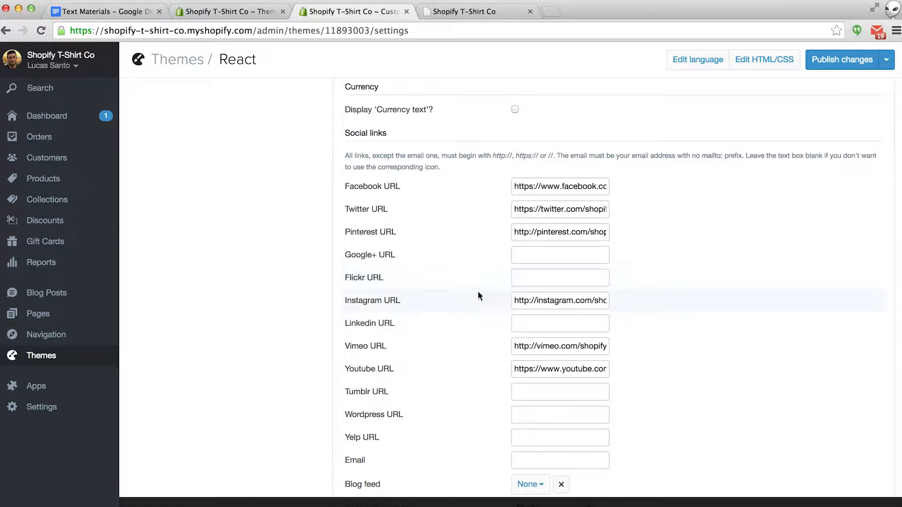
pyautogui.moveTo(514, 350); pyautogui.dragTo(648, 354)
pyautogui.press('BackSpace')
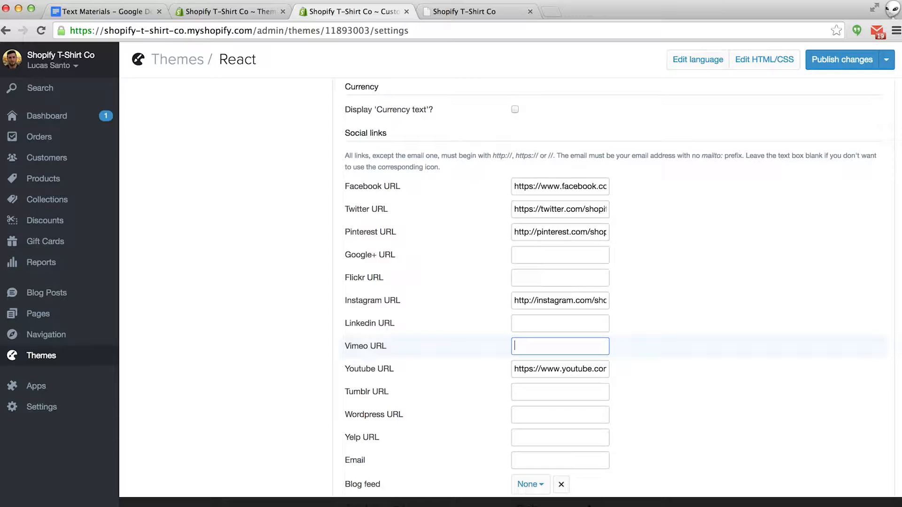
pyautogui.click(587, 208)
pyautogui.moveTo(587, 208); pyautogui.dragTo(641, 210)
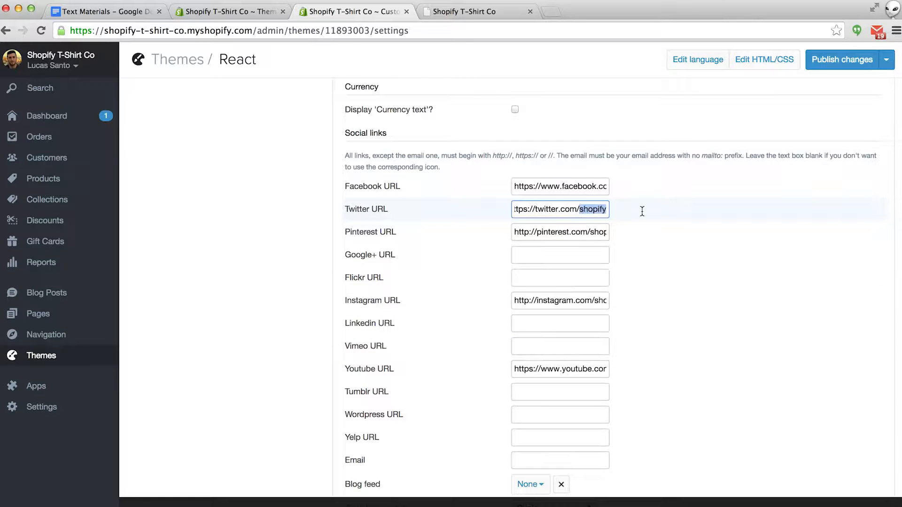
pyautogui.press('BackSpace')
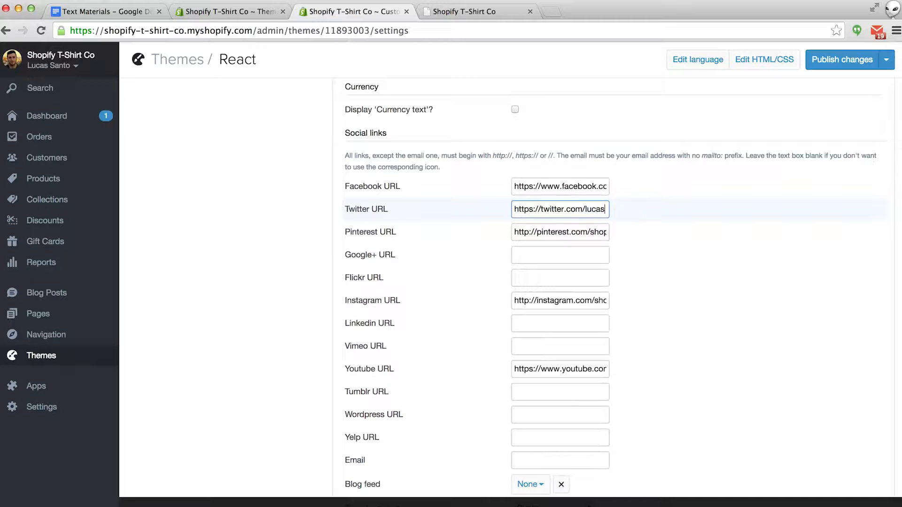
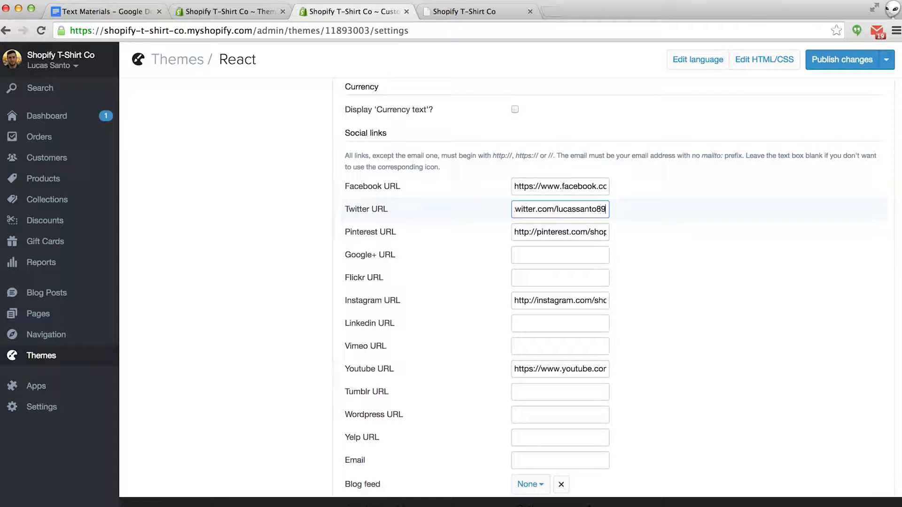
# - Publish the theme changes, reload the storefront and test the footer's Twitter icon
pyautogui.click(830, 63)
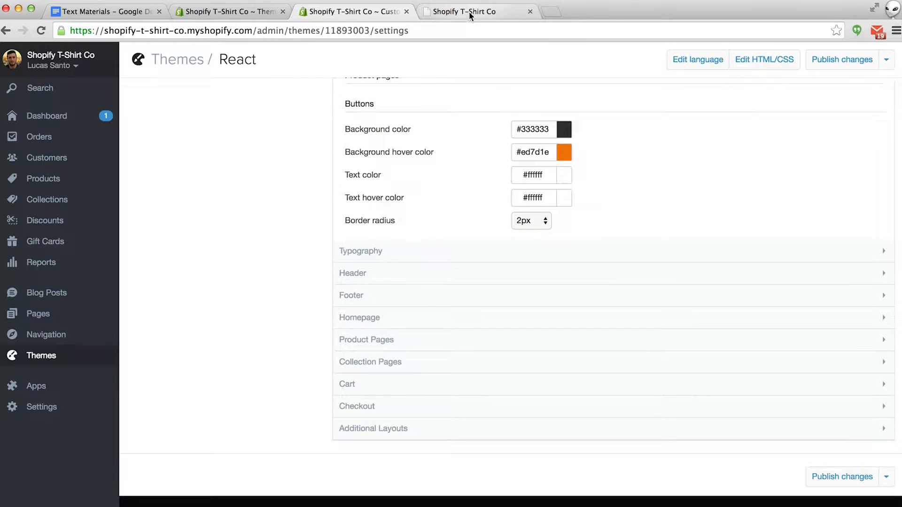
pyautogui.click(469, 12)
pyautogui.press('super+r')
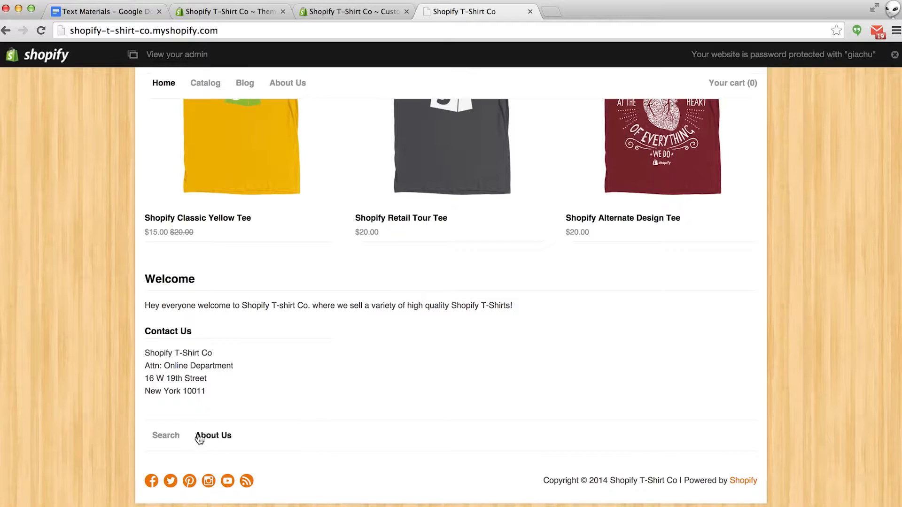
pyautogui.click(165, 483)
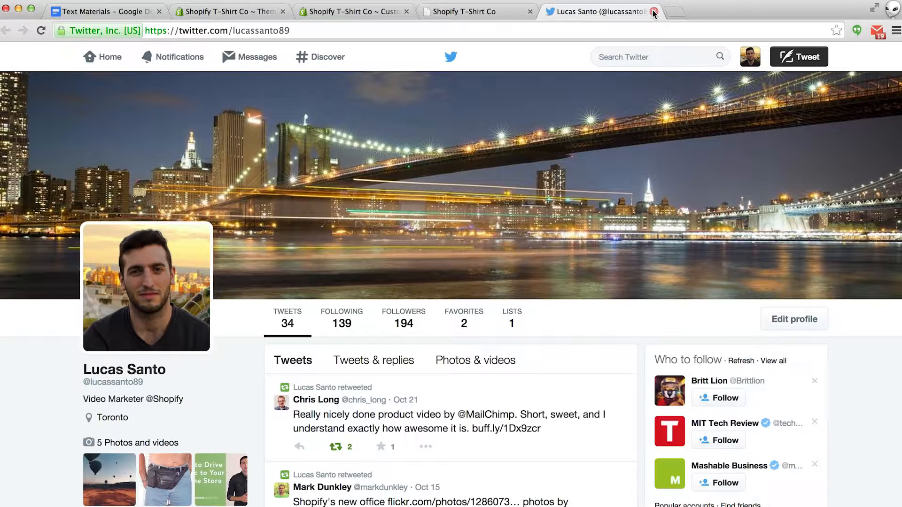
pyautogui.click(653, 11)
pyautogui.scroll(10, 460, 304)
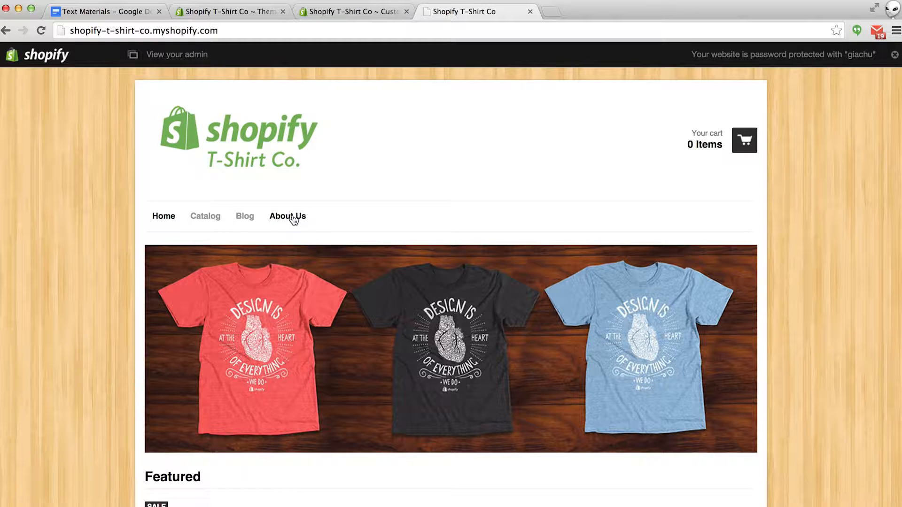
pyautogui.click(349, 13)
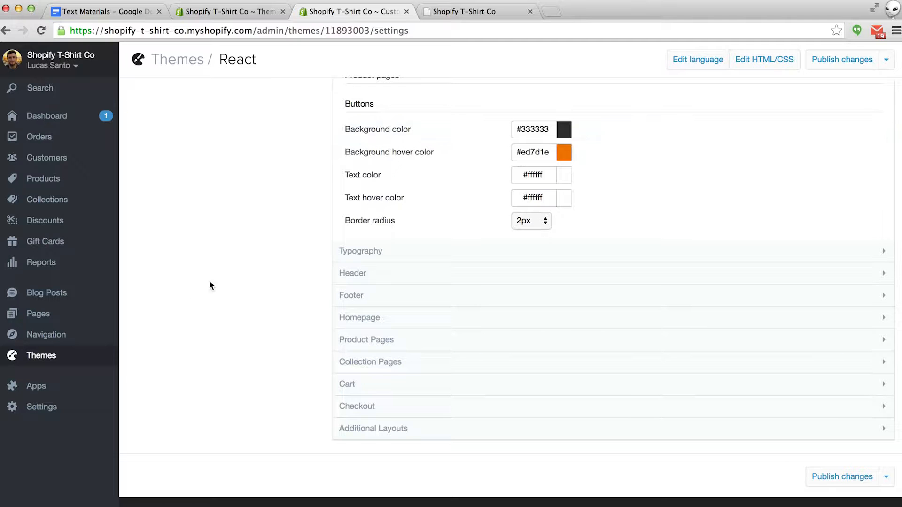
# - Open First Post in Blog Posts and retitle it 'My First Blog Post'
pyautogui.click(56, 294)
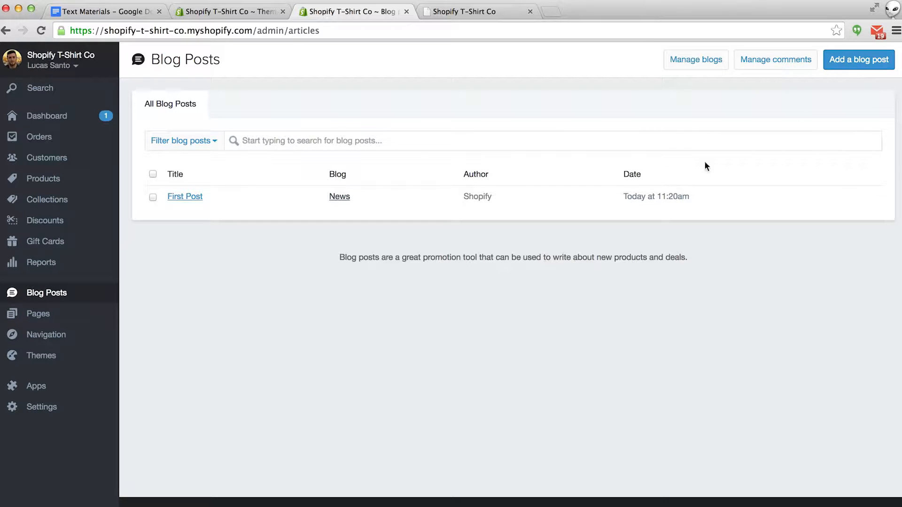
pyautogui.click(184, 198)
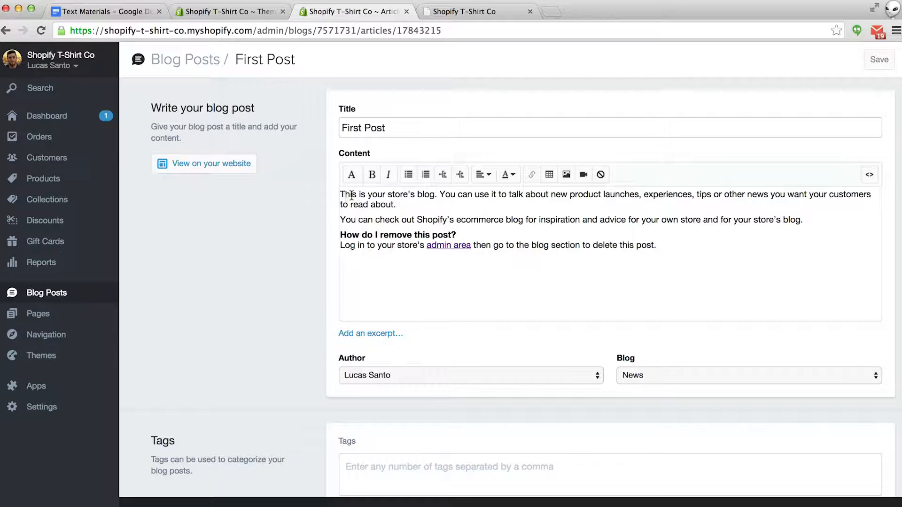
pyautogui.moveTo(400, 129); pyautogui.dragTo(317, 121)
pyautogui.write('My F')
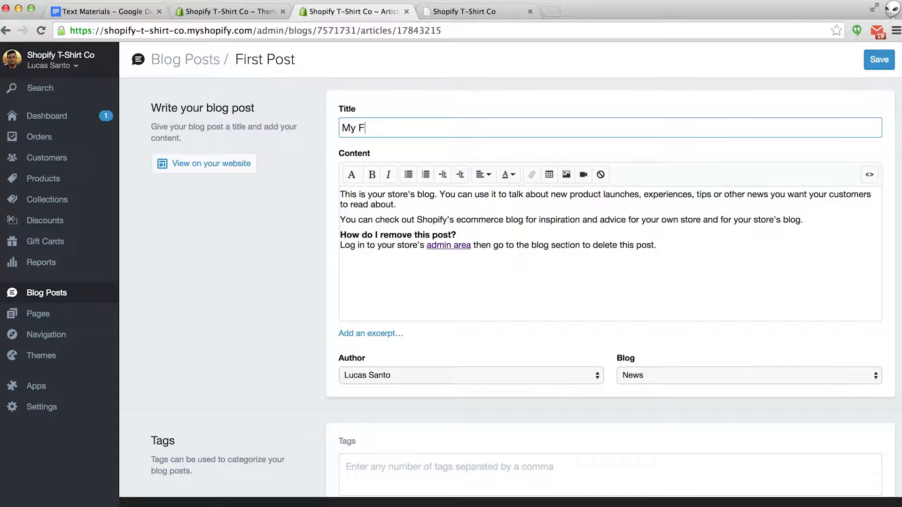
pyautogui.write('irst Blog Post')
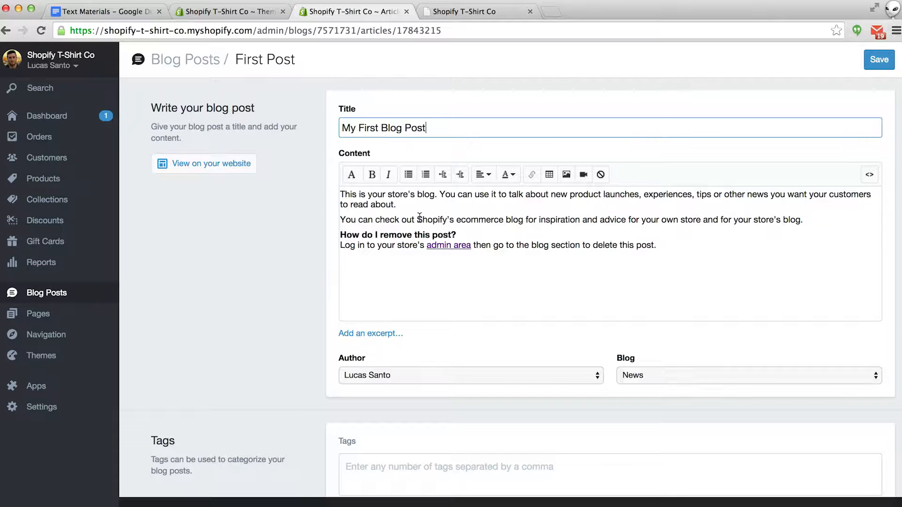
# - Start adding a link to the word Shopify's in the body, then cancel it
pyautogui.moveTo(417, 220); pyautogui.dragTo(454, 223)
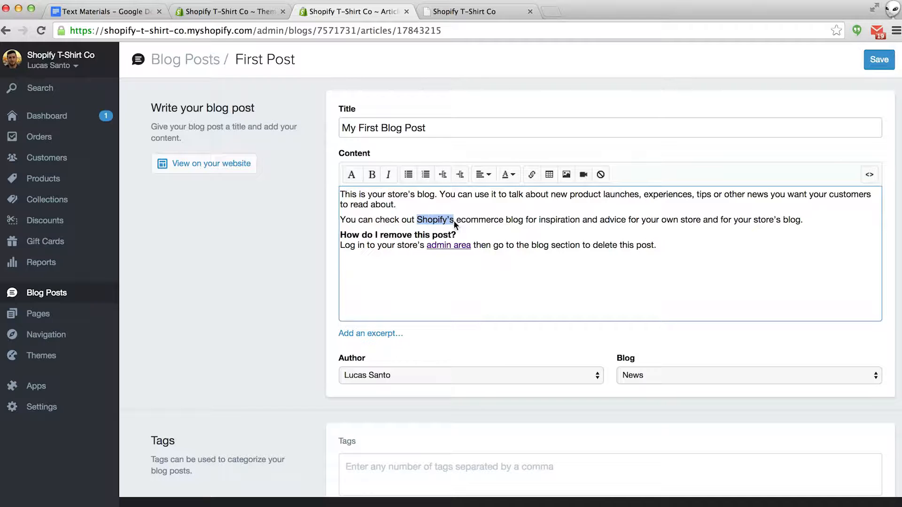
pyautogui.click(532, 176)
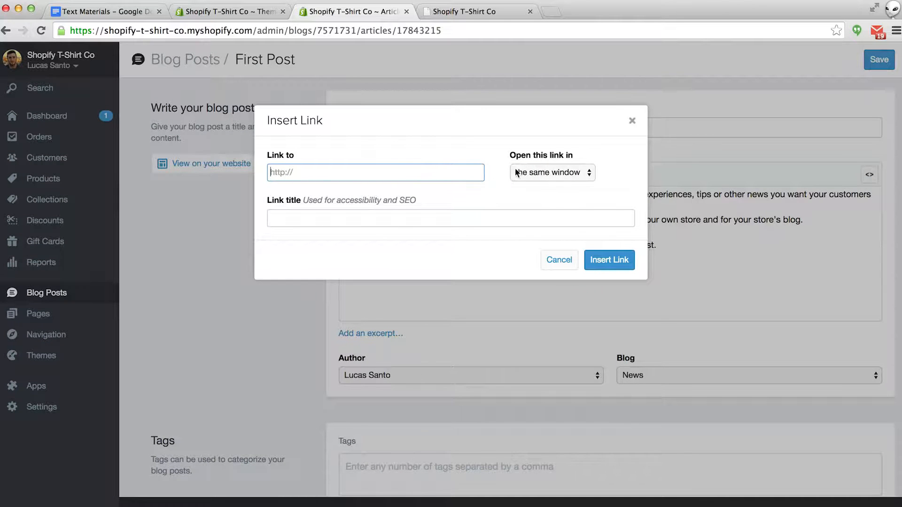
pyautogui.click(560, 260)
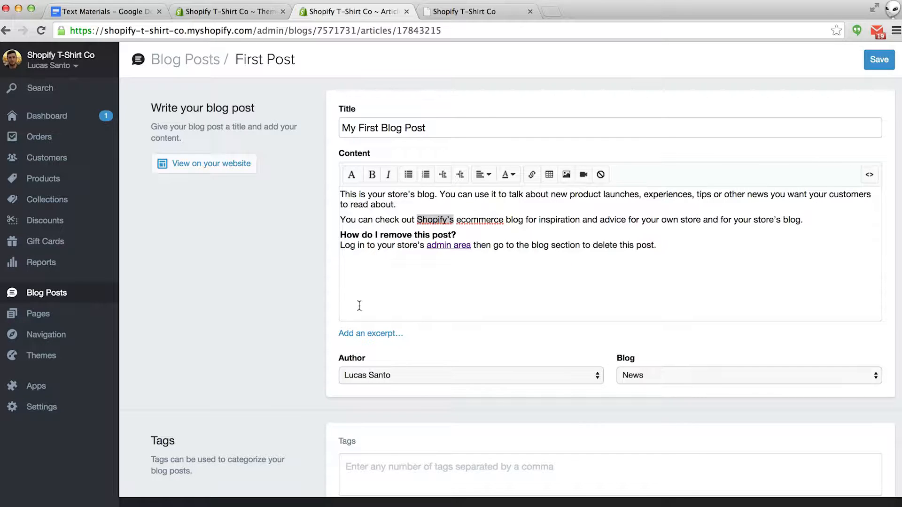
# - Add the excerpt 'Hey everyone, welcome to my store! This is my first blog post.'
pyautogui.click(361, 335)
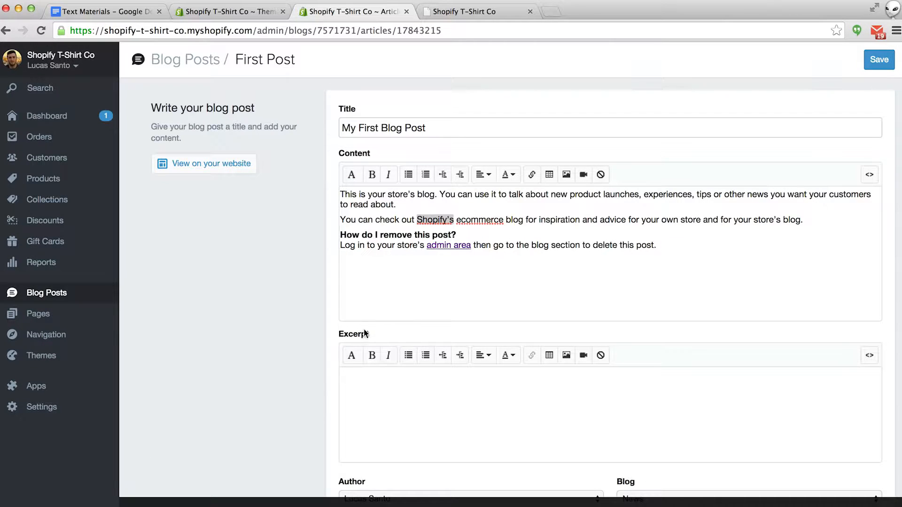
pyautogui.click(378, 397)
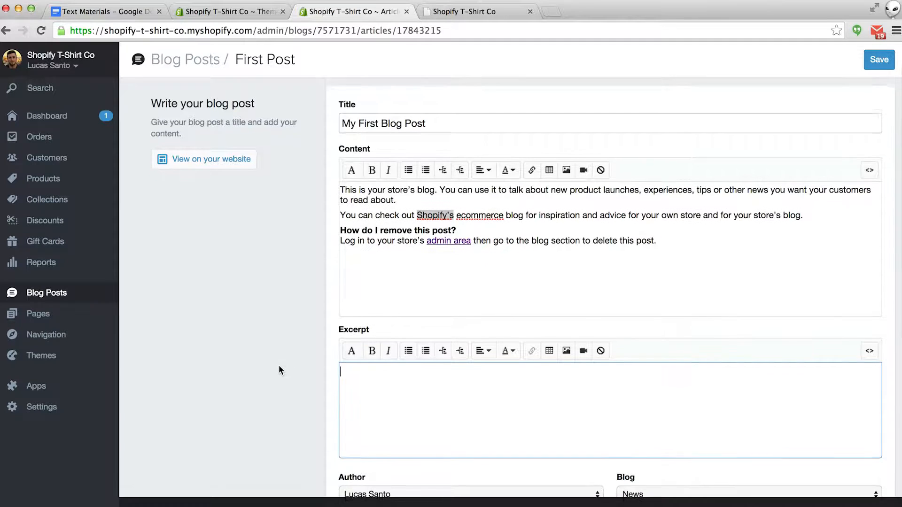
pyautogui.scroll(-2, 279, 367)
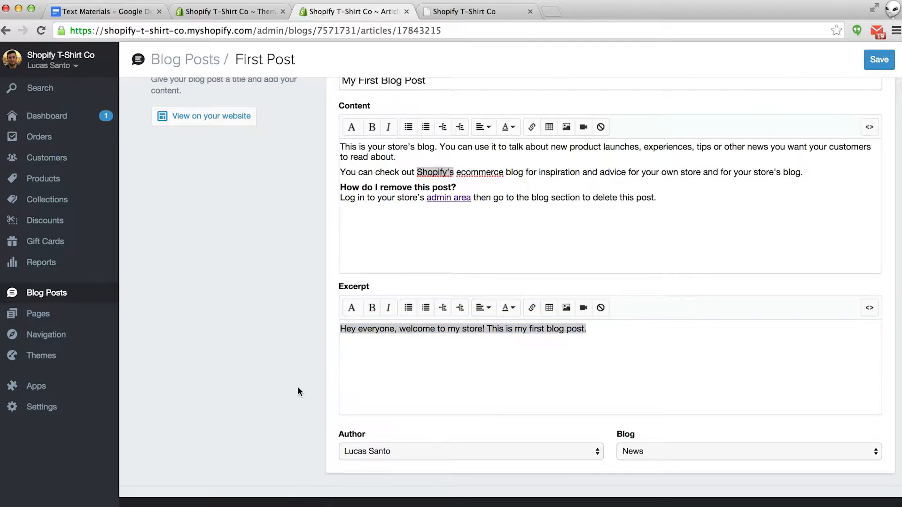
pyautogui.scroll(-3, 298, 392)
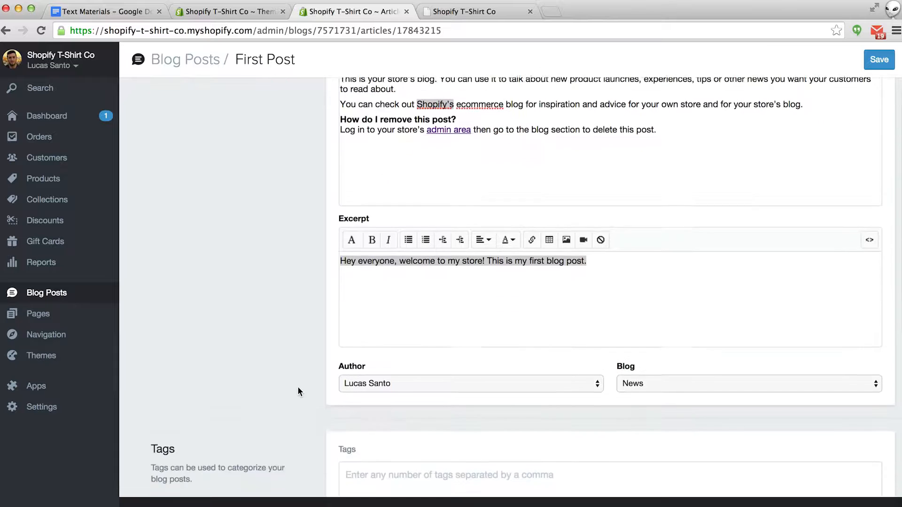
# - Keep the existing author and the News blog, then review the search-engine listing below
pyautogui.click(390, 367)
pyautogui.click(346, 368)
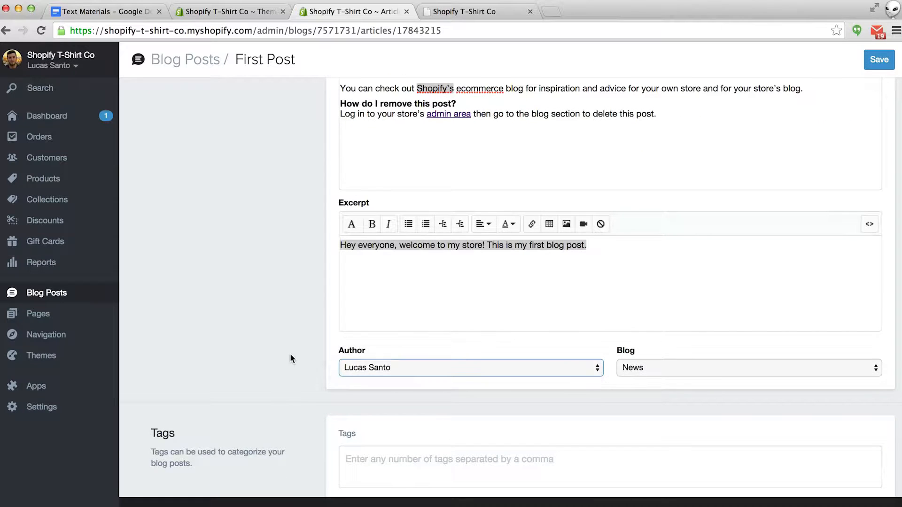
pyautogui.click(700, 369)
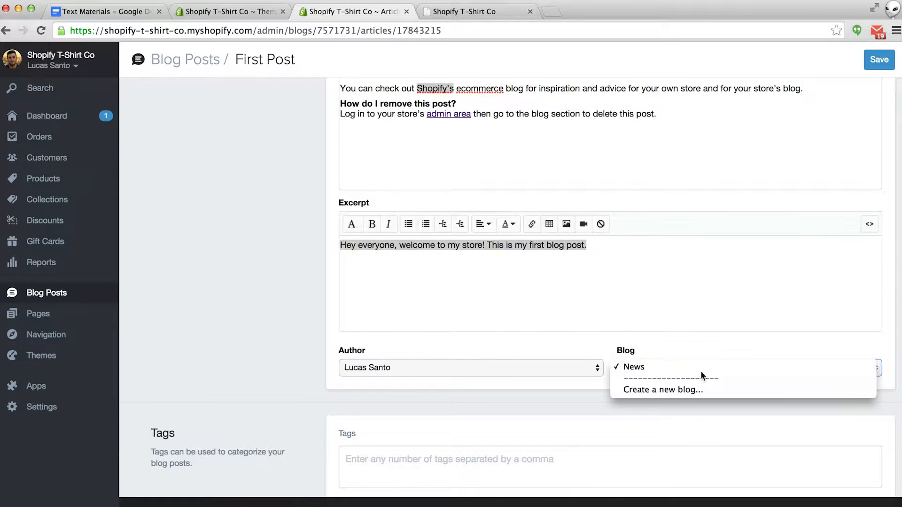
pyautogui.click(678, 346)
pyautogui.scroll(-1, 331, 329)
pyautogui.scroll(-4, 332, 326)
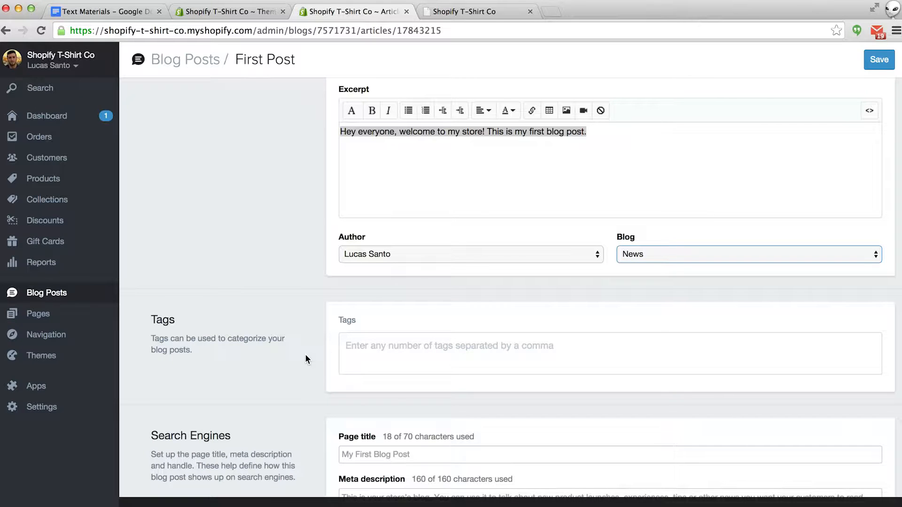
pyautogui.scroll(-4, 305, 355)
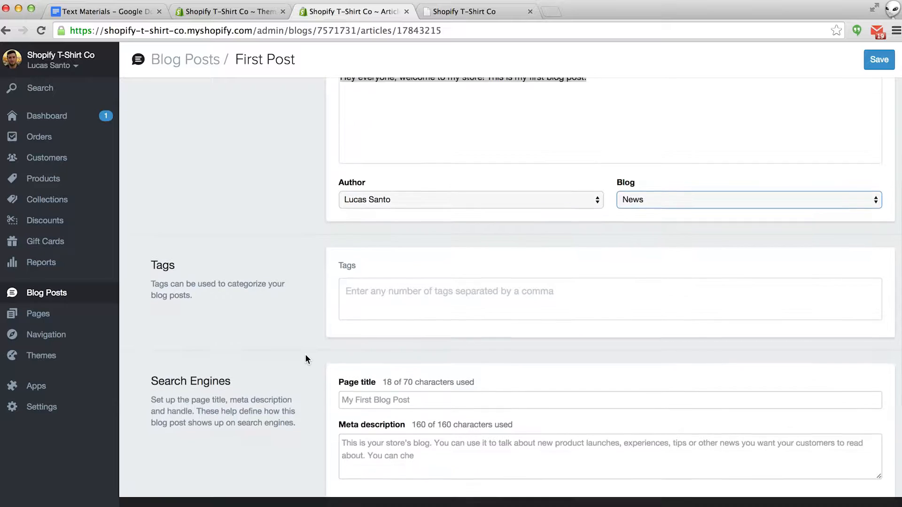
pyautogui.scroll(-2, 306, 360)
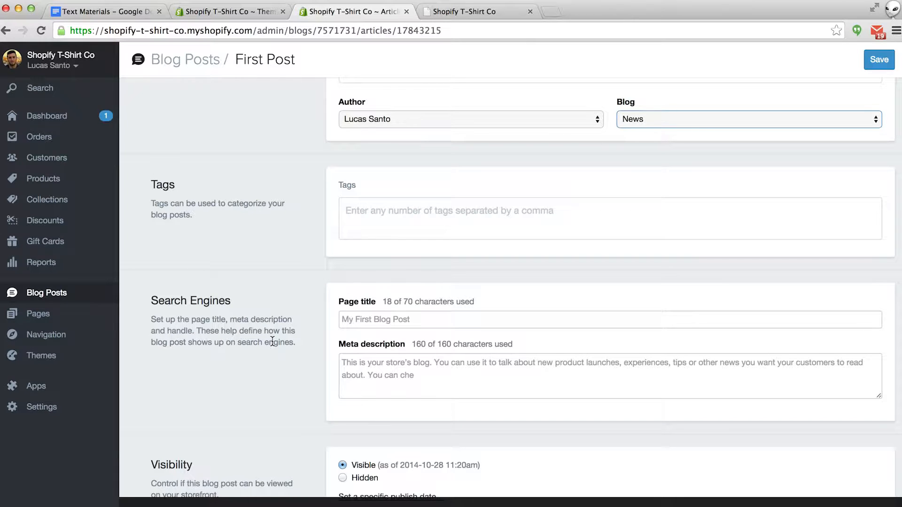
pyautogui.scroll(-1, 272, 342)
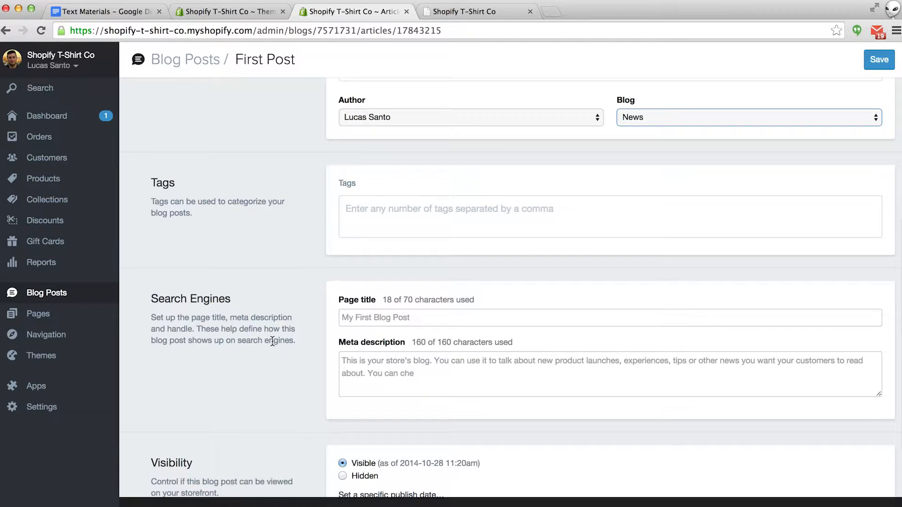
pyautogui.scroll(-1, 273, 342)
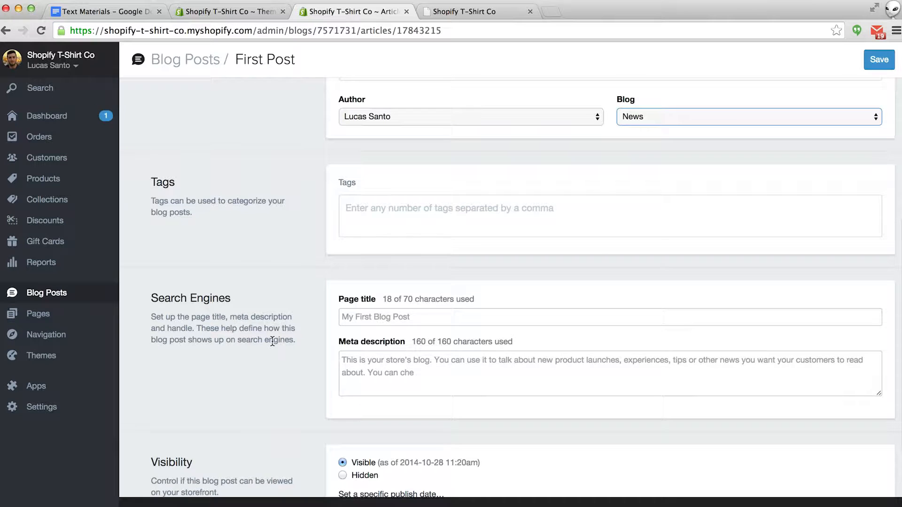
pyautogui.scroll(-5, 273, 342)
pyautogui.scroll(-2, 272, 342)
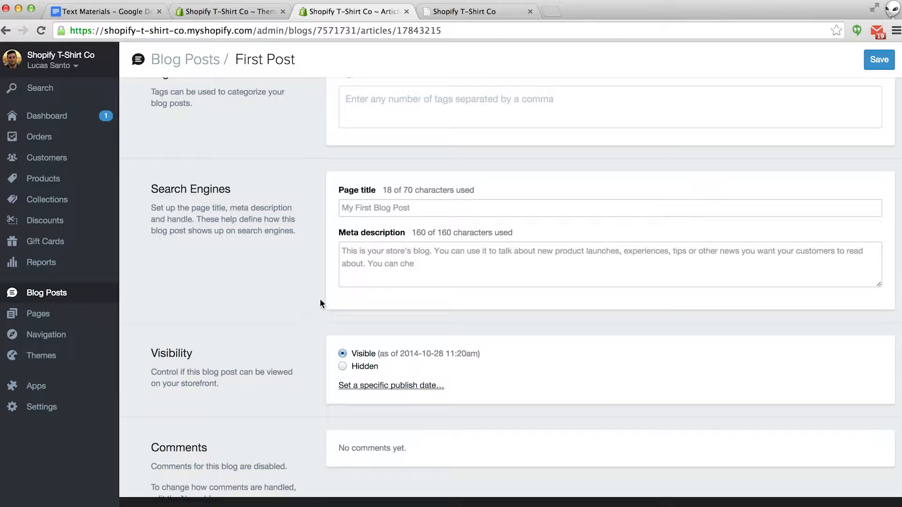
# - Delete the trailing 'You can che' so the meta description ends at 'to read about.', then save
pyautogui.moveTo(414, 265); pyautogui.dragTo(368, 264)
pyautogui.press('BackSpace')
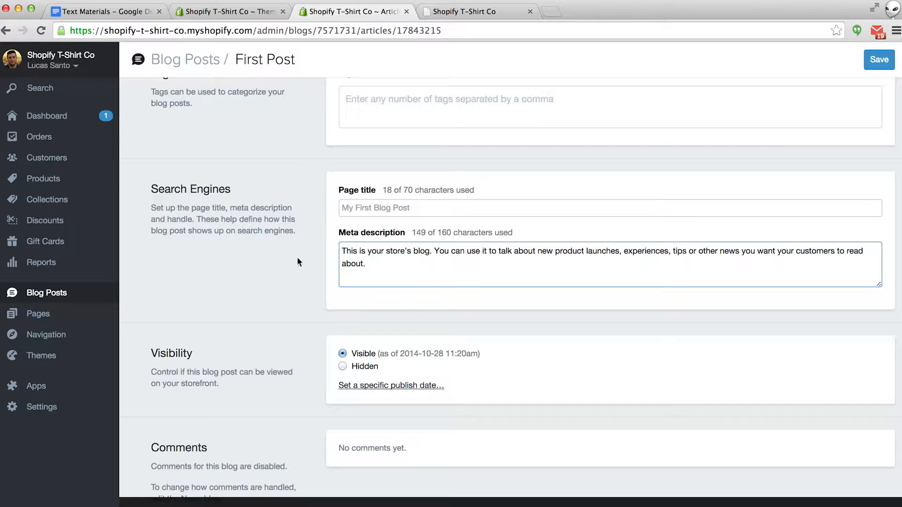
pyautogui.scroll(-2, 264, 256)
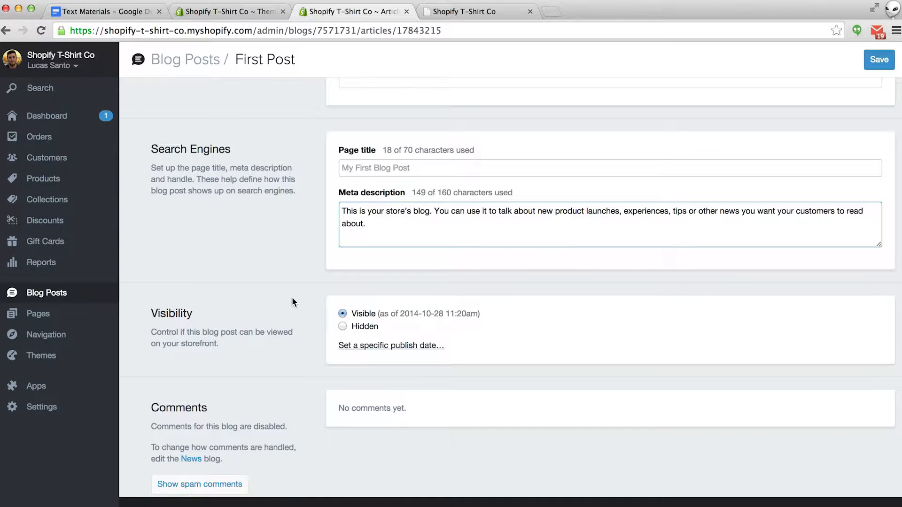
pyautogui.scroll(-2, 292, 297)
pyautogui.scroll(-2, 292, 297)
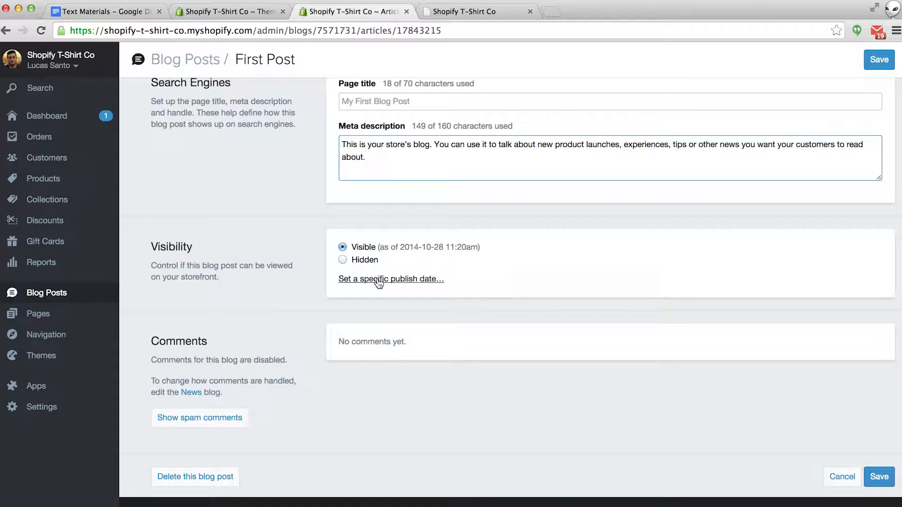
pyautogui.click(879, 476)
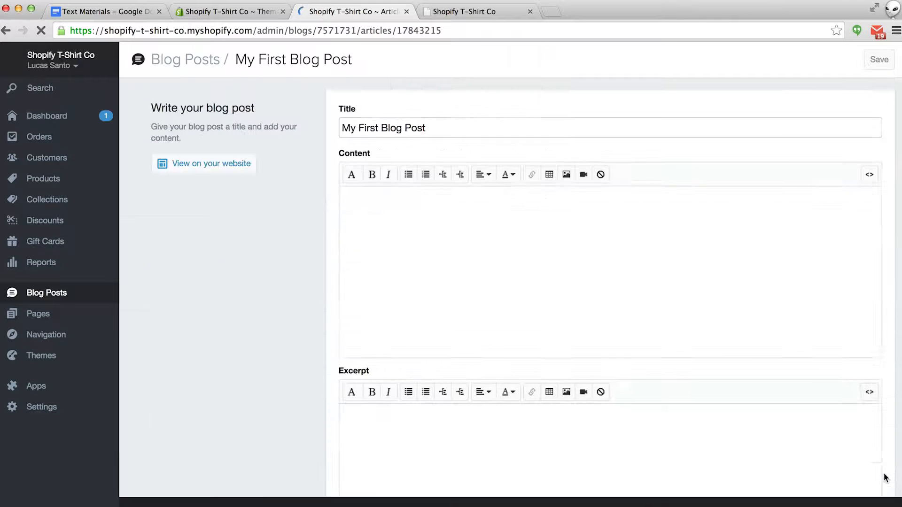
pyautogui.click(477, 13)
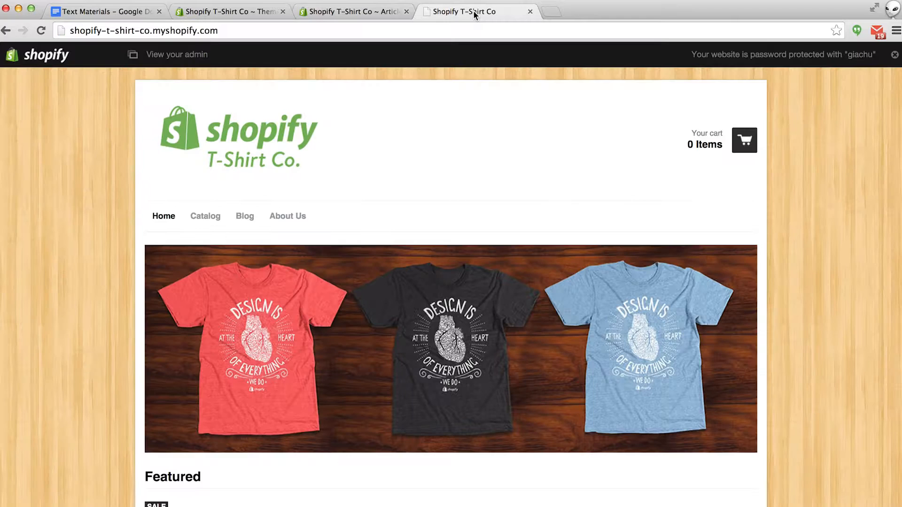
pyautogui.click(254, 217)
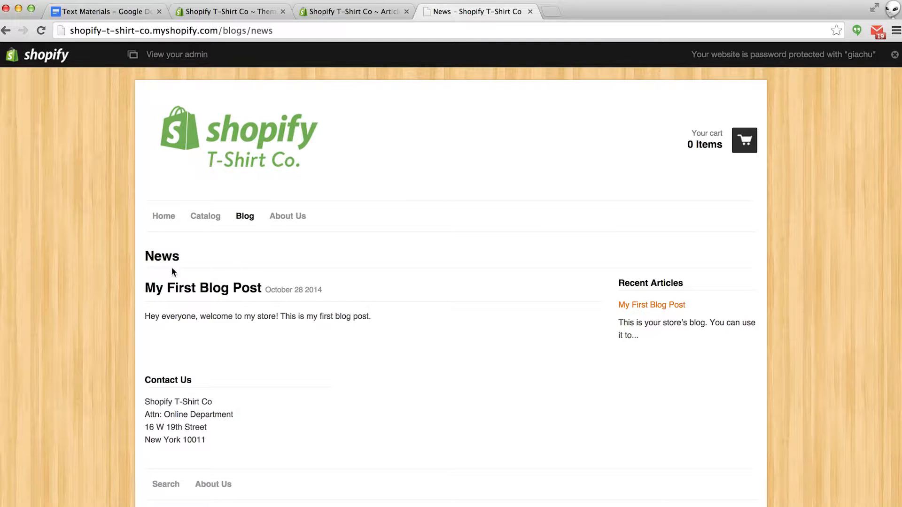
pyautogui.moveTo(141, 316); pyautogui.dragTo(306, 319)
pyautogui.click(262, 327)
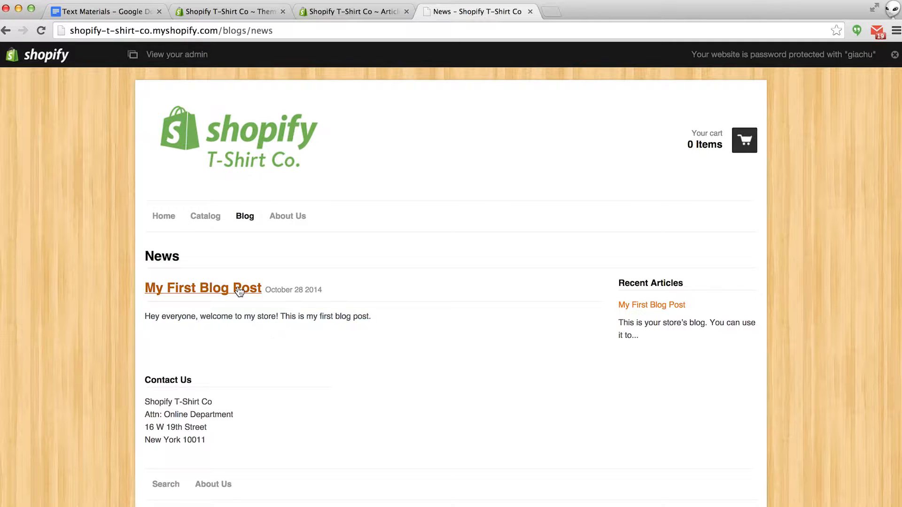
pyautogui.click(243, 296)
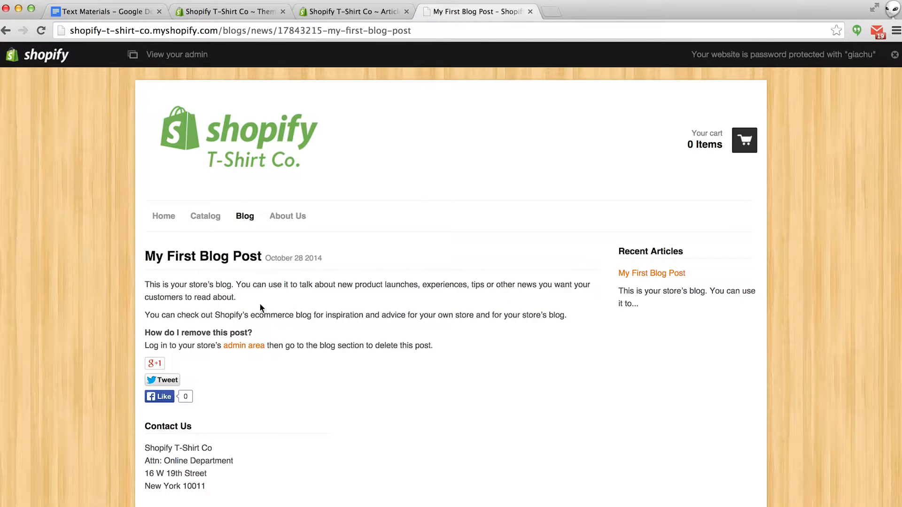
pyautogui.scroll(-1, 298, 300)
pyautogui.scroll(-2, 297, 300)
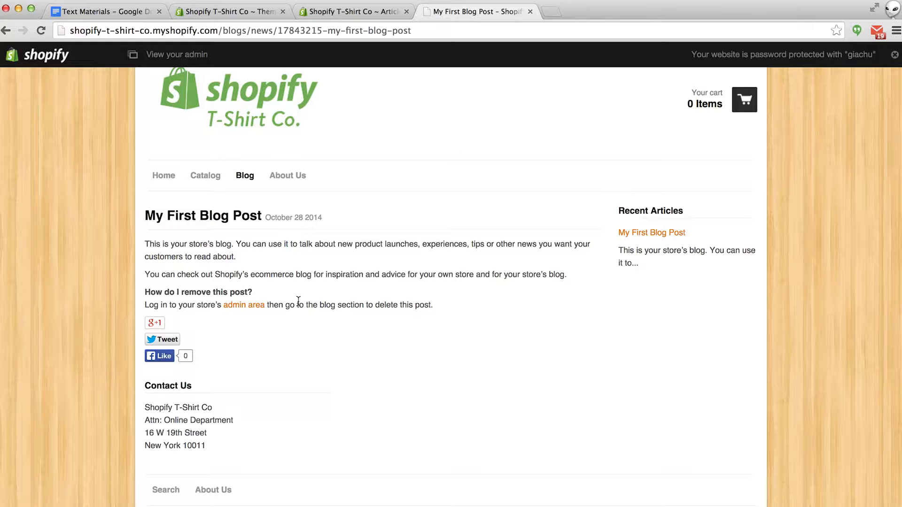
pyautogui.click(358, 12)
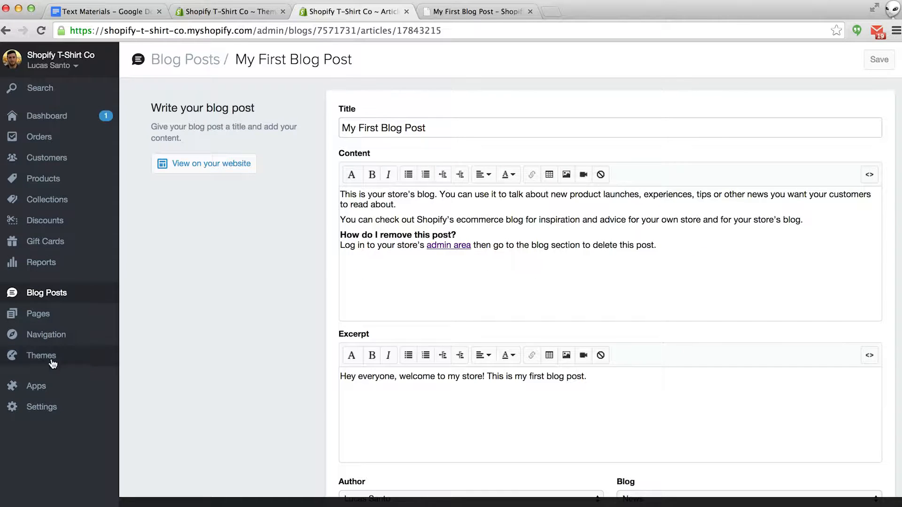
# - Open Settings > Payments and review the Complete Shopify Payments account setup page
pyautogui.click(42, 408)
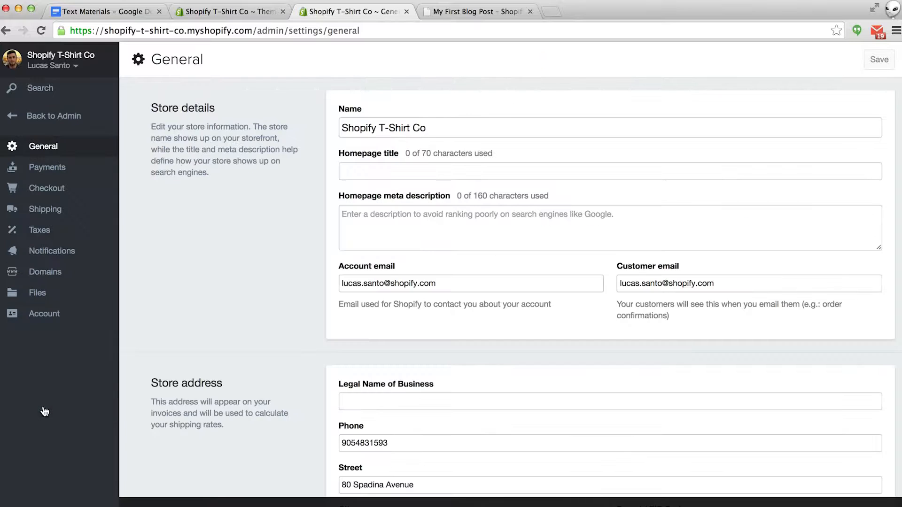
pyautogui.click(46, 169)
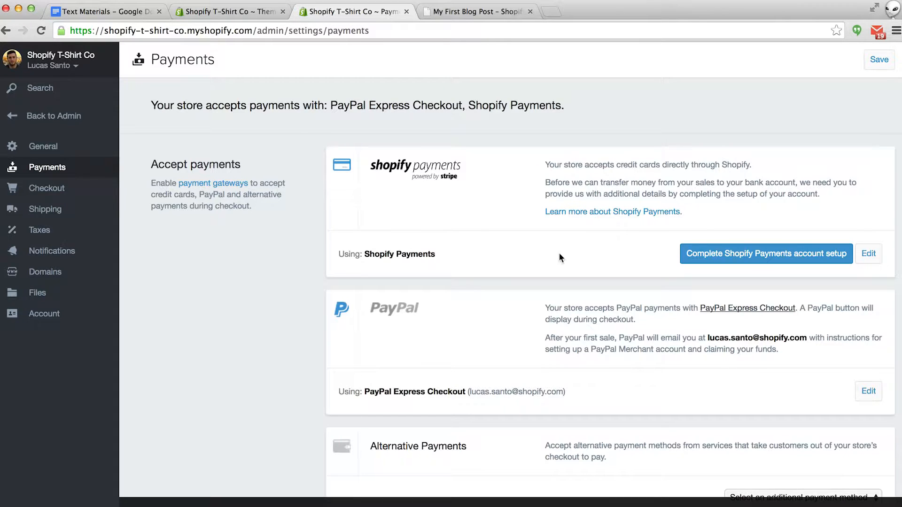
pyautogui.click(722, 256)
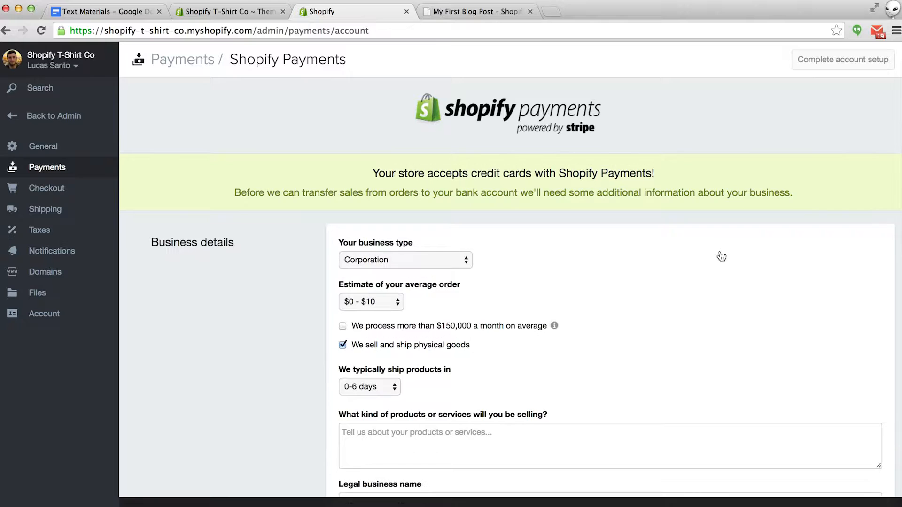
pyautogui.scroll(-5, 722, 256)
pyautogui.scroll(-9, 722, 256)
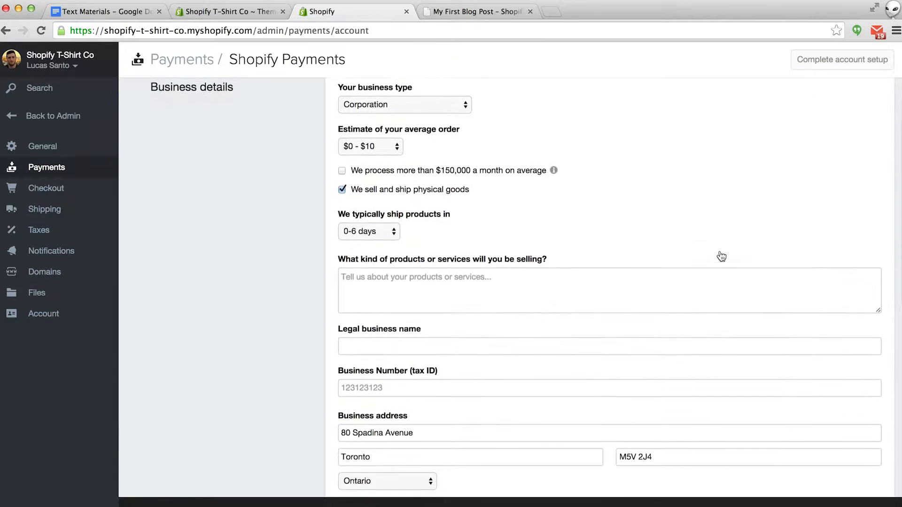
pyautogui.scroll(-17, 722, 256)
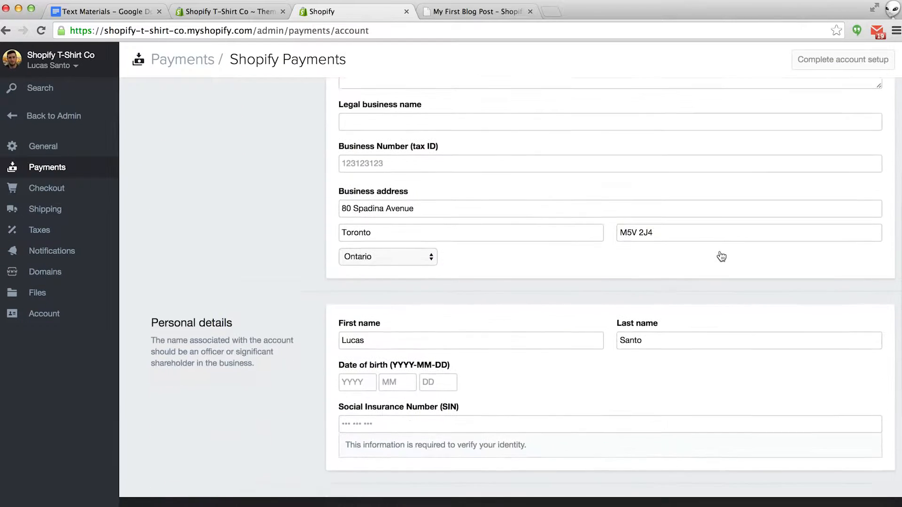
pyautogui.scroll(-1, 722, 256)
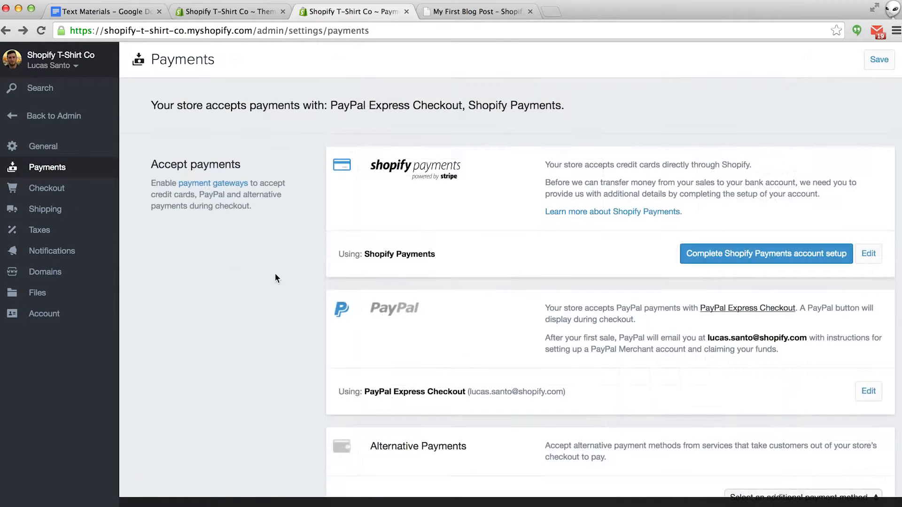
pyautogui.scroll(-5, 275, 275)
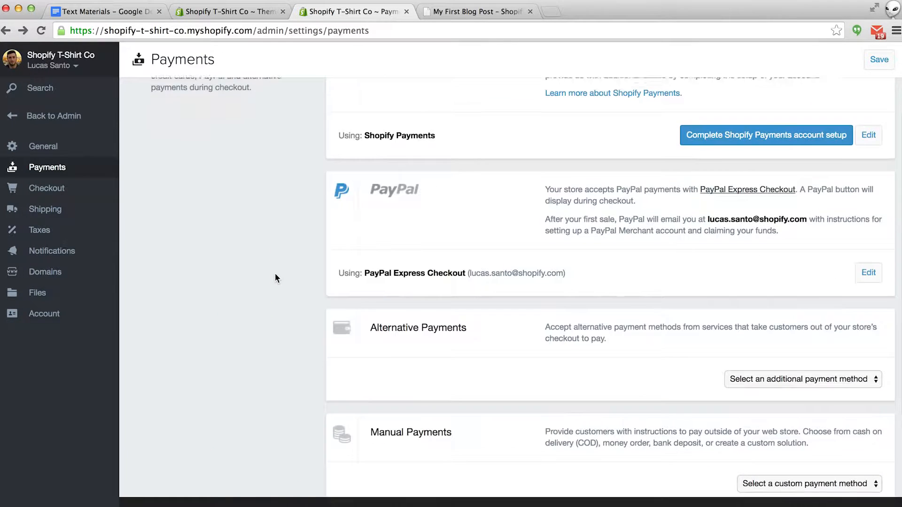
pyautogui.scroll(-4, 275, 275)
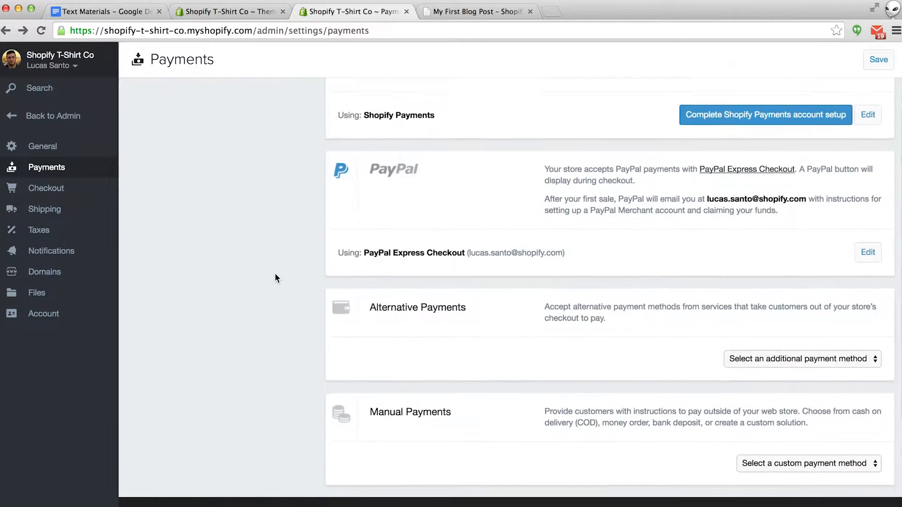
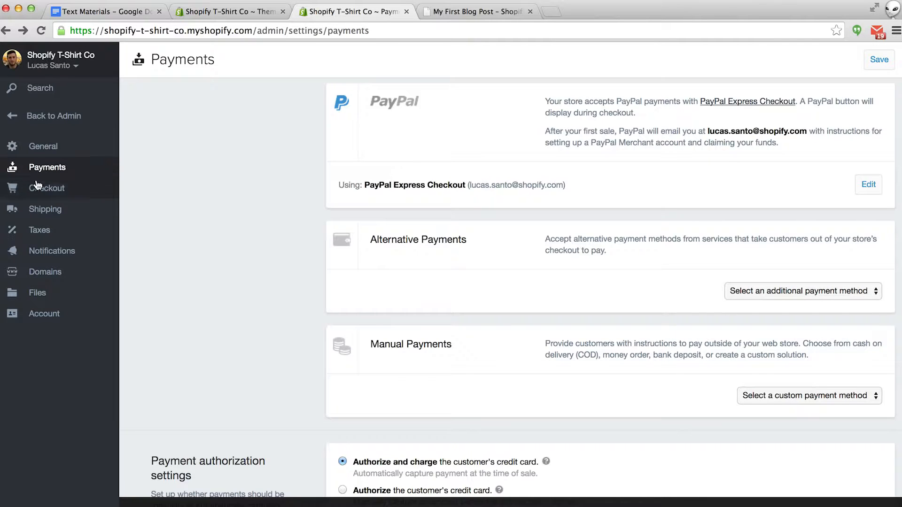
# - Open Shipping settings to view the Canada Standard, Heavy Goods and Rest of World rates
pyautogui.click(38, 212)
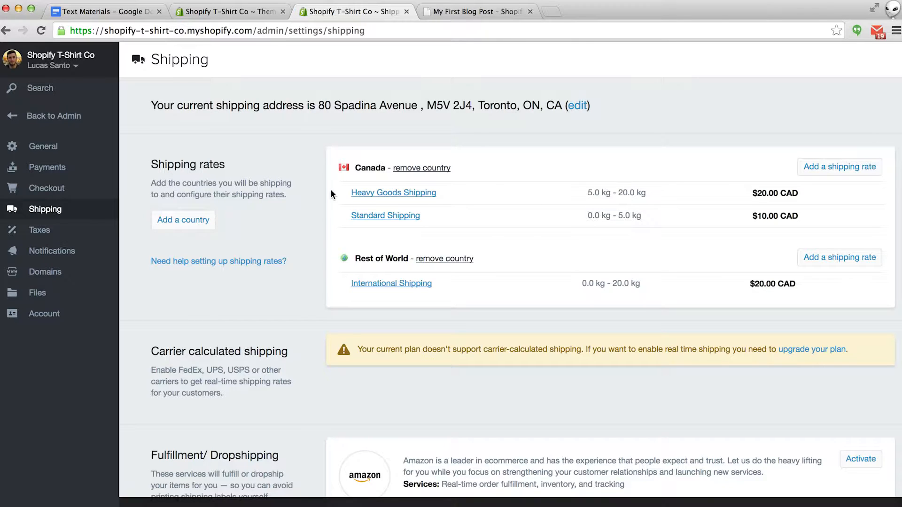
# - Base Canada's Standard Shipping on order price, 75.00 and up, with a 0.00 price
pyautogui.click(390, 217)
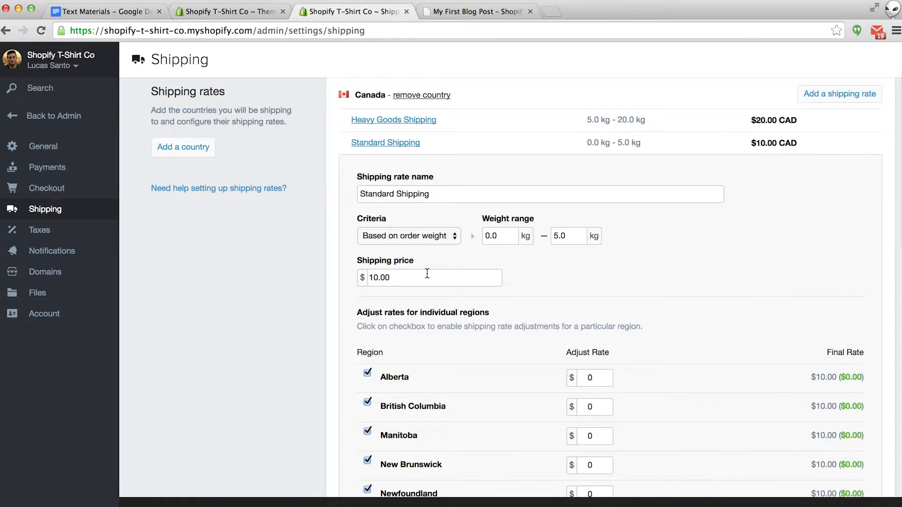
pyautogui.click(422, 235)
pyautogui.click(421, 222)
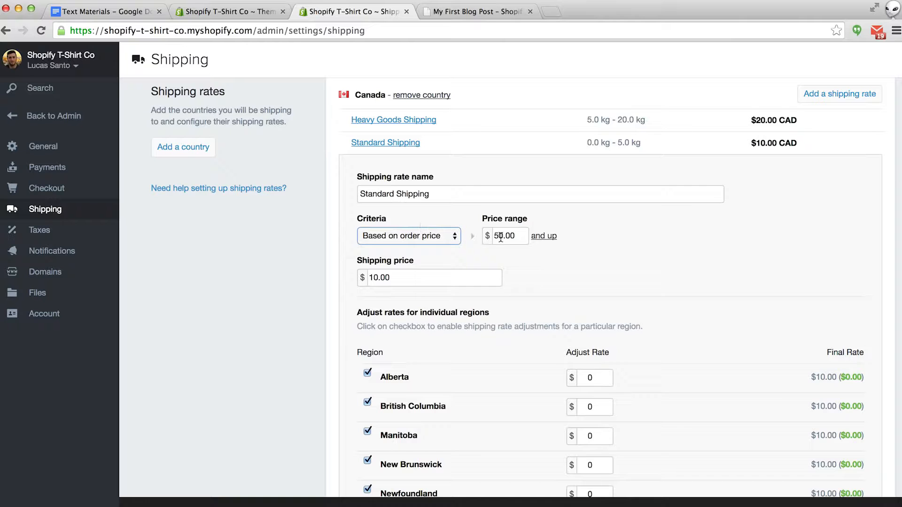
pyautogui.click(502, 236)
pyautogui.press('BackSpace')
pyautogui.press('BackSpace')
pyautogui.write('75')
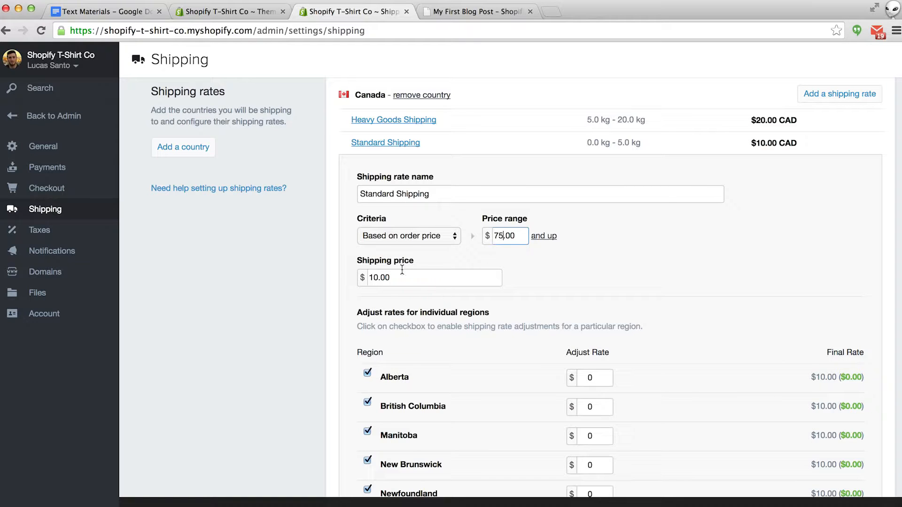
pyautogui.click(377, 277)
pyautogui.press('BackSpace')
pyautogui.press('BackSpace')
pyautogui.write('0')
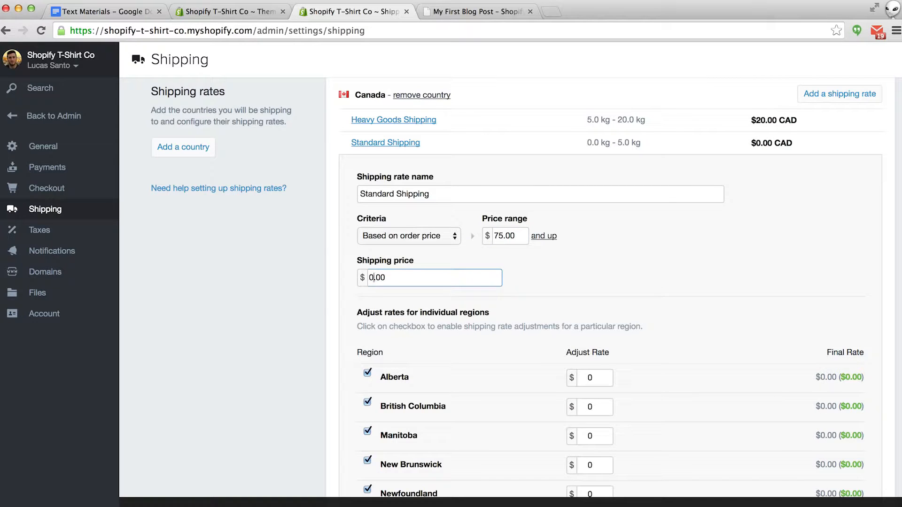
# - Exclude Northwest Territories, add a 10 adjustment for Nunavut, and save the rate
pyautogui.scroll(-5, 571, 260)
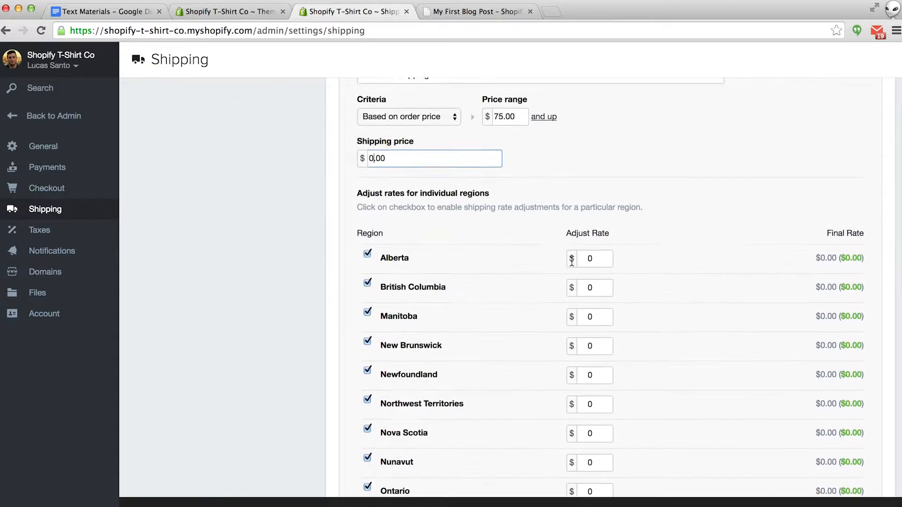
pyautogui.scroll(-3, 571, 260)
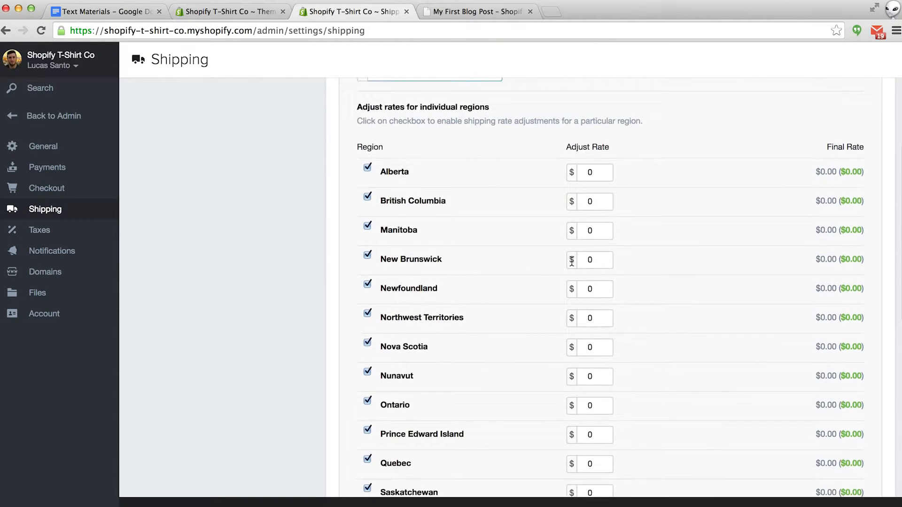
pyautogui.scroll(-3, 572, 265)
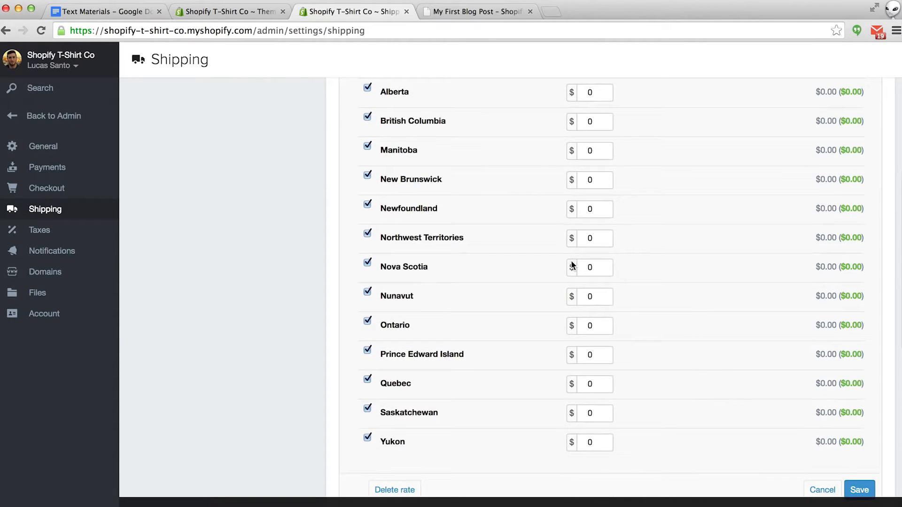
pyautogui.click(368, 234)
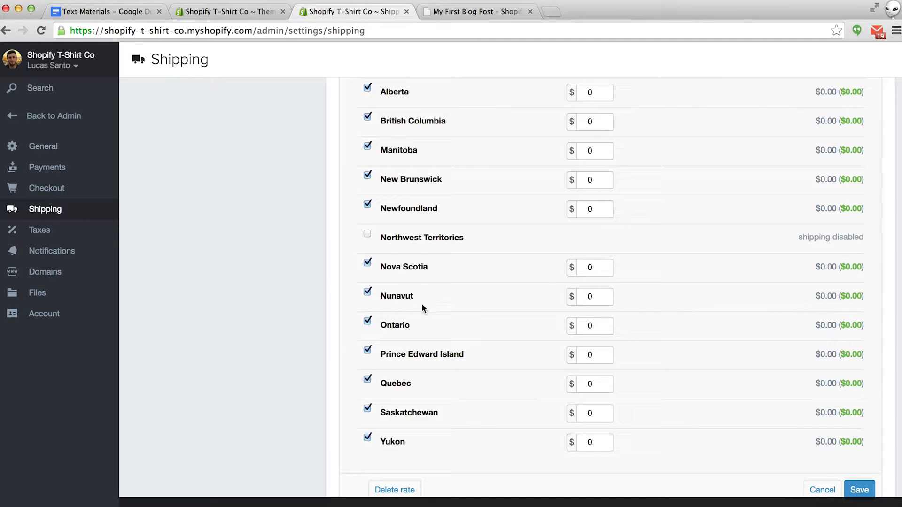
pyautogui.click(587, 297)
pyautogui.write('1')
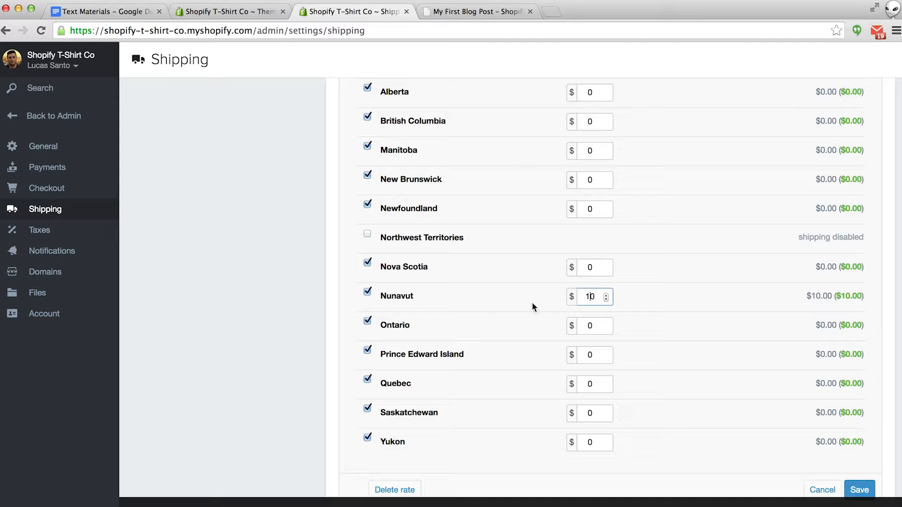
pyautogui.scroll(-3, 565, 323)
pyautogui.click(868, 421)
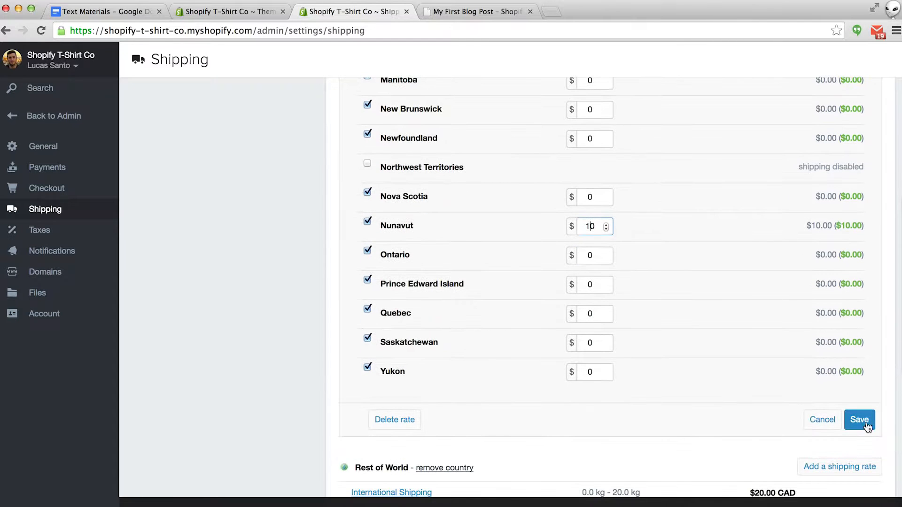
pyautogui.scroll(5, 869, 422)
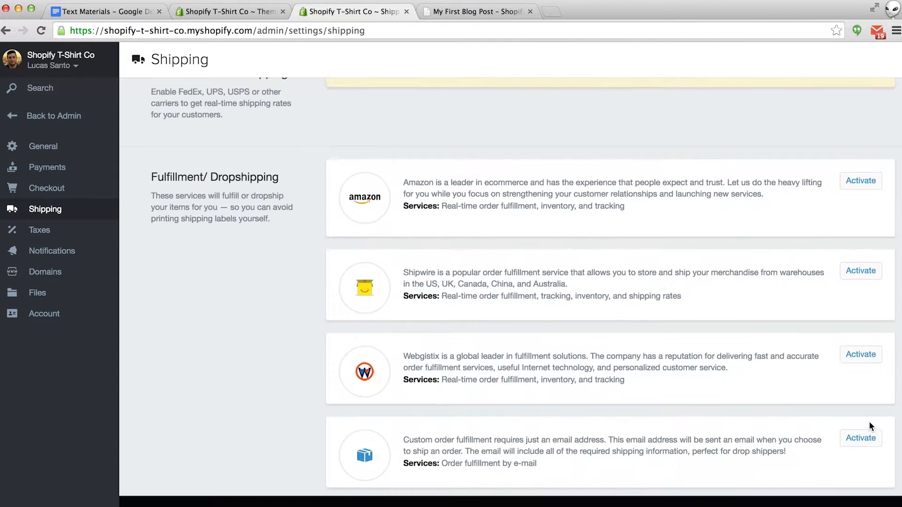
pyautogui.scroll(2, 869, 421)
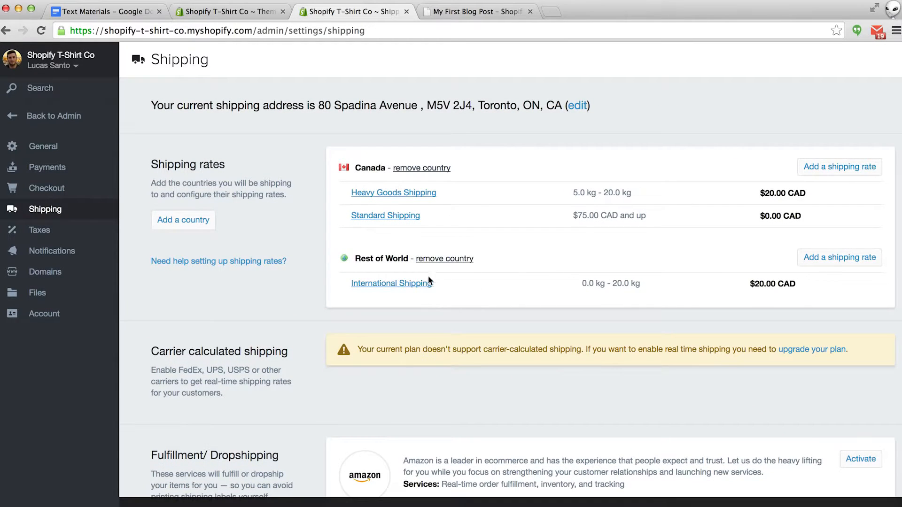
# - Remove Rest of World from the shipping countries and confirm the removal
pyautogui.click(415, 284)
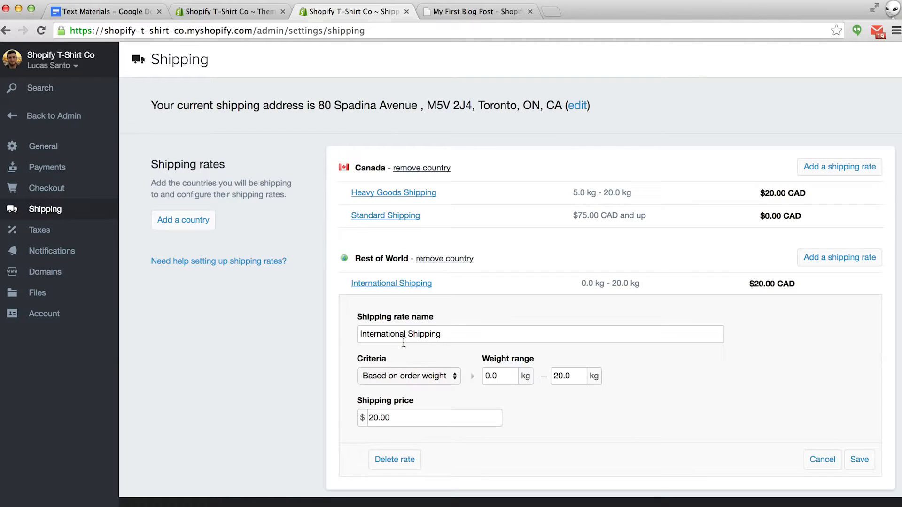
pyautogui.click(456, 263)
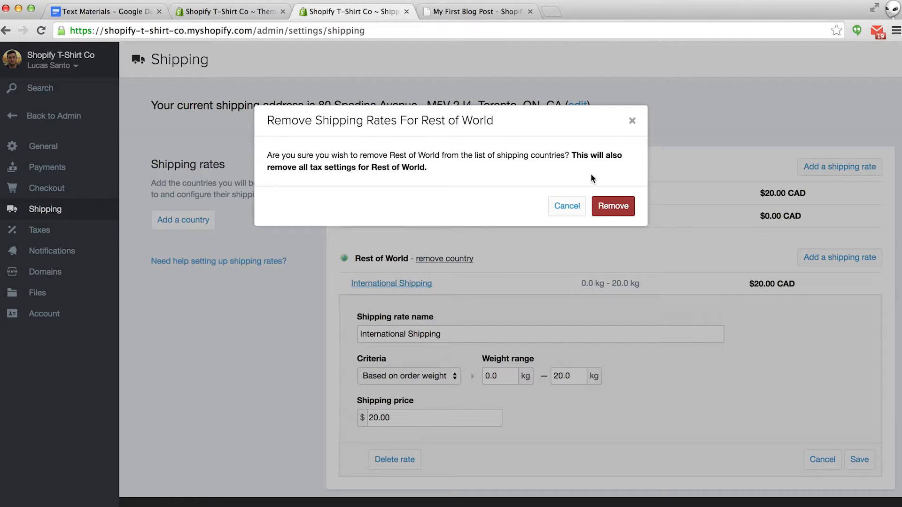
pyautogui.click(613, 206)
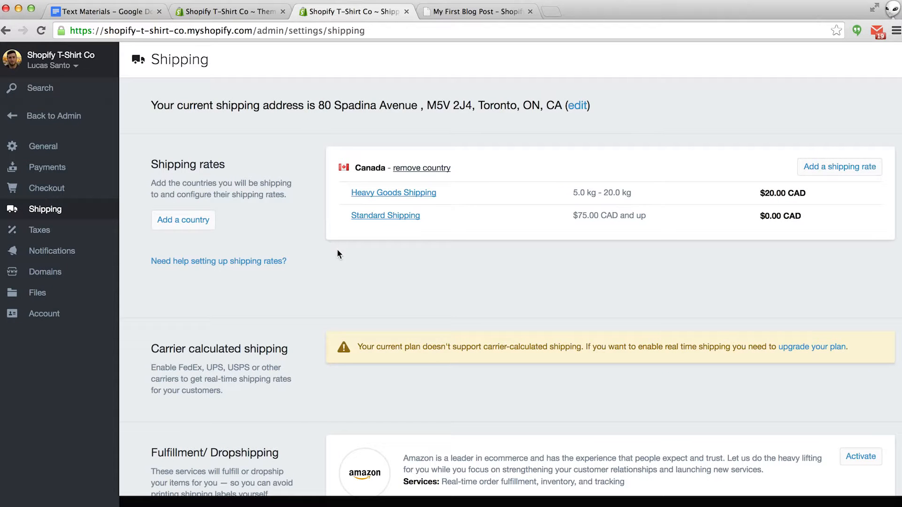
pyautogui.click(190, 220)
pyautogui.write('unite')
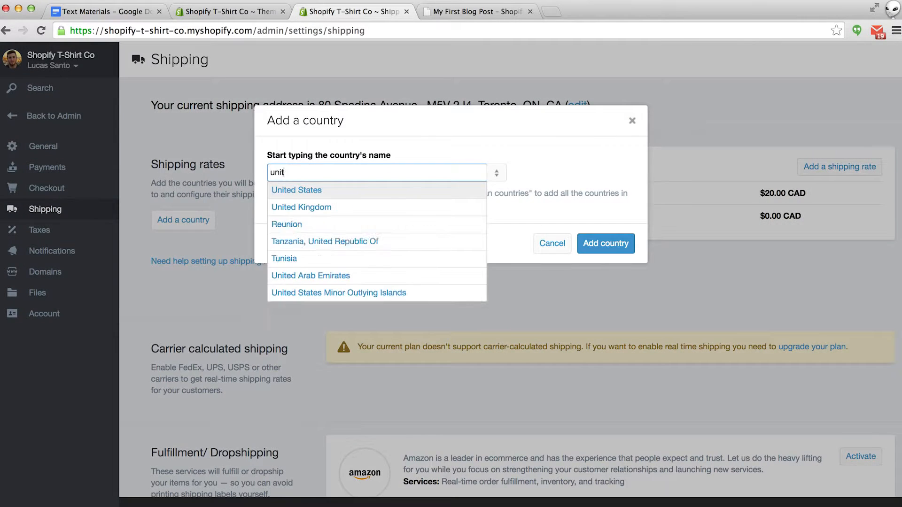
pyautogui.click(323, 191)
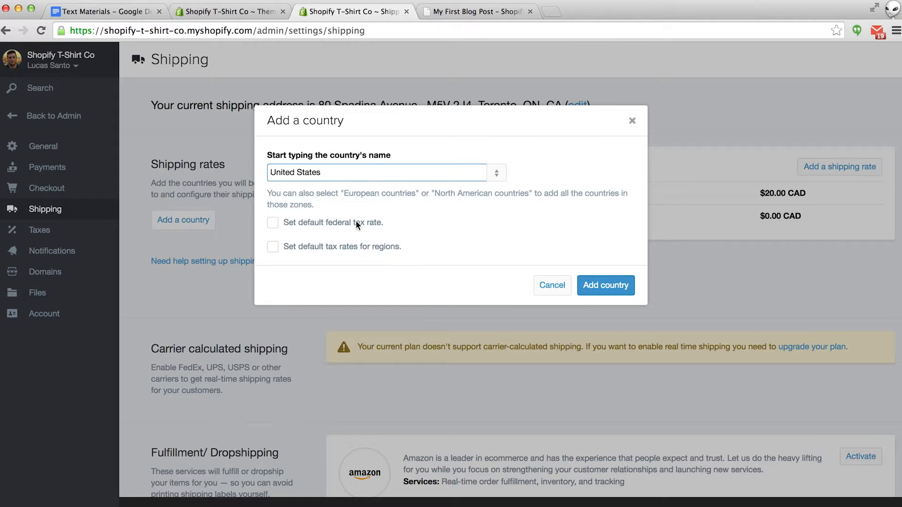
pyautogui.click(271, 224)
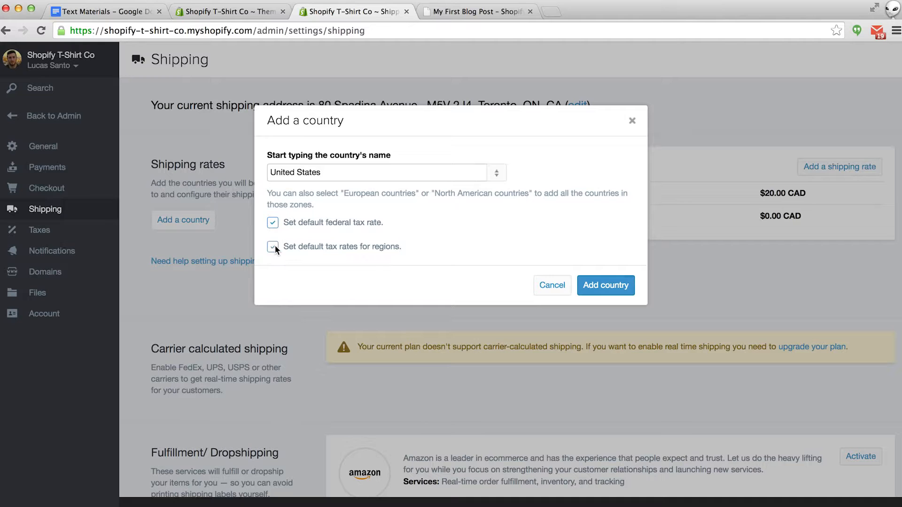
pyautogui.click(606, 286)
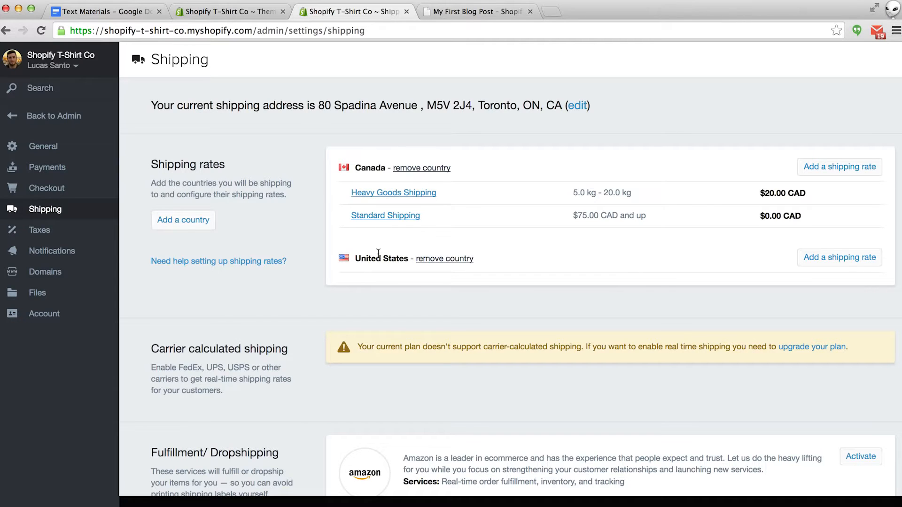
pyautogui.click(815, 258)
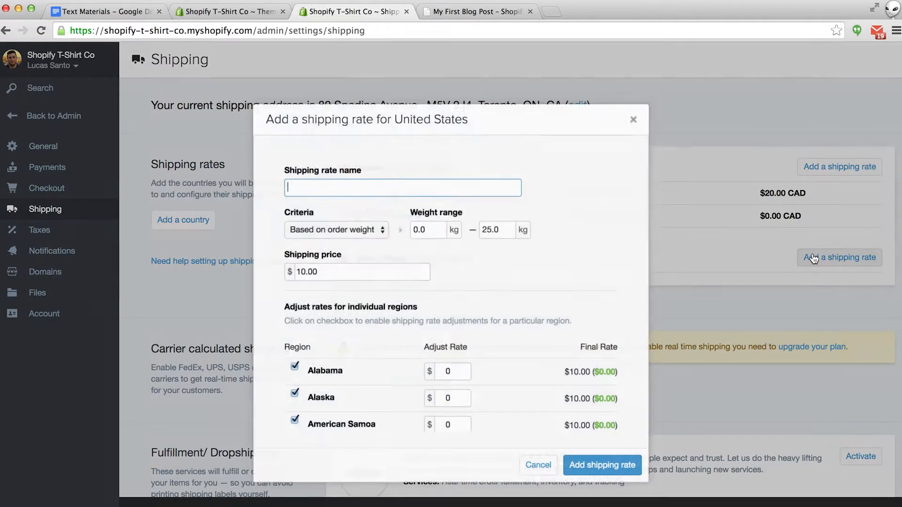
pyautogui.click(541, 460)
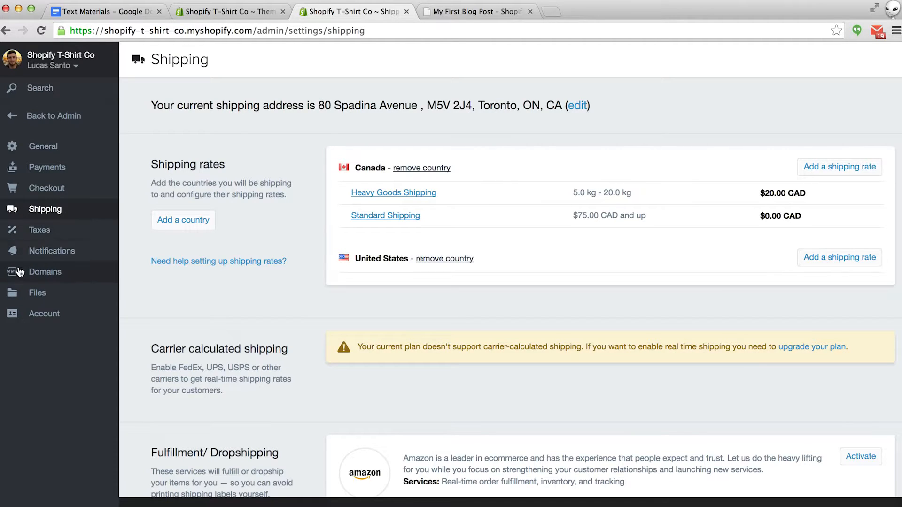
# - Check that shopifytshirtco.com is available for $9.00 USD/year and begin the billing details
pyautogui.click(47, 275)
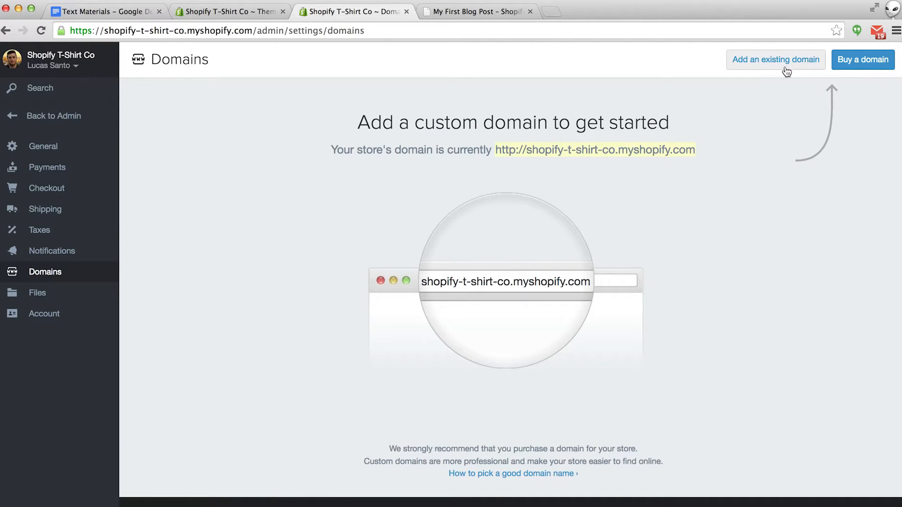
pyautogui.click(858, 65)
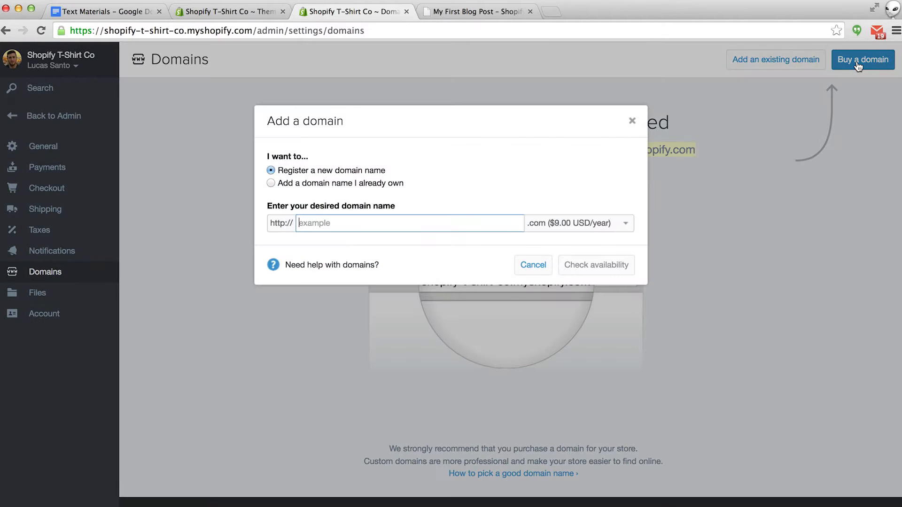
pyautogui.click(593, 224)
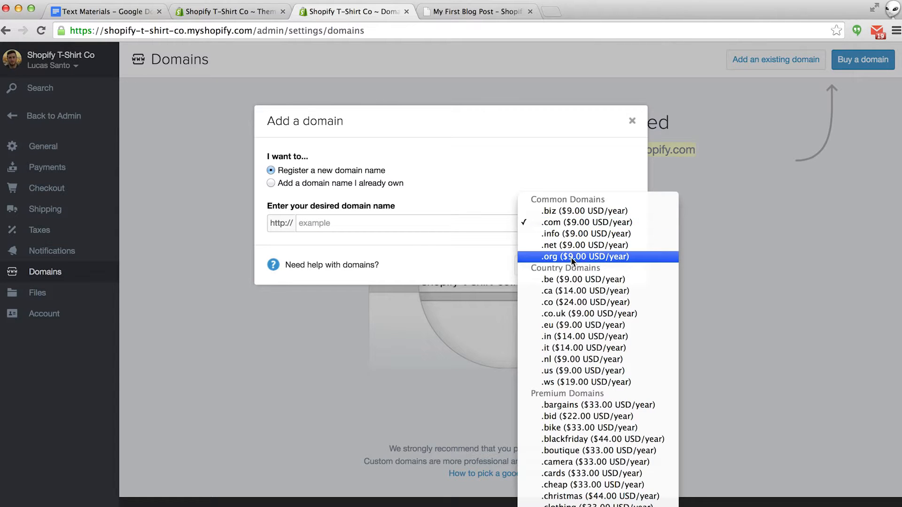
pyautogui.click(477, 193)
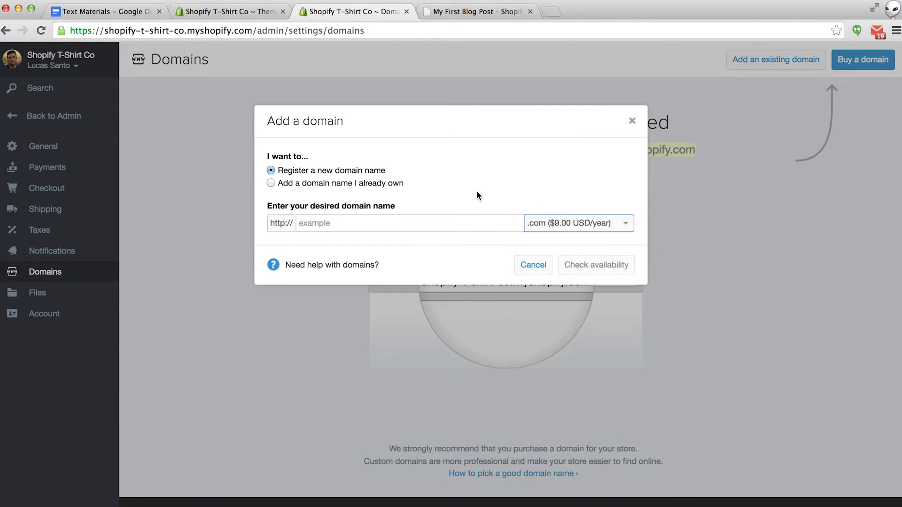
pyautogui.click(368, 227)
pyautogui.write('shop')
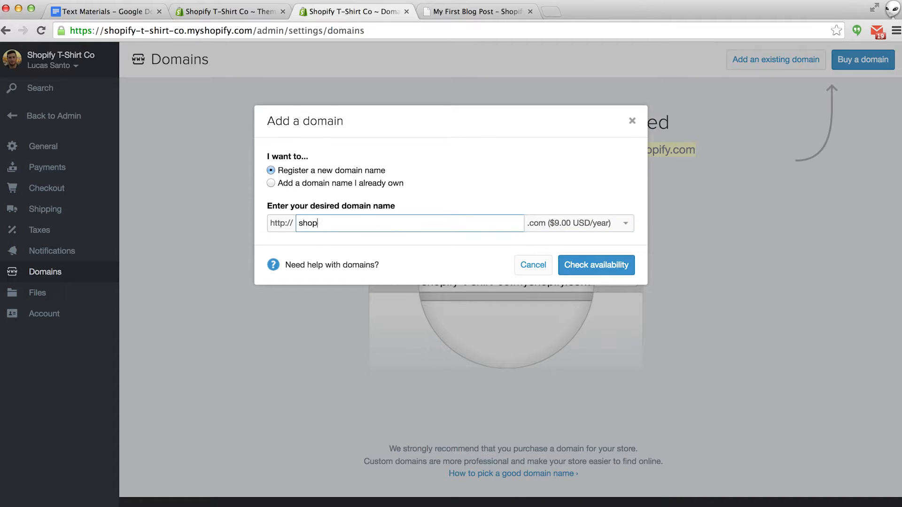
pyautogui.write('ifytshirtco')
pyautogui.click(590, 266)
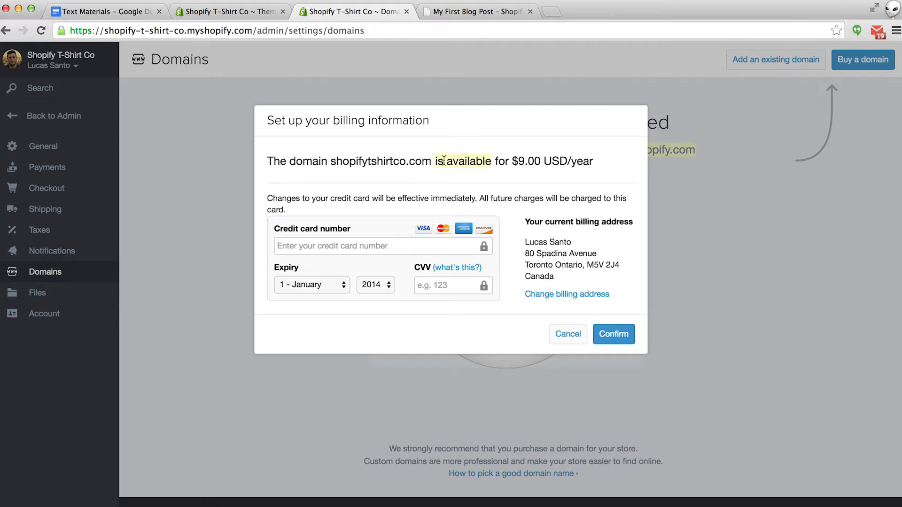
pyautogui.click(420, 244)
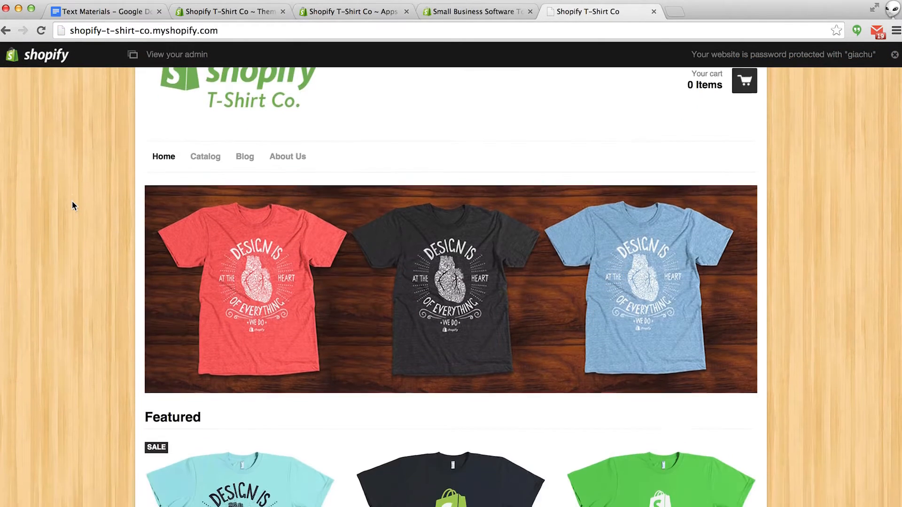
# - Scroll through the storefront home page and open the Shopify Design Tee product
pyautogui.scroll(-10, 72, 201)
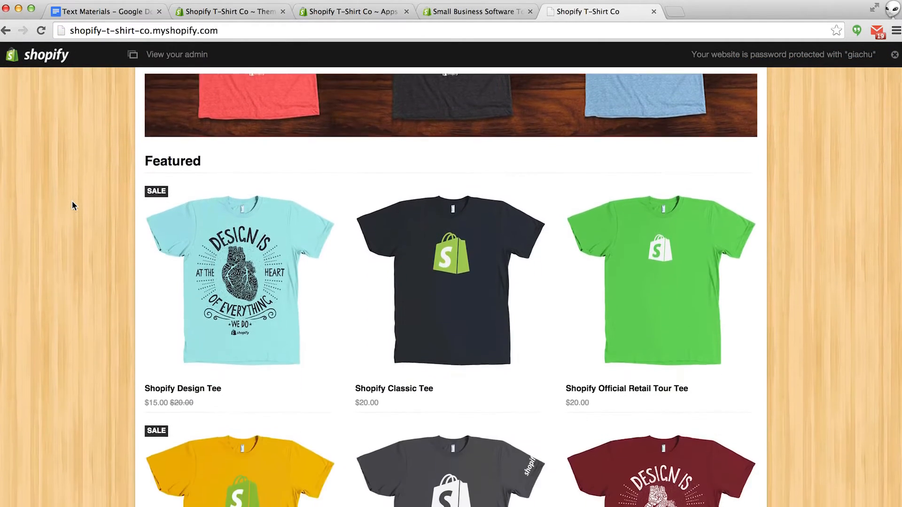
pyautogui.scroll(-4, 72, 205)
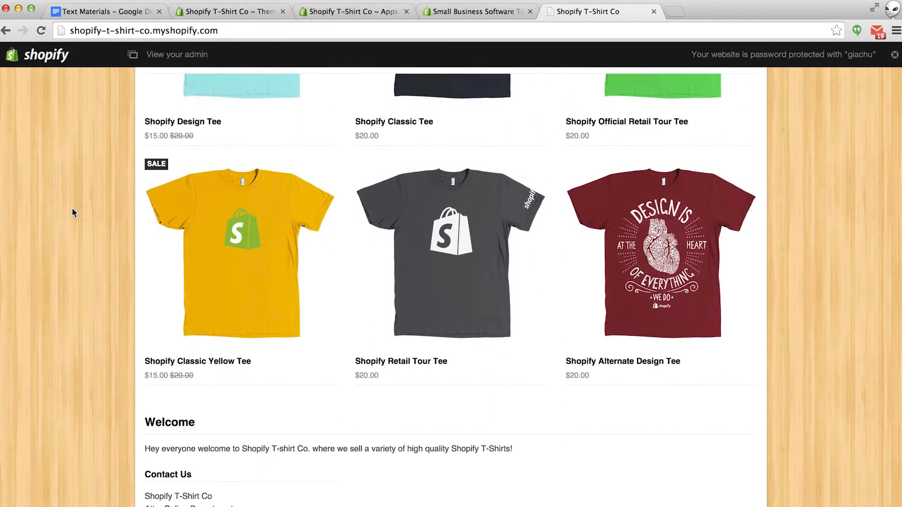
pyautogui.scroll(4, 72, 212)
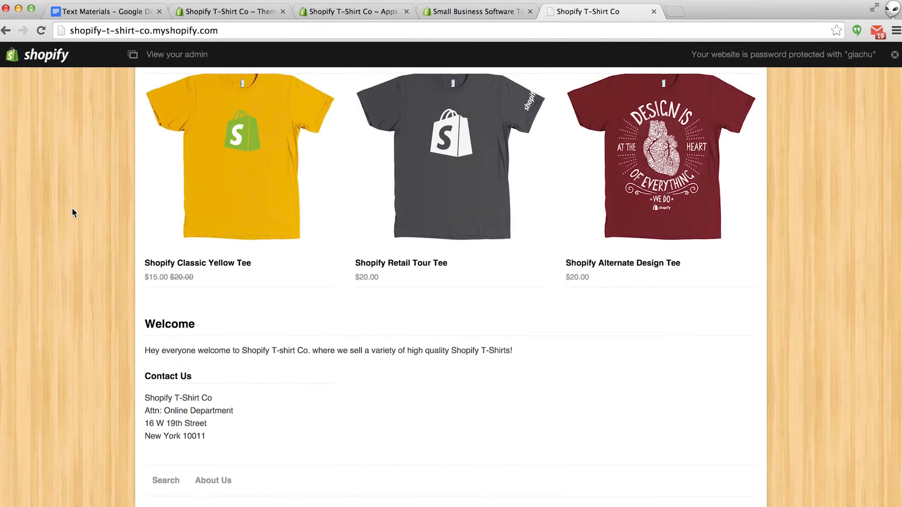
pyautogui.scroll(7, 72, 212)
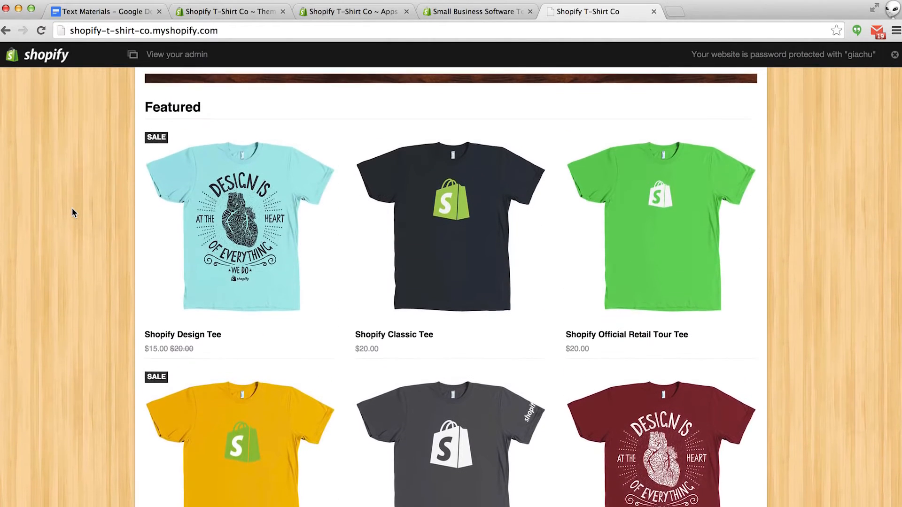
pyautogui.scroll(2, 72, 212)
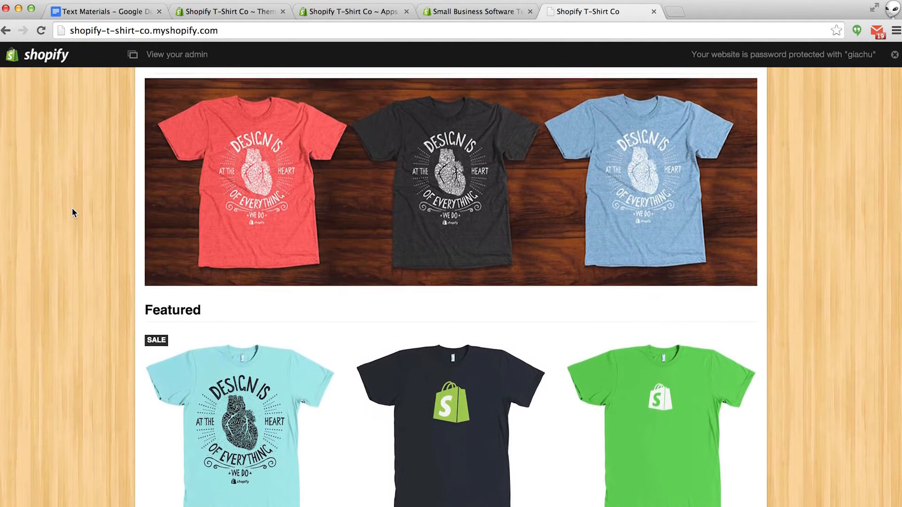
pyautogui.click(243, 418)
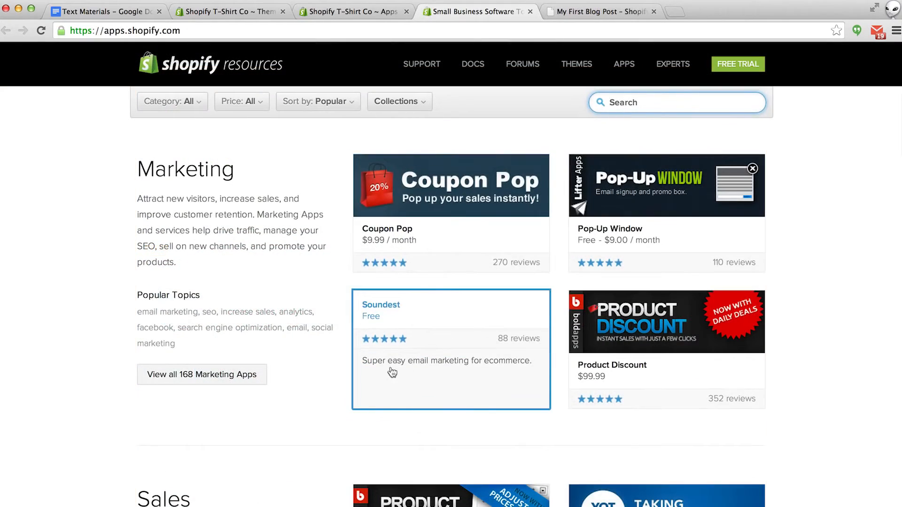
# - Scroll through the App Store's Marketing, Sales, Shipping and Accounting app categories
pyautogui.scroll(-5, 290, 421)
pyautogui.scroll(-8, 291, 423)
pyautogui.scroll(-8, 291, 424)
pyautogui.scroll(-8, 292, 427)
pyautogui.scroll(-8, 291, 427)
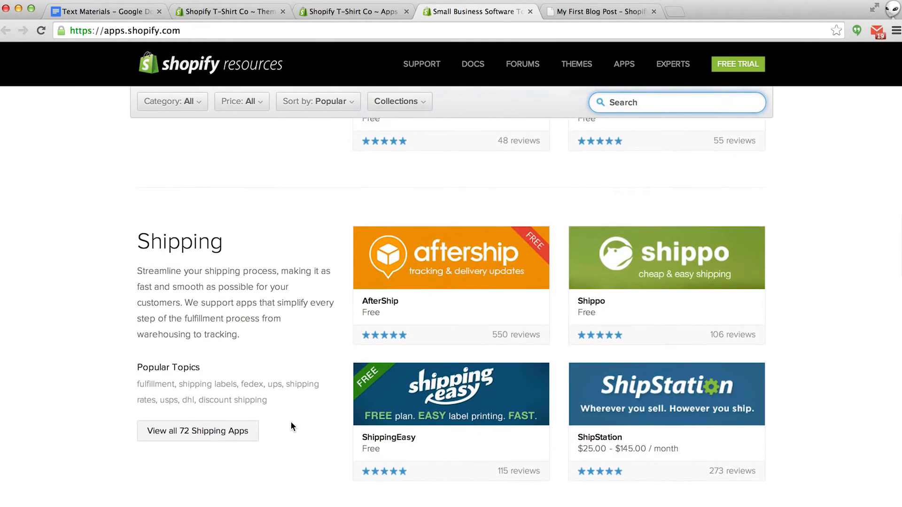
pyautogui.scroll(-10, 291, 427)
pyautogui.scroll(-15, 292, 427)
pyautogui.scroll(-7, 291, 425)
pyautogui.scroll(-7, 291, 421)
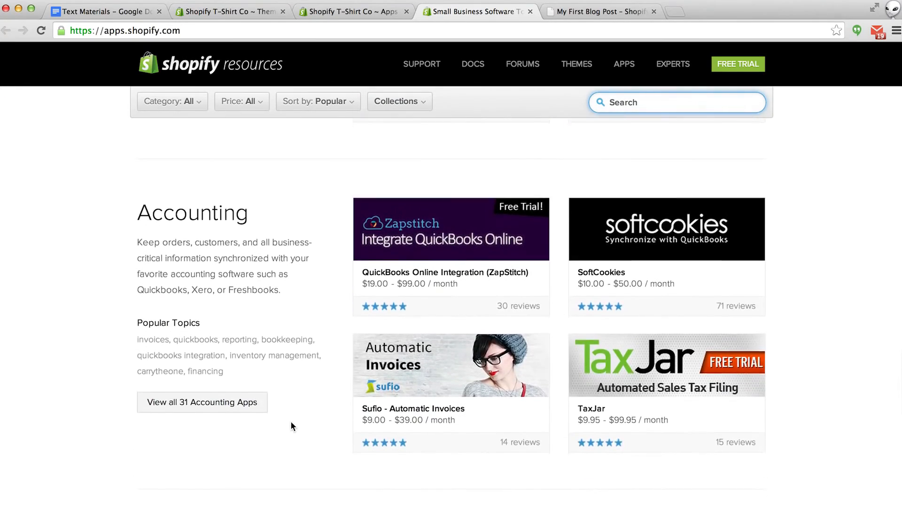